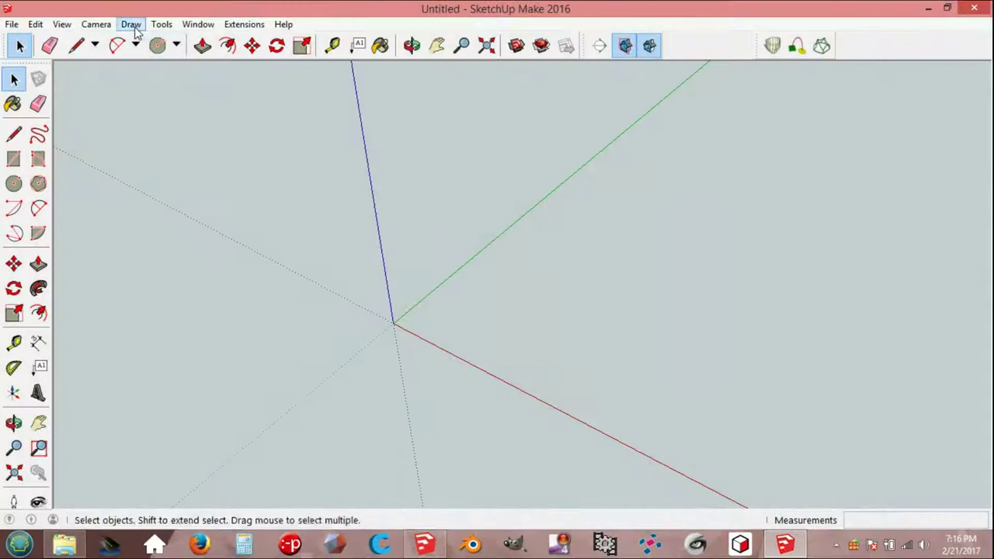
- Draw a helix with 300 mm radius, 300 mm pitch, 5 rotations and 24 sections
{"action": "left_click", "coordinate": [130, 24]}
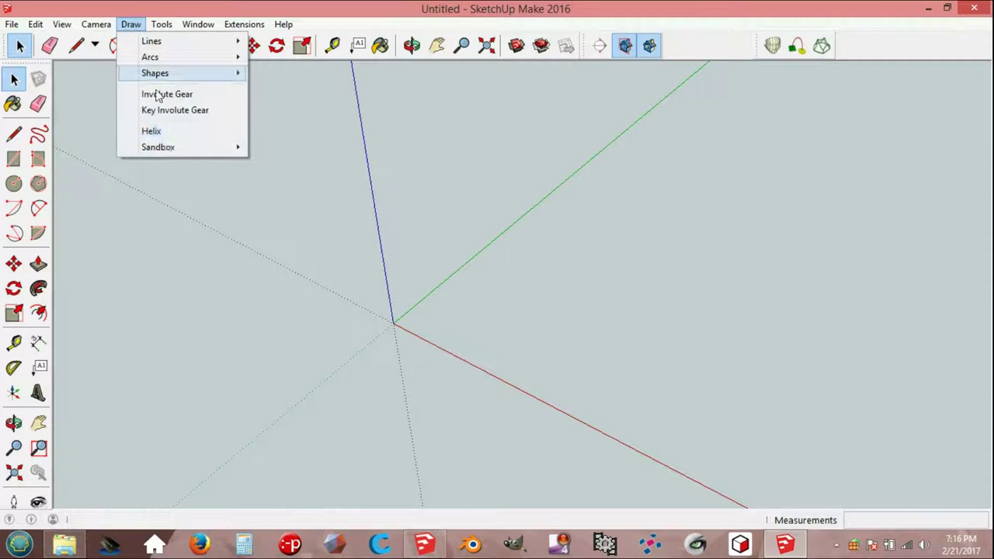
{"action": "left_click", "coordinate": [165, 132]}
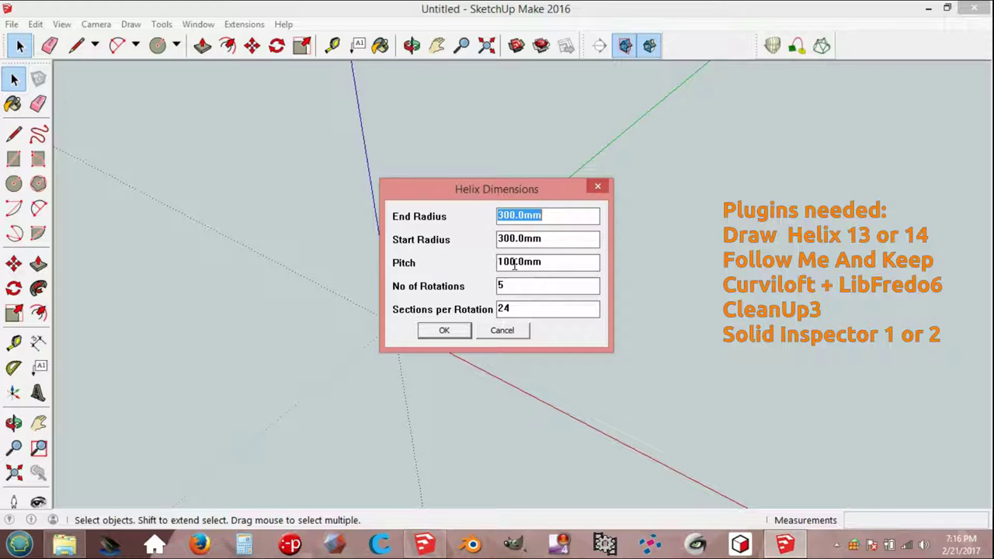
{"action": "left_click_drag", "start_coordinate": [514, 265], "coordinate": [490, 264]}
{"action": "type", "text": "300"}
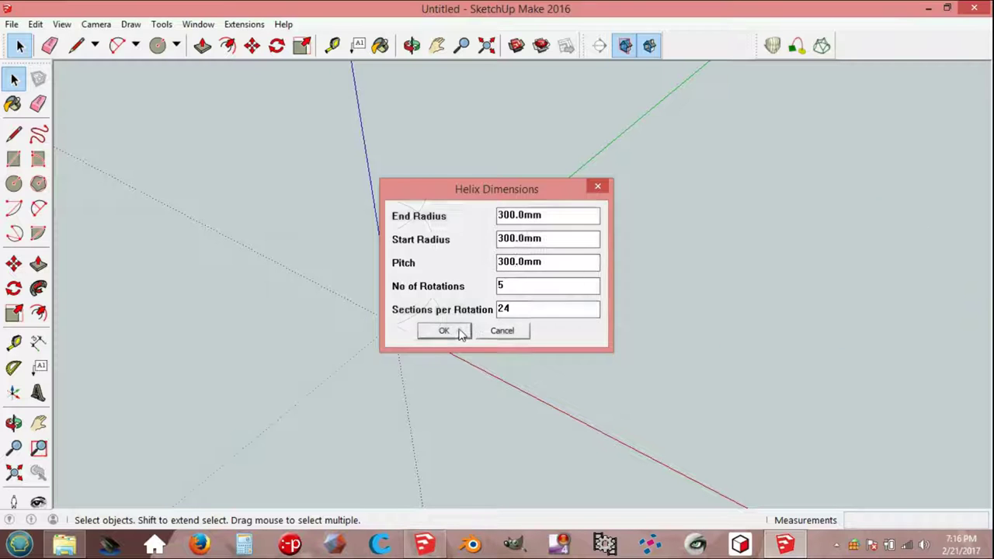
{"action": "left_click", "coordinate": [438, 330]}
{"action": "mouse_move", "coordinate": [354, 344]}
{"action": "middle_mouse_down"}
{"action": "mouse_move", "coordinate": [385, 338]}
{"action": "mouse_move", "coordinate": [479, 228]}
{"action": "middle_mouse_up"}
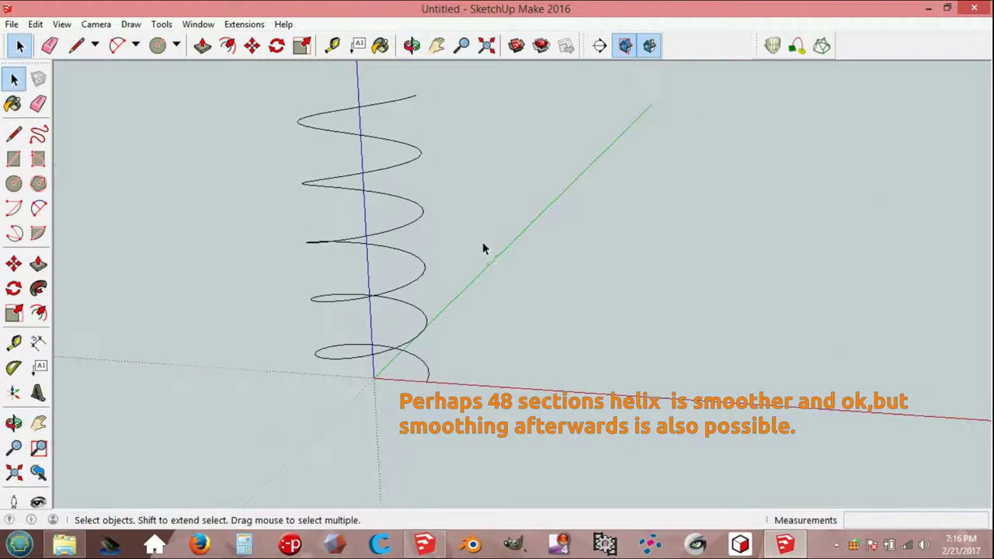
- Draw a 150 mm vertical edge up from the helix's bottom end
{"action": "key", "text": "l"}
{"action": "mouse_move", "coordinate": [411, 318]}
{"action": "middle_mouse_down"}
{"action": "mouse_move", "coordinate": [418, 363]}
{"action": "mouse_move", "coordinate": [450, 361]}
{"action": "mouse_move", "coordinate": [463, 315]}
{"action": "middle_mouse_up"}
{"action": "left_click", "coordinate": [440, 385]}
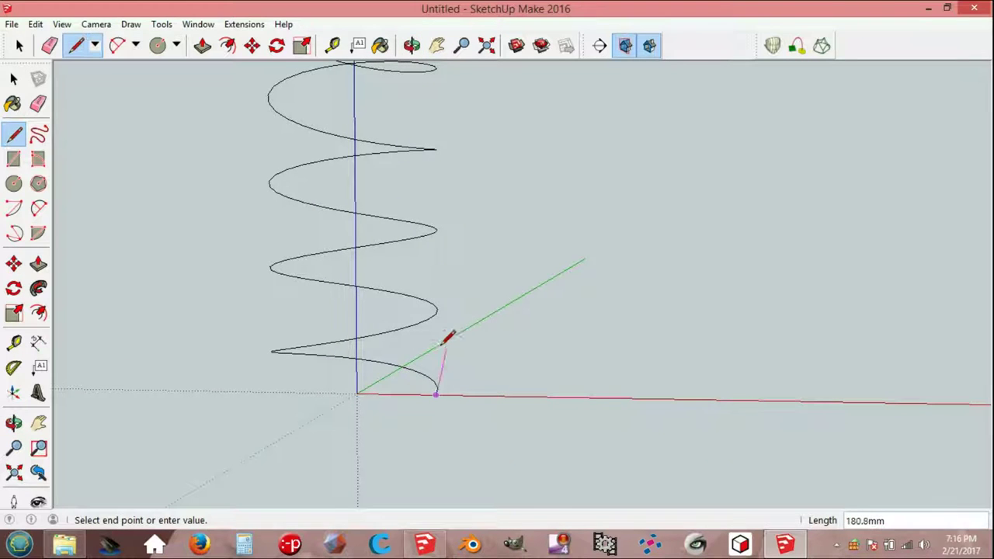
{"action": "type", "text": "150"}
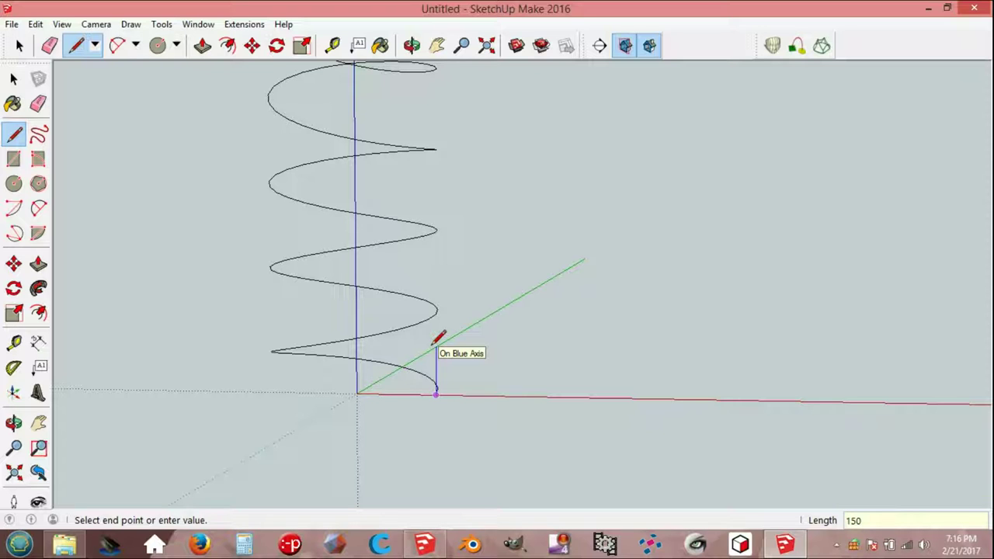
{"action": "key", "text": "Return"}
- Close the edge with a 2-point arc into a half-disc face, then select it
{"action": "key", "text": "shift+p"}
{"action": "left_click", "coordinate": [432, 355]}
{"action": "left_click", "coordinate": [432, 405]}
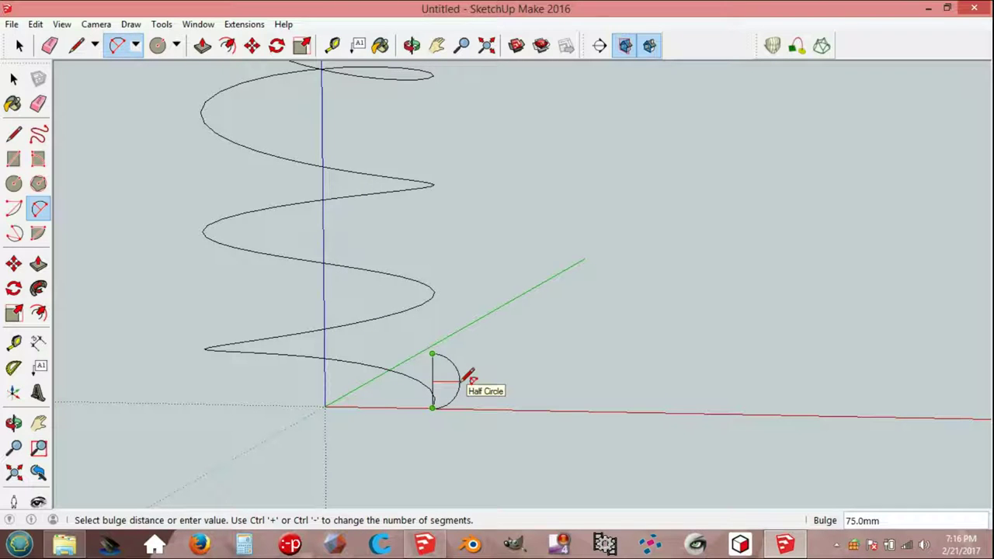
{"action": "left_click", "coordinate": [465, 381]}
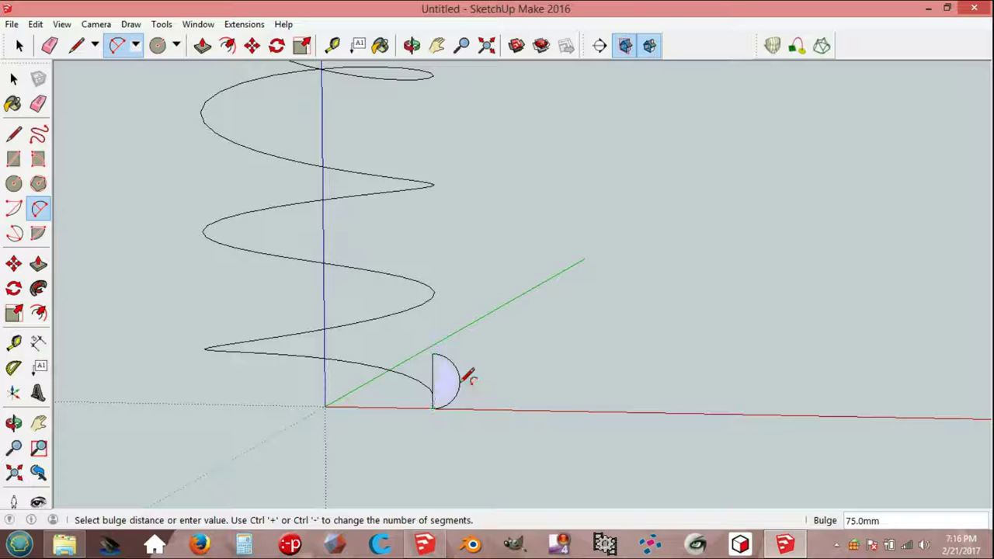
{"action": "key", "text": "space"}
{"action": "left_click", "coordinate": [446, 385]}
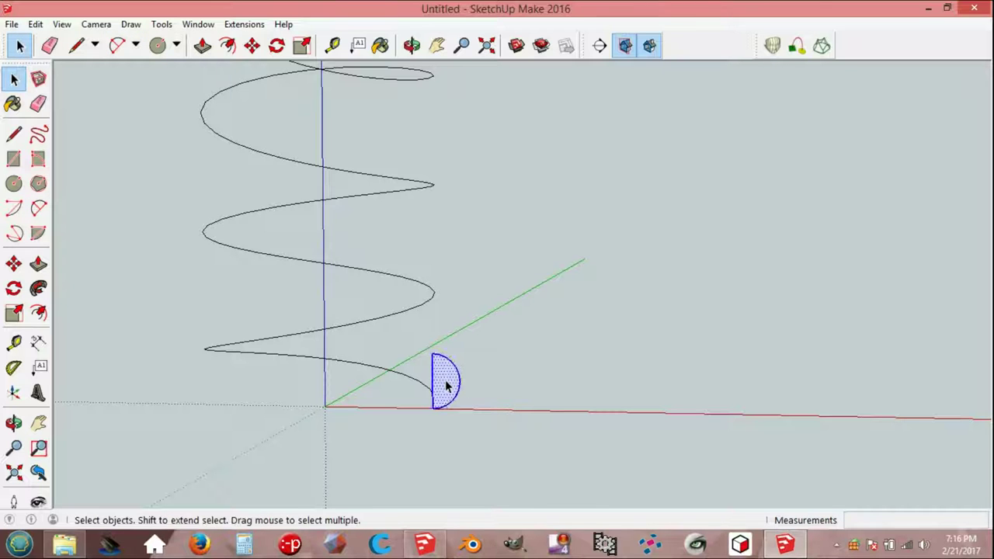
- Group the half-circle face, then group it together with the helix
{"action": "right_click", "coordinate": [446, 386]}
{"action": "left_click", "coordinate": [500, 203]}
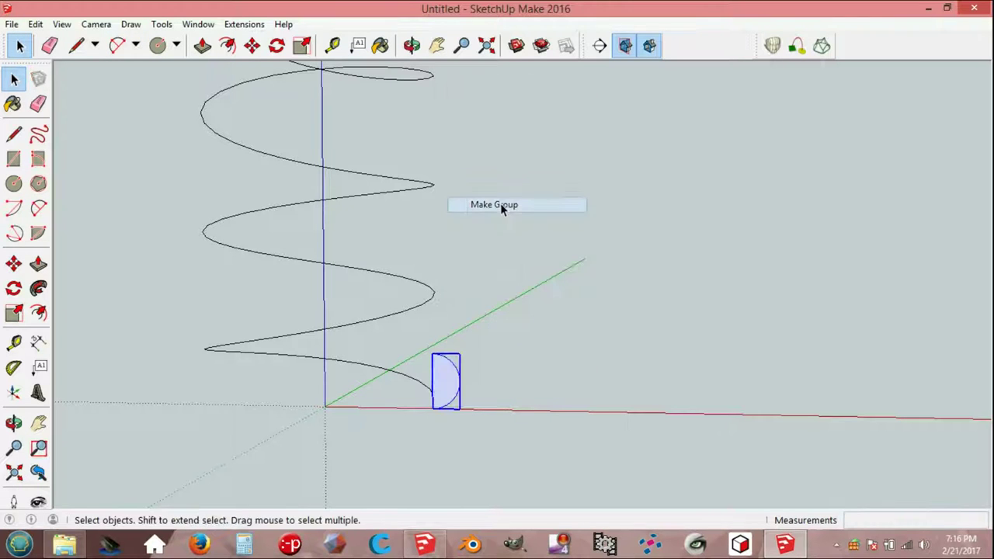
{"action": "left_click", "coordinate": [410, 315], "text": "shift"}
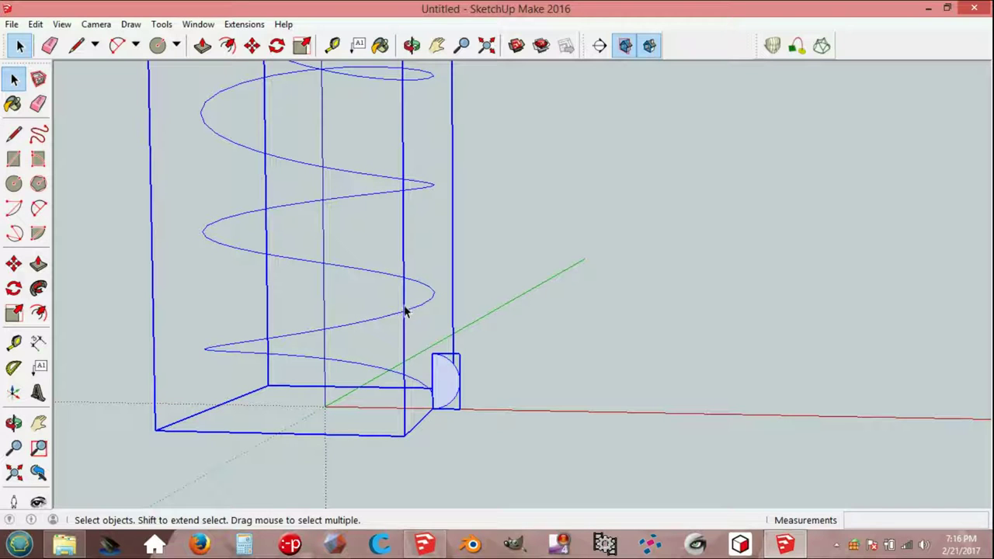
{"action": "right_click", "coordinate": [448, 380]}
{"action": "left_click", "coordinate": [495, 273]}
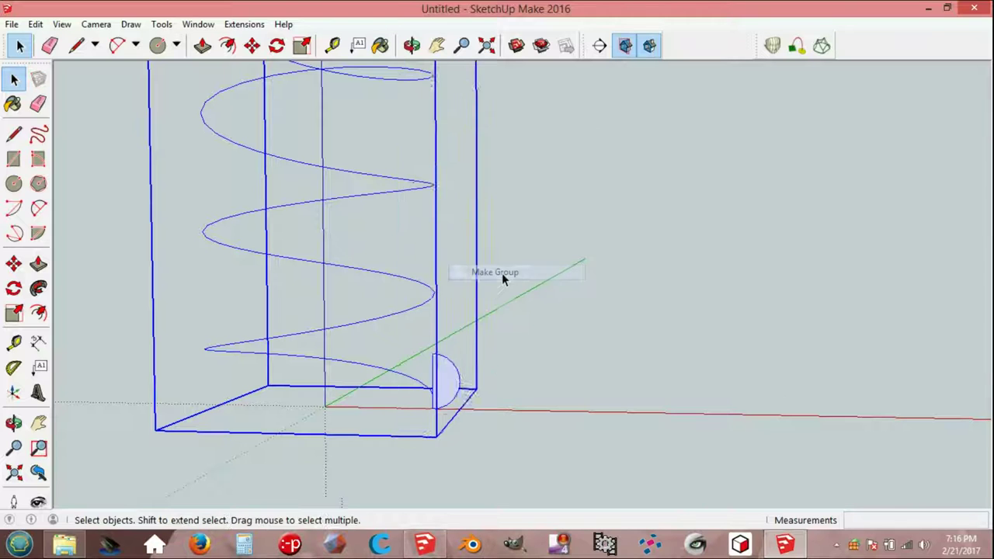
{"action": "scroll", "coordinate": [502, 278], "scroll_direction": "down", "scroll_amount": 2}
- Copy the helix-and-profile group and paste it in place
{"action": "left_click", "coordinate": [41, 24]}
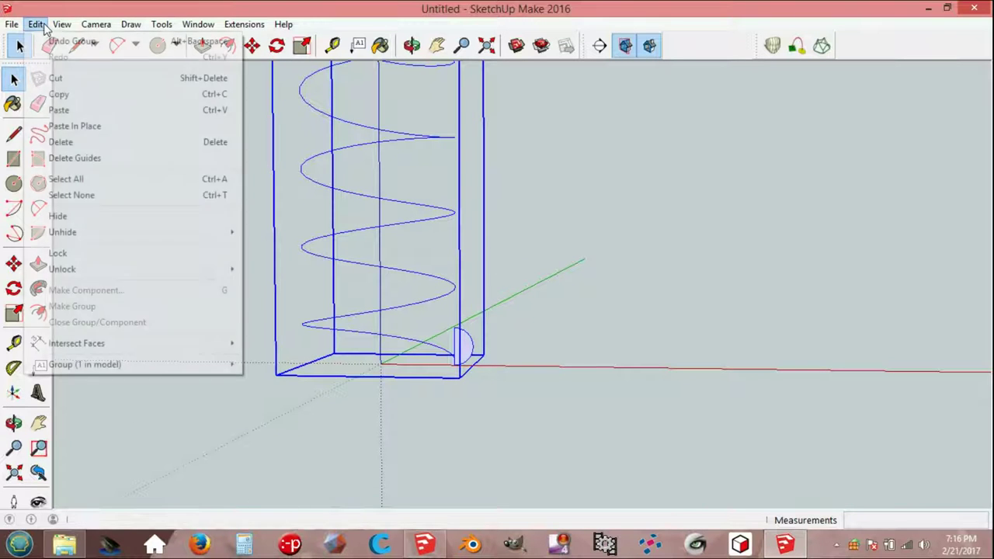
{"action": "left_click", "coordinate": [58, 94]}
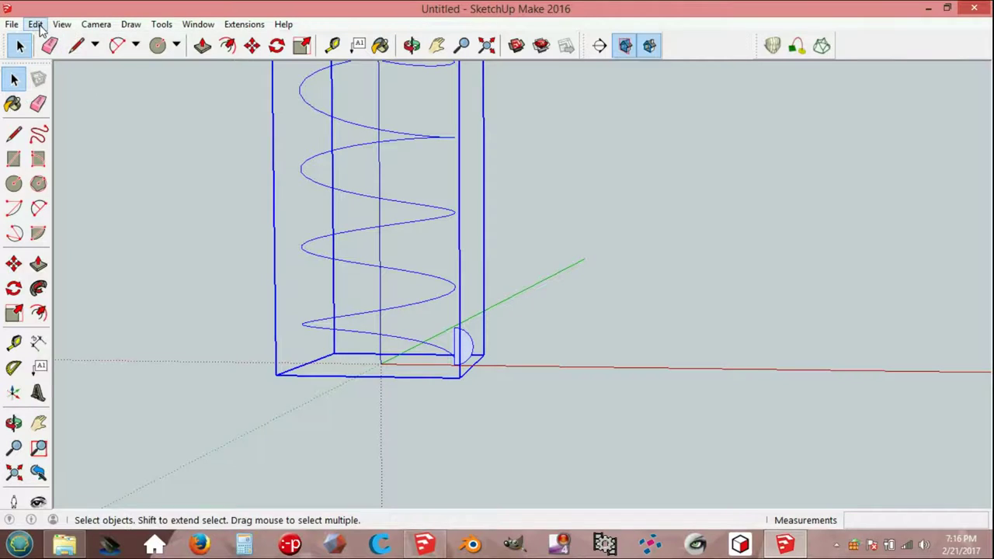
{"action": "left_click", "coordinate": [36, 24]}
{"action": "left_click", "coordinate": [51, 127]}
{"action": "mouse_move", "coordinate": [282, 202]}
{"action": "middle_mouse_down"}
{"action": "mouse_move", "coordinate": [344, 253]}
{"action": "mouse_move", "coordinate": [416, 250]}
{"action": "middle_mouse_up"}
- Move the pasted copy 1000 mm along the red axis
{"action": "key", "text": "m"}
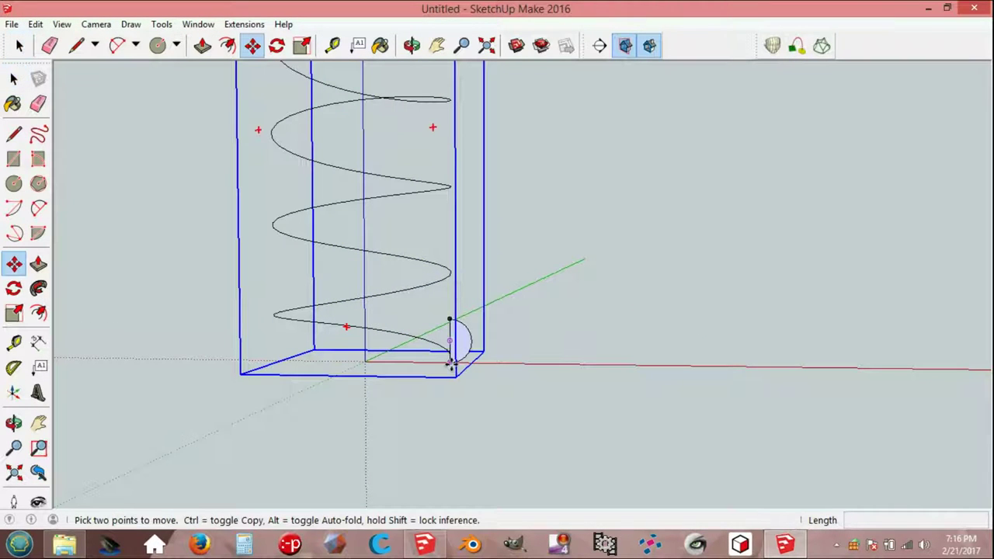
{"action": "left_click", "coordinate": [454, 358]}
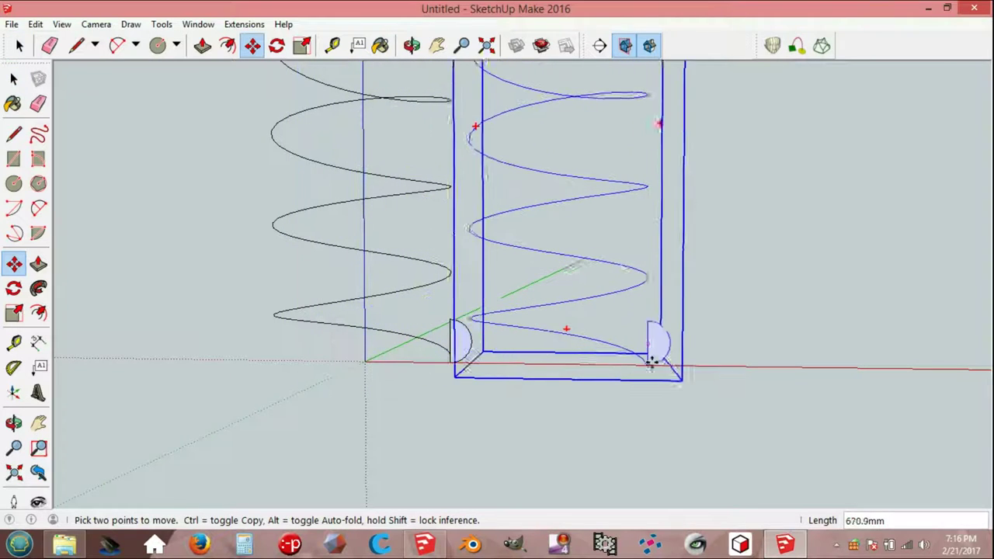
{"action": "type", "text": "1000"}
{"action": "key", "text": "Return"}
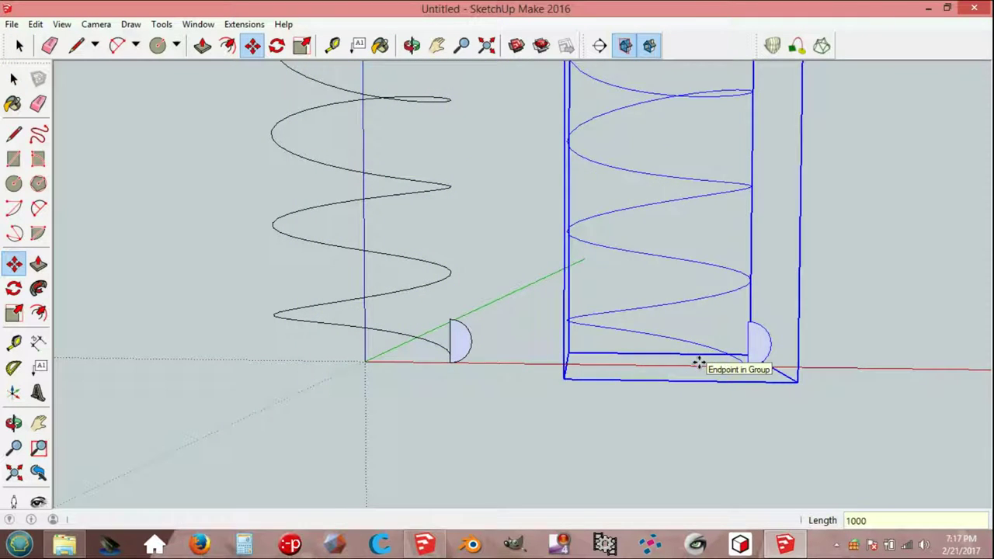
{"action": "key", "text": "space"}
- Explode the copied group, its helix group and its profile group into loose geometry
{"action": "right_click", "coordinate": [757, 347]}
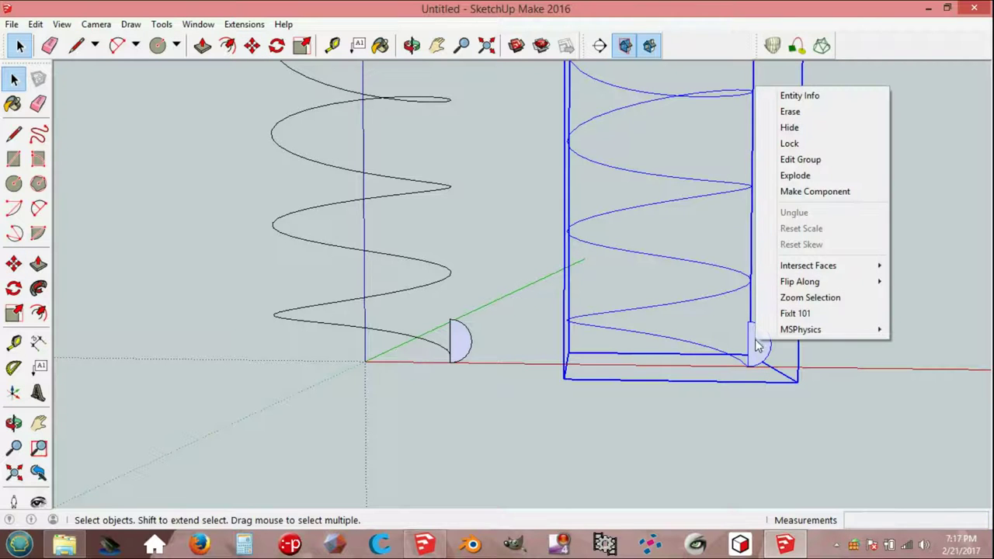
{"action": "left_click", "coordinate": [785, 178]}
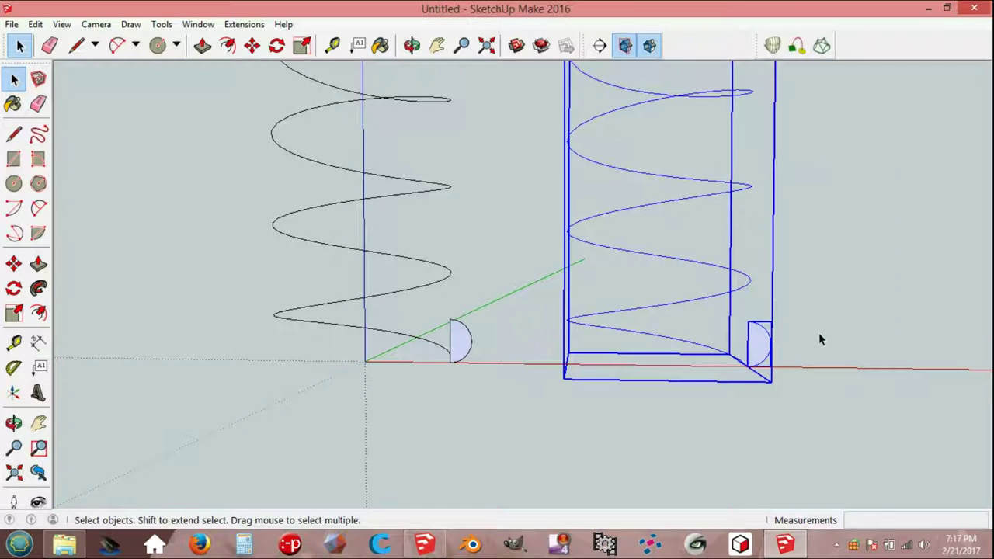
{"action": "left_click", "coordinate": [818, 333]}
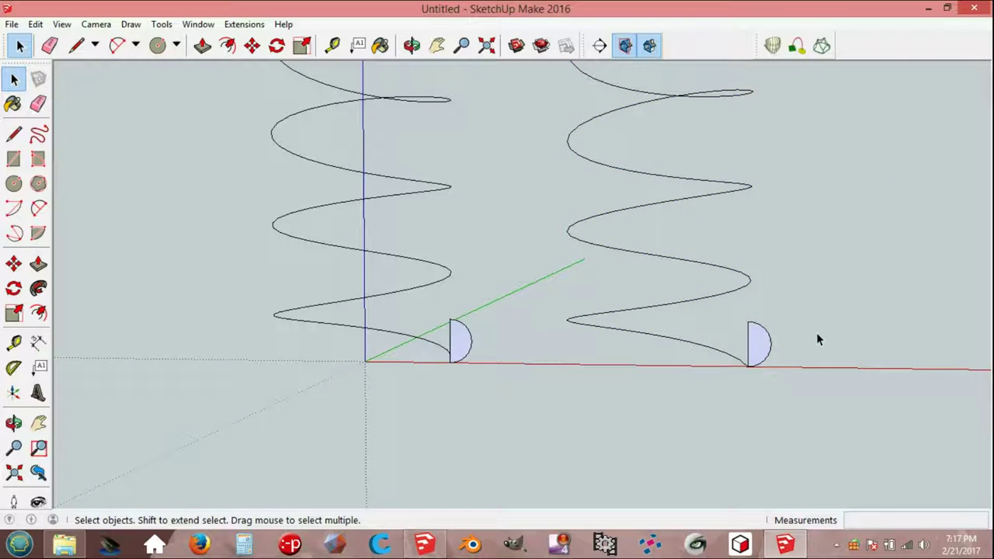
{"action": "right_click", "coordinate": [715, 295]}
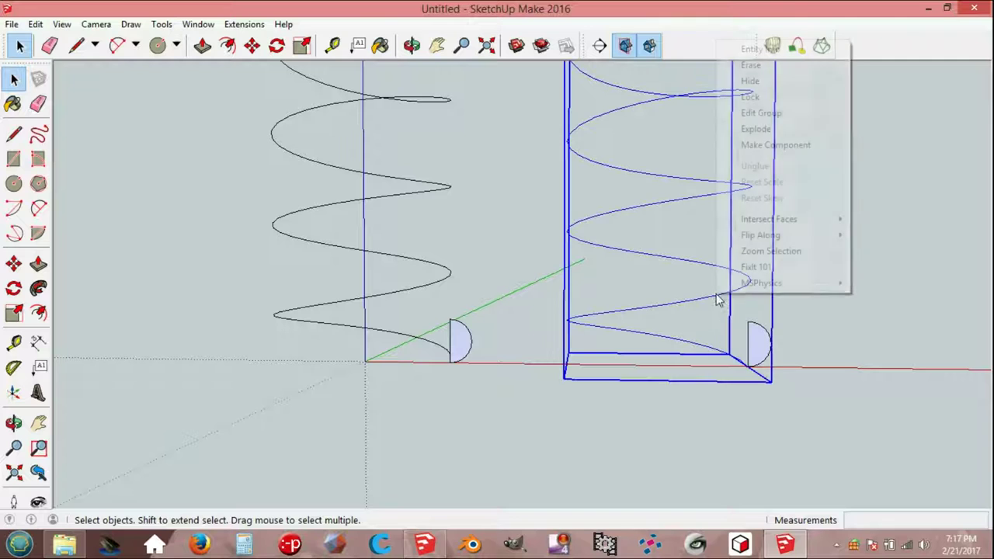
{"action": "left_click", "coordinate": [757, 130]}
{"action": "left_click", "coordinate": [768, 348]}
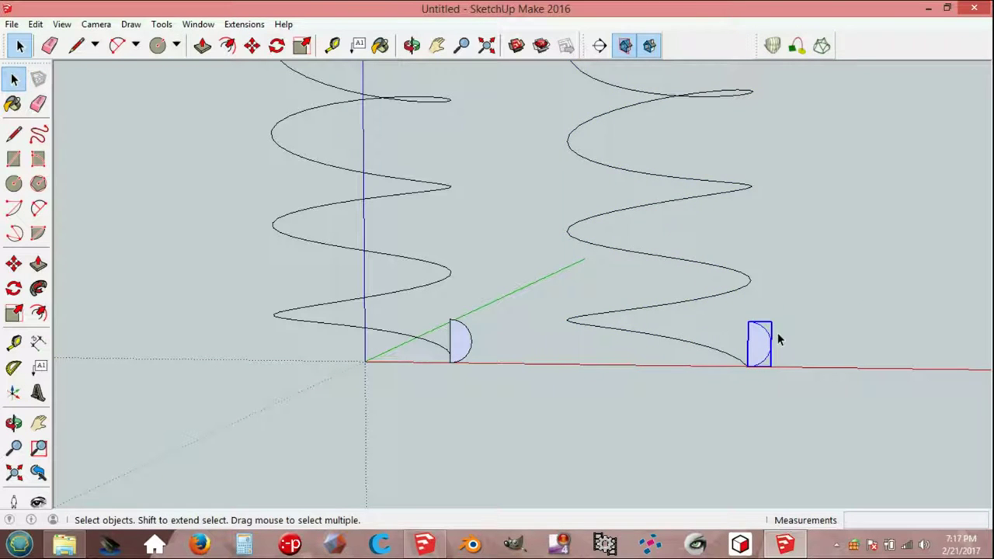
{"action": "right_click", "coordinate": [760, 347]}
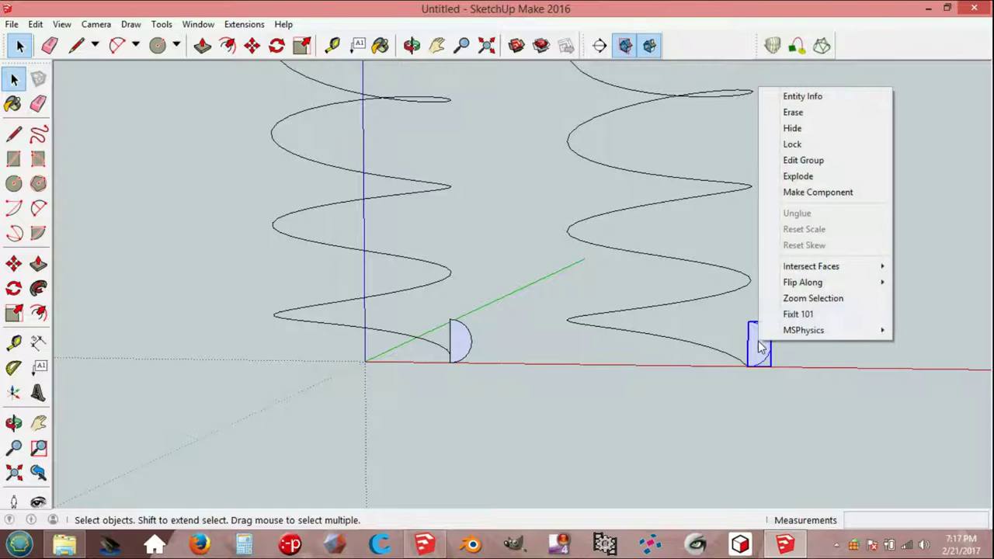
{"action": "left_click", "coordinate": [810, 178]}
{"action": "left_click", "coordinate": [807, 233]}
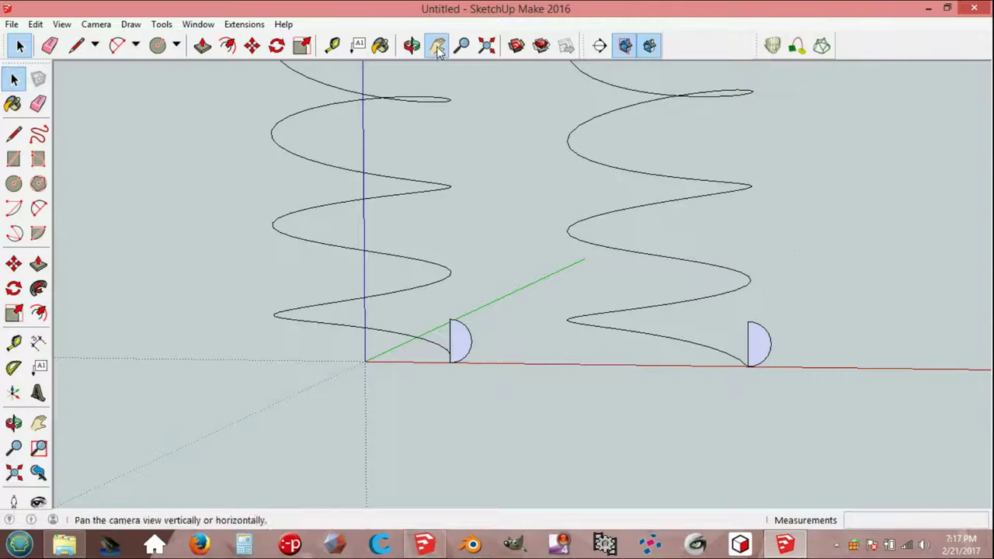
{"action": "left_click", "coordinate": [436, 45]}
{"action": "left_click_drag", "start_coordinate": [821, 303], "coordinate": [787, 350]}
{"action": "left_click_drag", "start_coordinate": [658, 167], "coordinate": [658, 247]}
{"action": "scroll", "coordinate": [667, 236], "scroll_direction": "up", "scroll_amount": 2}
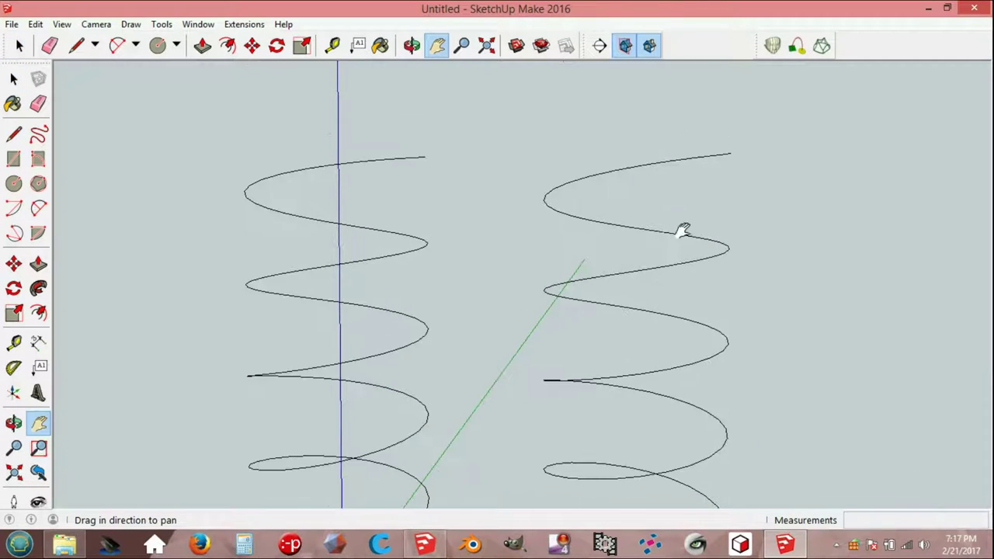
{"action": "scroll", "coordinate": [679, 233], "scroll_direction": "up", "scroll_amount": 2}
{"action": "mouse_move", "coordinate": [677, 242]}
{"action": "middle_mouse_down"}
{"action": "mouse_move", "coordinate": [658, 326]}
{"action": "mouse_move", "coordinate": [659, 391]}
{"action": "middle_mouse_up"}
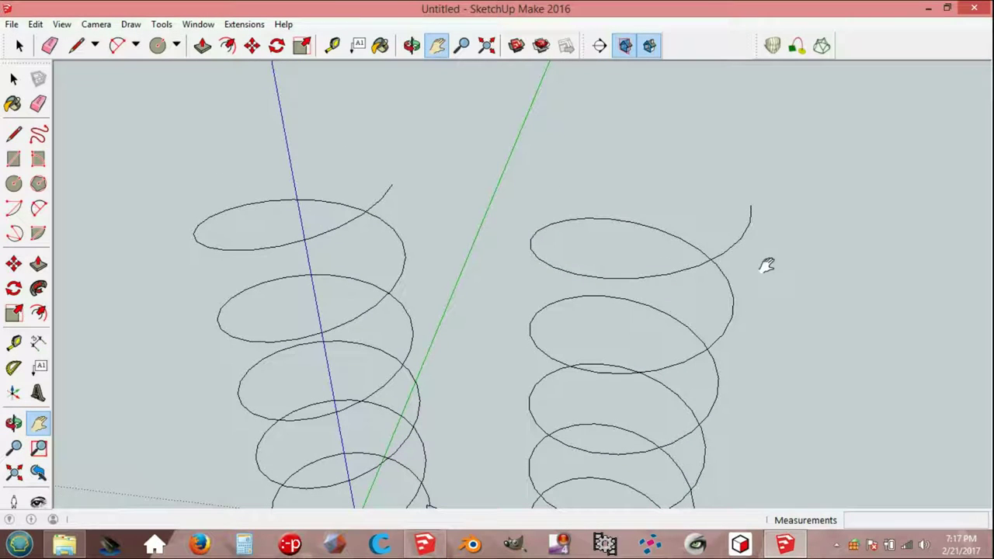
{"action": "key", "text": "l"}
{"action": "left_click", "coordinate": [750, 206]}
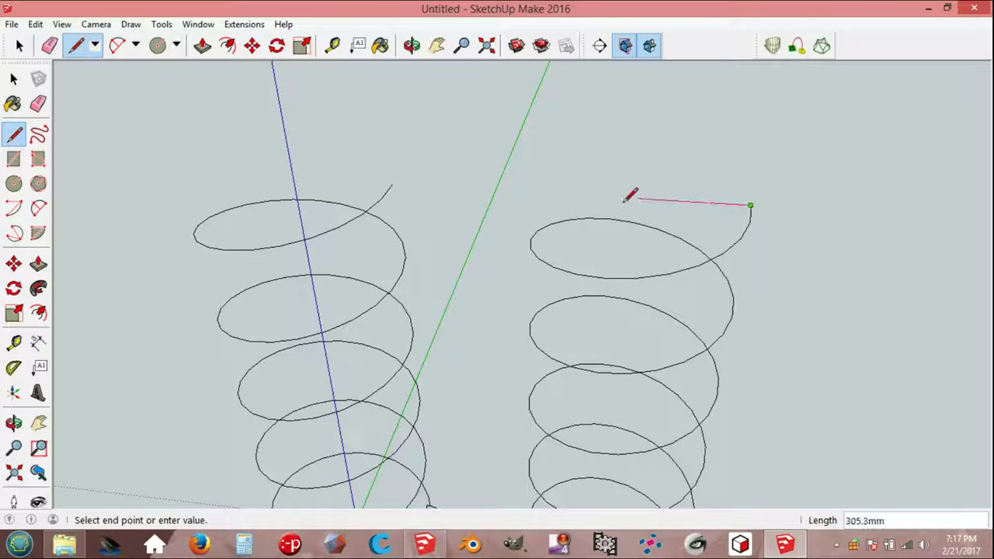
{"action": "left_click", "coordinate": [474, 189]}
{"action": "key", "text": "space"}
{"action": "mouse_move", "coordinate": [502, 257]}
{"action": "middle_mouse_down"}
{"action": "mouse_move", "coordinate": [701, 288]}
{"action": "mouse_move", "coordinate": [712, 264]}
{"action": "middle_mouse_up"}
{"action": "scroll", "coordinate": [599, 228], "scroll_direction": "up", "scroll_amount": 2}
{"action": "scroll", "coordinate": [560, 220], "scroll_direction": "up", "scroll_amount": 1}
{"action": "mouse_move", "coordinate": [560, 219]}
{"action": "middle_mouse_down"}
{"action": "mouse_move", "coordinate": [583, 250]}
{"action": "mouse_move", "coordinate": [573, 247]}
{"action": "middle_mouse_up"}
{"action": "key", "text": "l"}
{"action": "left_click", "coordinate": [560, 232]}
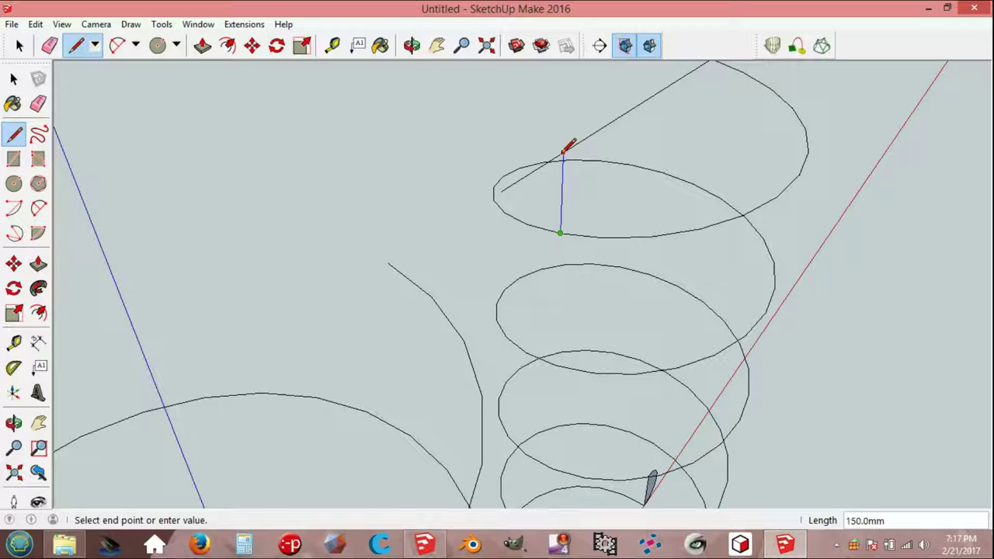
{"action": "left_click", "coordinate": [563, 150]}
{"action": "key", "text": "space"}
{"action": "mouse_move", "coordinate": [569, 186]}
{"action": "middle_mouse_down"}
{"action": "mouse_move", "coordinate": [577, 288]}
{"action": "mouse_move", "coordinate": [421, 315]}
{"action": "mouse_move", "coordinate": [417, 236]}
{"action": "mouse_move", "coordinate": [421, 264]}
{"action": "mouse_move", "coordinate": [417, 245]}
{"action": "middle_mouse_up"}
{"action": "left_click", "coordinate": [433, 253]}
{"action": "key", "text": "Delete"}
{"action": "left_click", "coordinate": [373, 176]}
{"action": "key", "text": "Delete"}
{"action": "left_click", "coordinate": [381, 117]}
{"action": "key", "text": "Delete"}
{"action": "scroll", "coordinate": [386, 128], "scroll_direction": "down", "scroll_amount": 5}
{"action": "scroll", "coordinate": [413, 124], "scroll_direction": "down", "scroll_amount": 3}
{"action": "middle_click_drag", "start_coordinate": [457, 222], "coordinate": [434, 268]}
{"action": "scroll", "coordinate": [559, 385], "scroll_direction": "up", "scroll_amount": 2}
{"action": "scroll", "coordinate": [559, 404], "scroll_direction": "up", "scroll_amount": 1}
{"action": "scroll", "coordinate": [560, 403], "scroll_direction": "up", "scroll_amount": 1}
{"action": "left_click", "coordinate": [548, 414]}
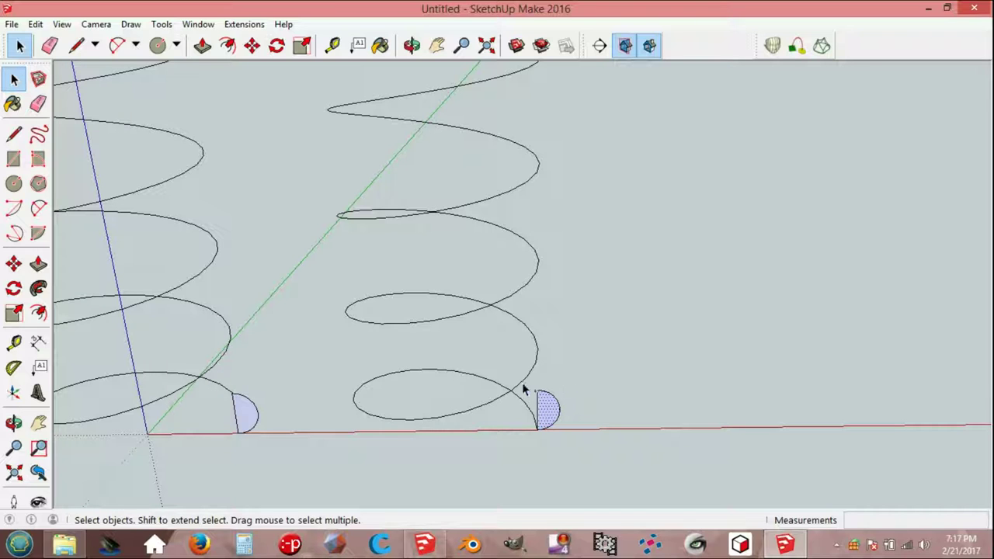
- Sweep the half-disc along the right helix with FollowMeAndKeep, then pan to frame the spring
{"action": "left_click", "coordinate": [523, 385], "text": "ctrl"}
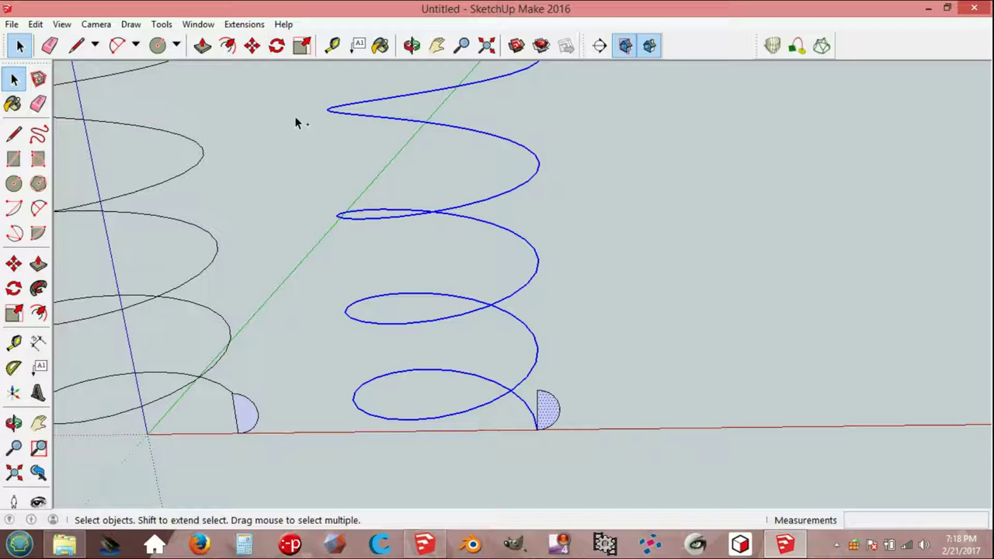
{"action": "left_click", "coordinate": [245, 24]}
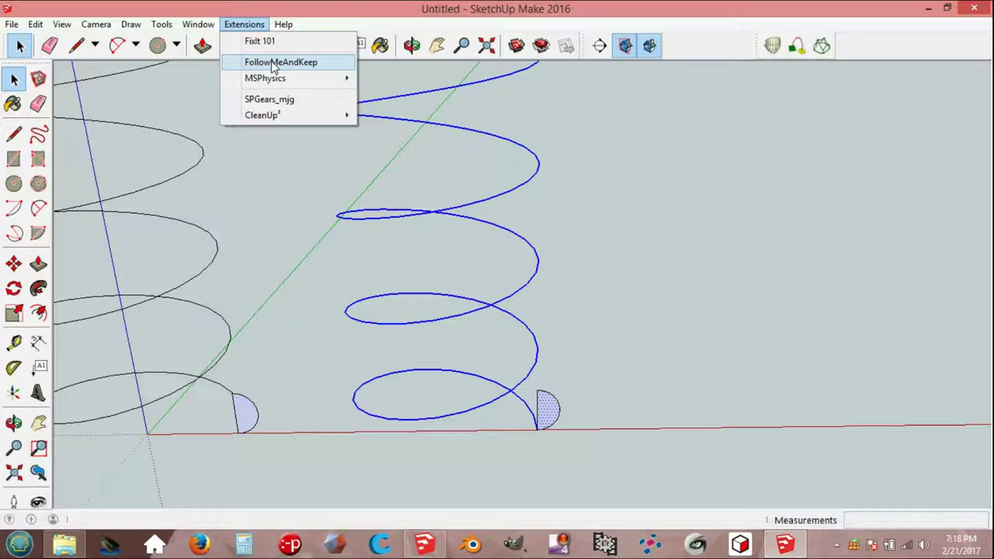
{"action": "left_click", "coordinate": [273, 64]}
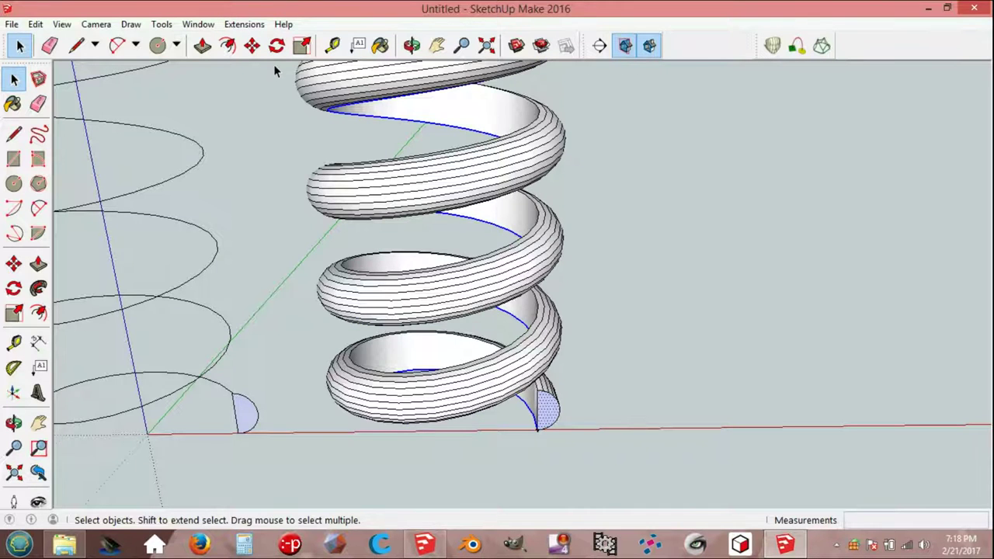
{"action": "scroll", "coordinate": [296, 127], "scroll_direction": "down", "scroll_amount": 3}
{"action": "left_click", "coordinate": [436, 45]}
{"action": "left_click_drag", "start_coordinate": [427, 162], "coordinate": [645, 241]}
{"action": "key", "text": "space"}
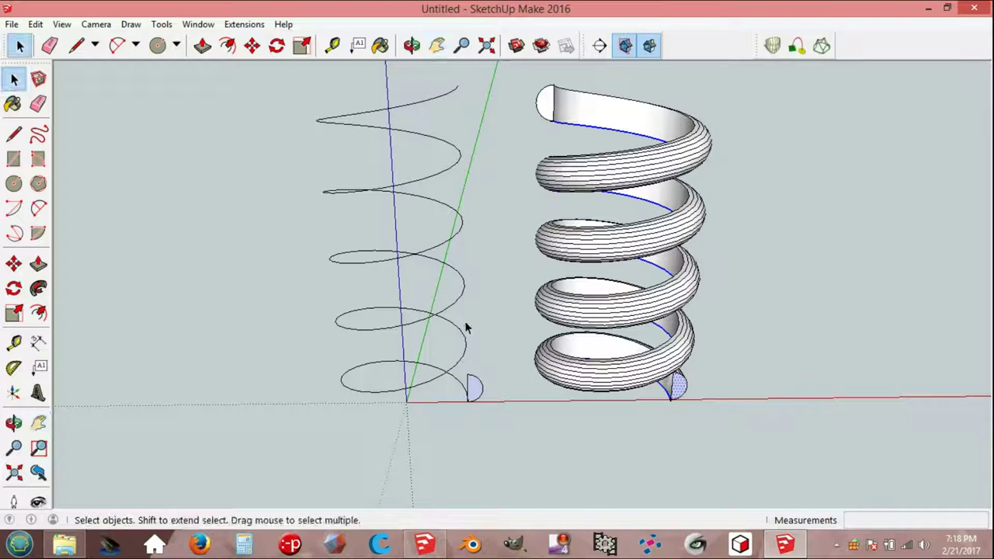
- Explode the left helix group into a loose curve
{"action": "left_click", "coordinate": [471, 385]}
{"action": "right_click", "coordinate": [470, 388]}
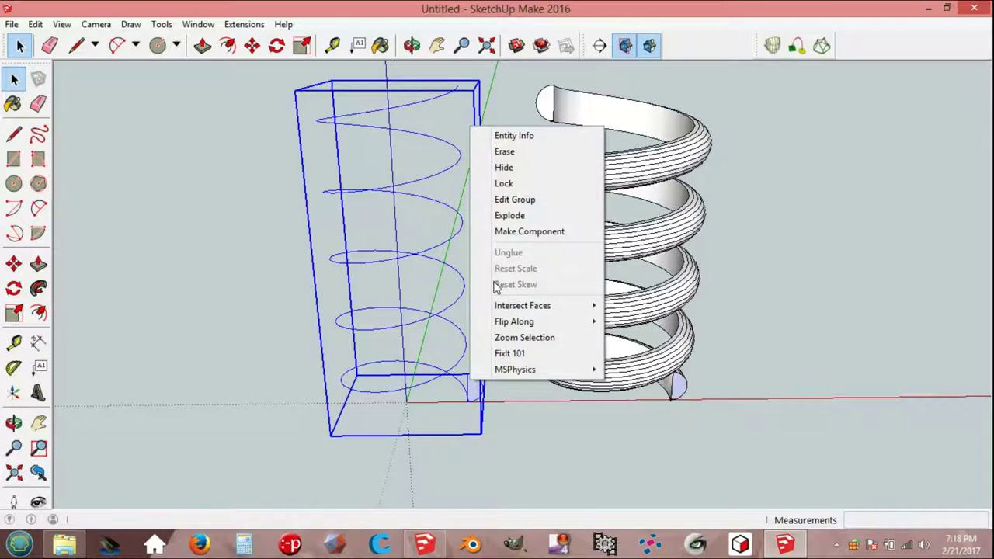
{"action": "left_click", "coordinate": [509, 215]}
{"action": "left_click", "coordinate": [500, 368]}
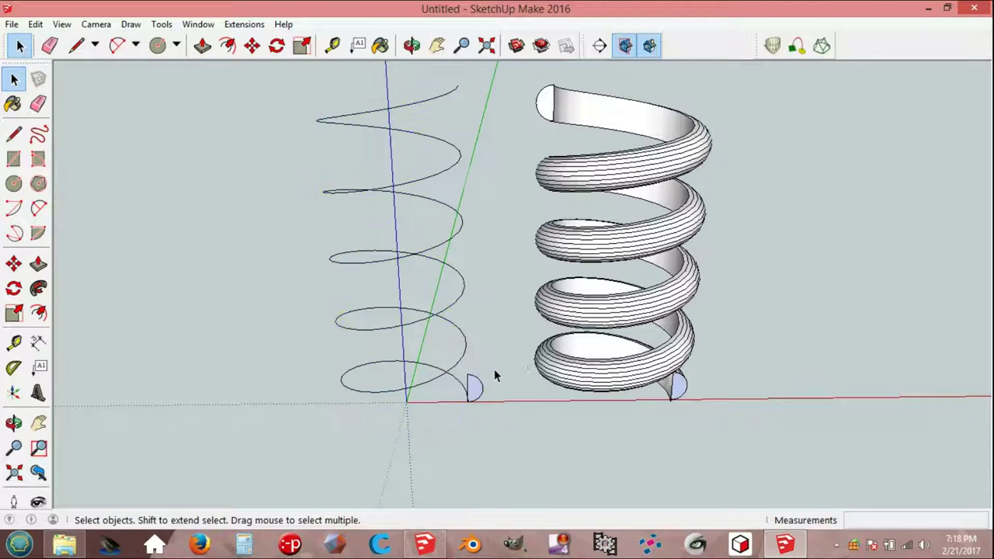
{"action": "left_click", "coordinate": [458, 370]}
{"action": "right_click", "coordinate": [458, 370]}
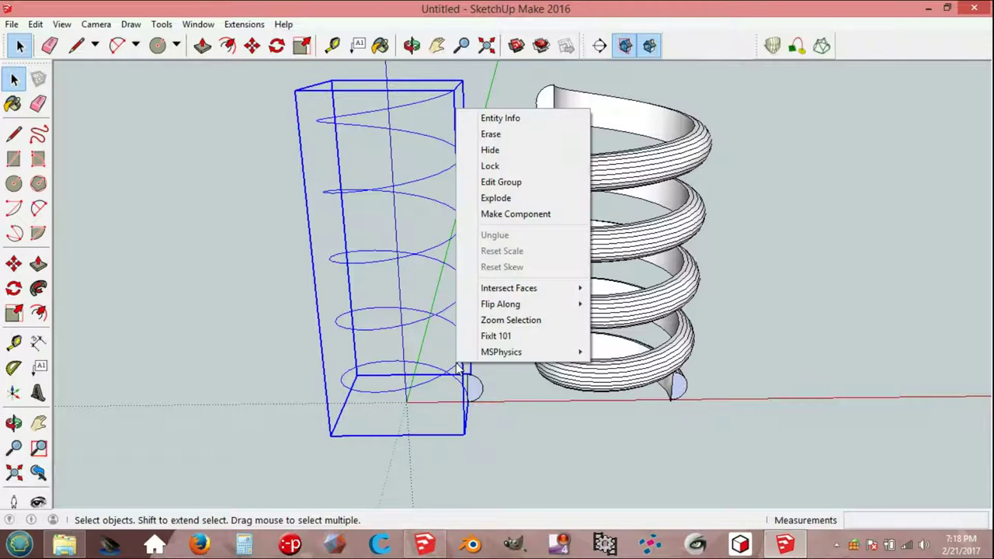
{"action": "left_click", "coordinate": [503, 200]}
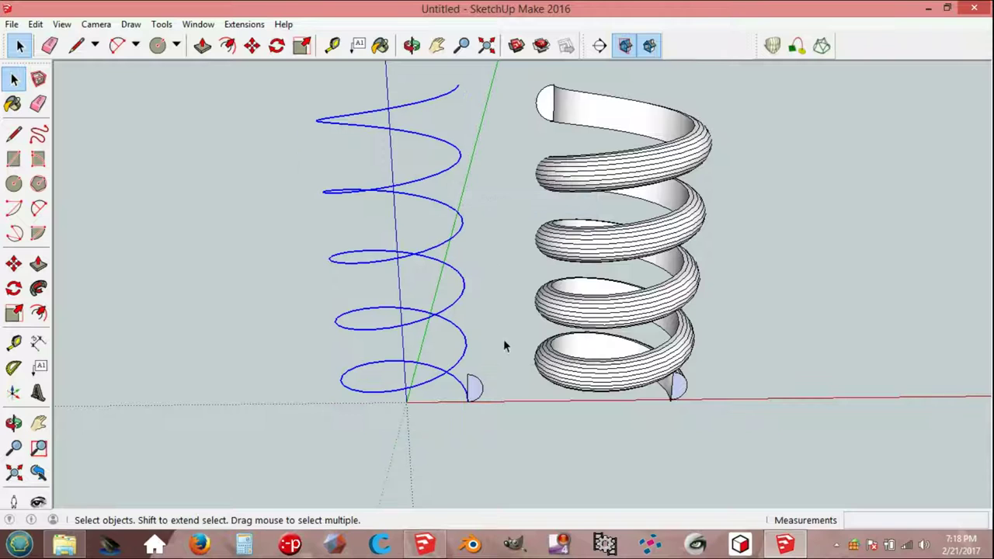
{"action": "left_click", "coordinate": [501, 397]}
- Move the left semicircle profile 600 mm along the red axis
{"action": "left_click", "coordinate": [475, 388]}
{"action": "scroll", "coordinate": [482, 395], "scroll_direction": "up", "scroll_amount": 1}
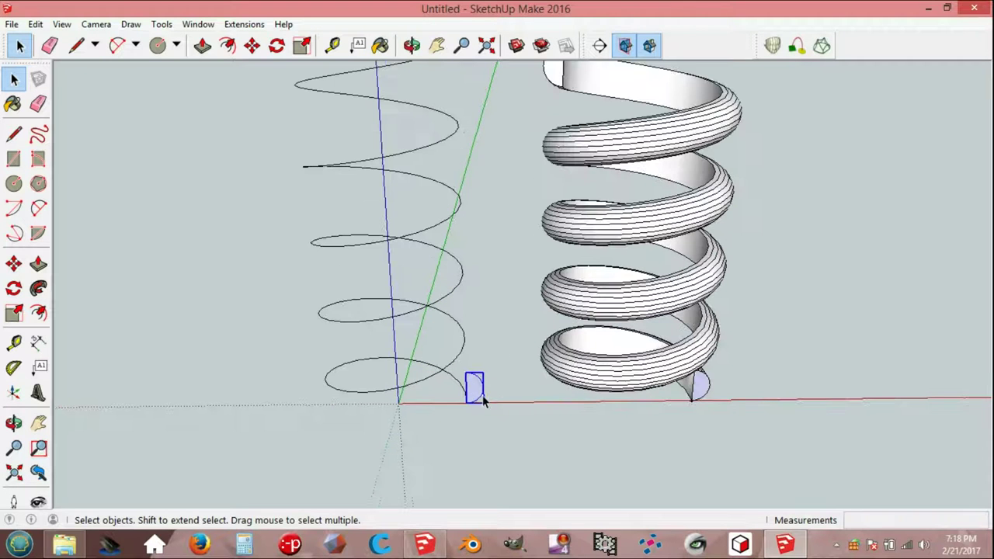
{"action": "key", "text": "m"}
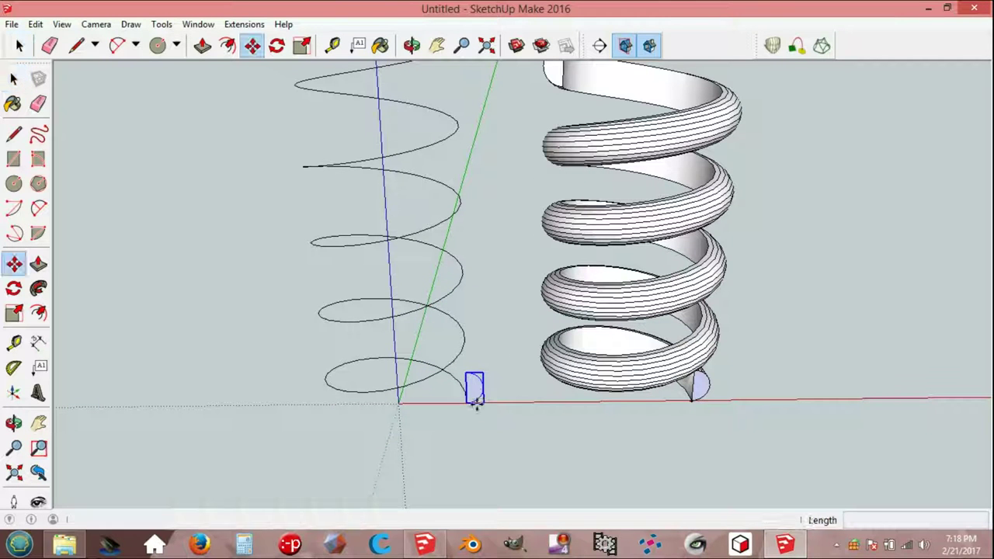
{"action": "left_click", "coordinate": [465, 402]}
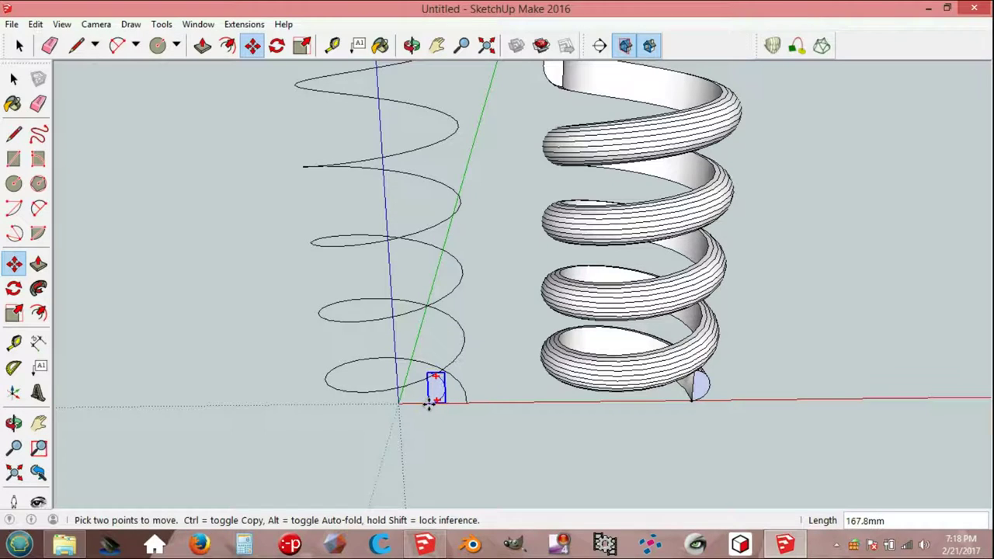
{"action": "type", "text": "600"}
{"action": "key", "text": "Return"}
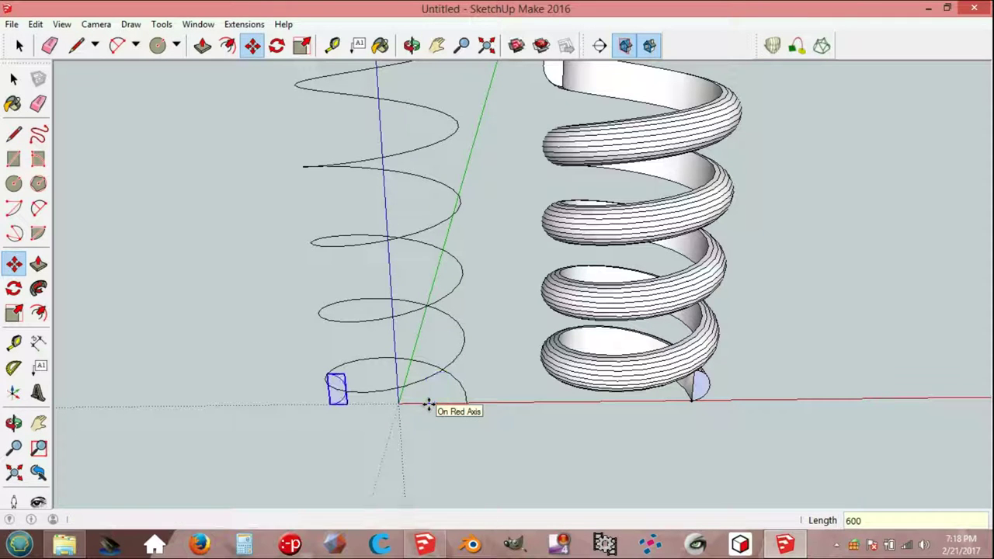
{"action": "key", "text": "space"}
{"action": "scroll", "coordinate": [334, 400], "scroll_direction": "up", "scroll_amount": 2}
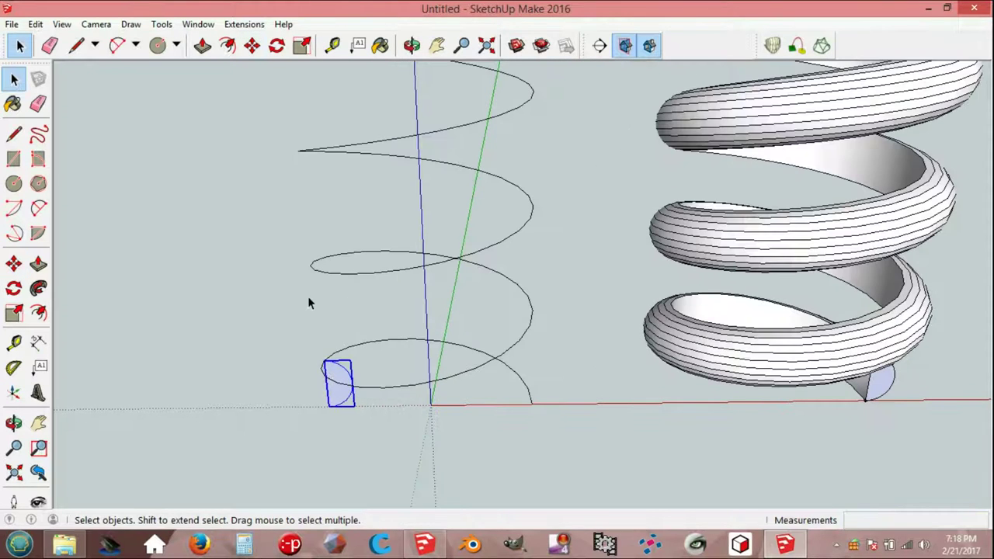
{"action": "scroll", "coordinate": [308, 303], "scroll_direction": "up", "scroll_amount": 1}
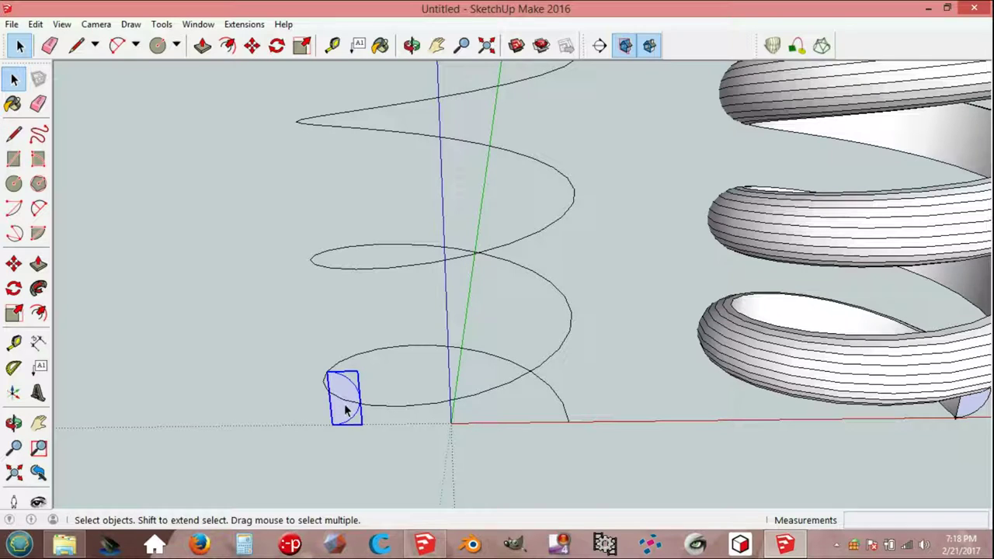
- Explode the profile group into a plain face and delete the helix's lowest arc
{"action": "right_click", "coordinate": [344, 405]}
{"action": "left_click", "coordinate": [394, 243]}
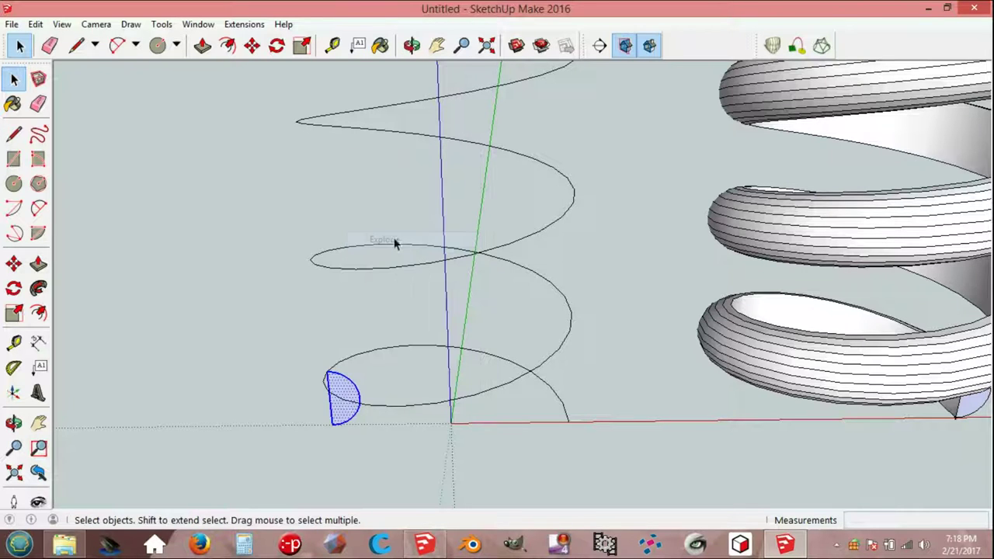
{"action": "left_click", "coordinate": [282, 408]}
{"action": "middle_click_drag", "start_coordinate": [283, 412], "coordinate": [391, 399]}
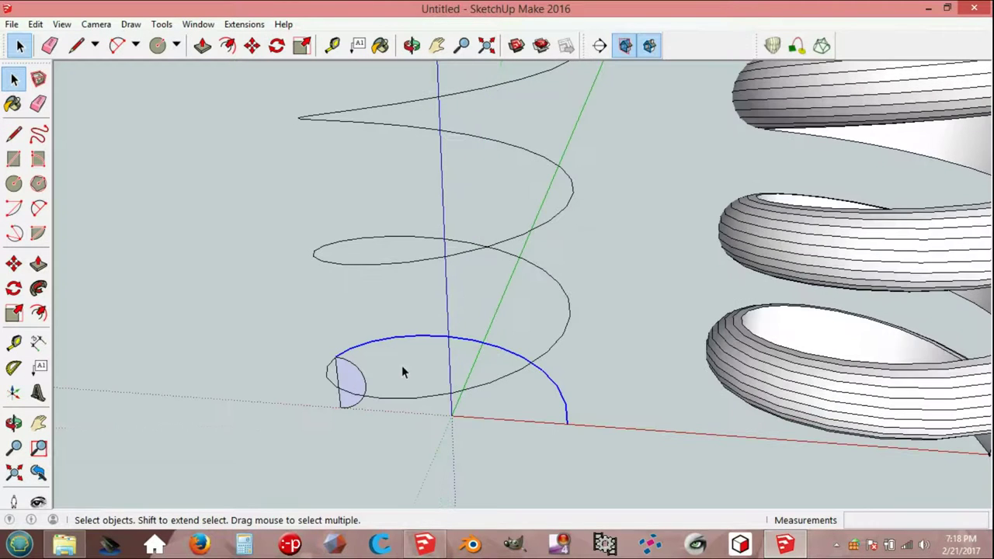
{"action": "key", "text": "Delete"}
- Select the remaining helix curve together with the profile face
{"action": "middle_click_drag", "start_coordinate": [404, 361], "coordinate": [455, 399]}
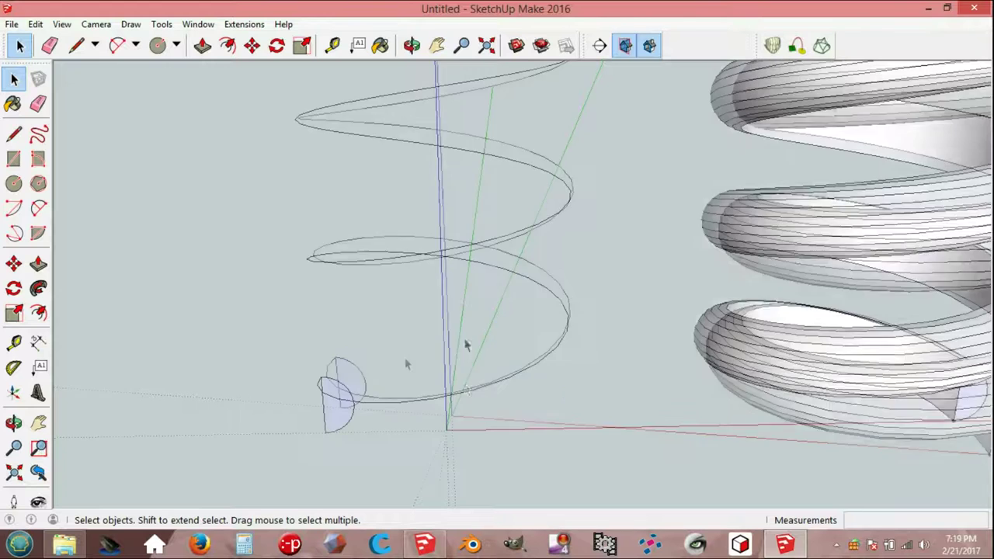
{"action": "left_click", "coordinate": [453, 399]}
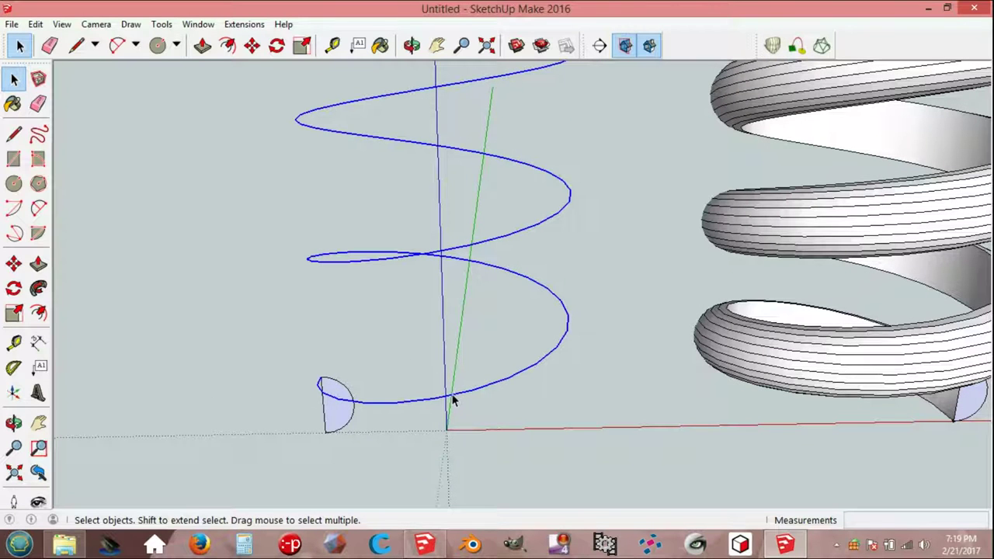
{"action": "left_click", "coordinate": [338, 419], "text": "shift"}
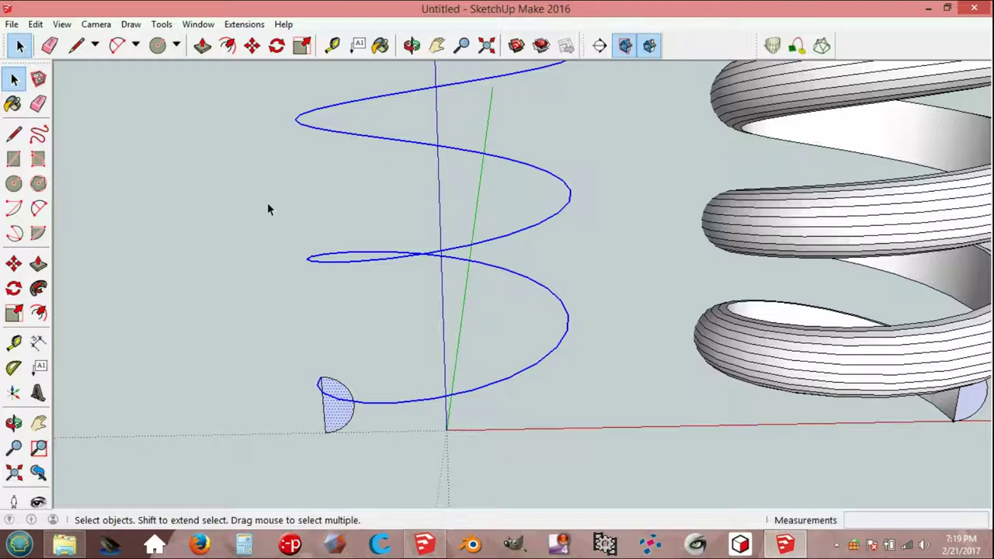
{"action": "left_click", "coordinate": [244, 25]}
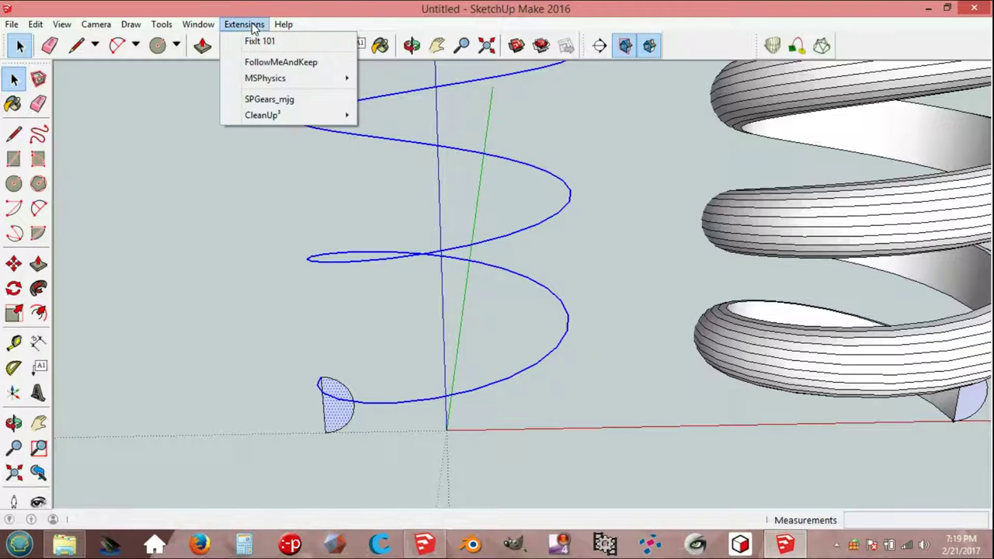
- Sweep the profile along the left helix with FollowMeAndKeep and pan so both coils show
{"action": "left_click", "coordinate": [272, 69]}
{"action": "scroll", "coordinate": [289, 120], "scroll_direction": "down", "scroll_amount": 2}
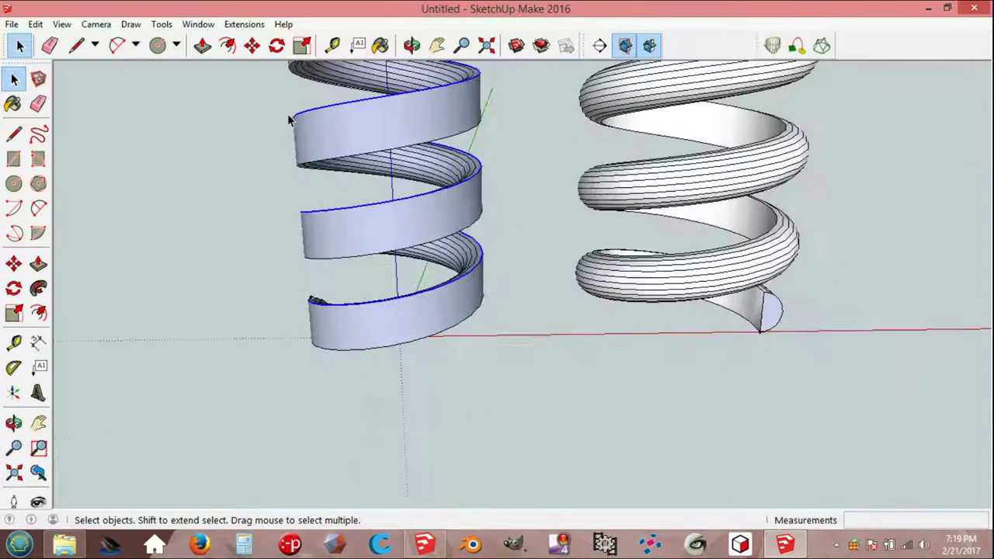
{"action": "scroll", "coordinate": [289, 120], "scroll_direction": "down", "scroll_amount": 2}
{"action": "left_click", "coordinate": [436, 46]}
{"action": "left_click_drag", "start_coordinate": [440, 99], "coordinate": [468, 287]}
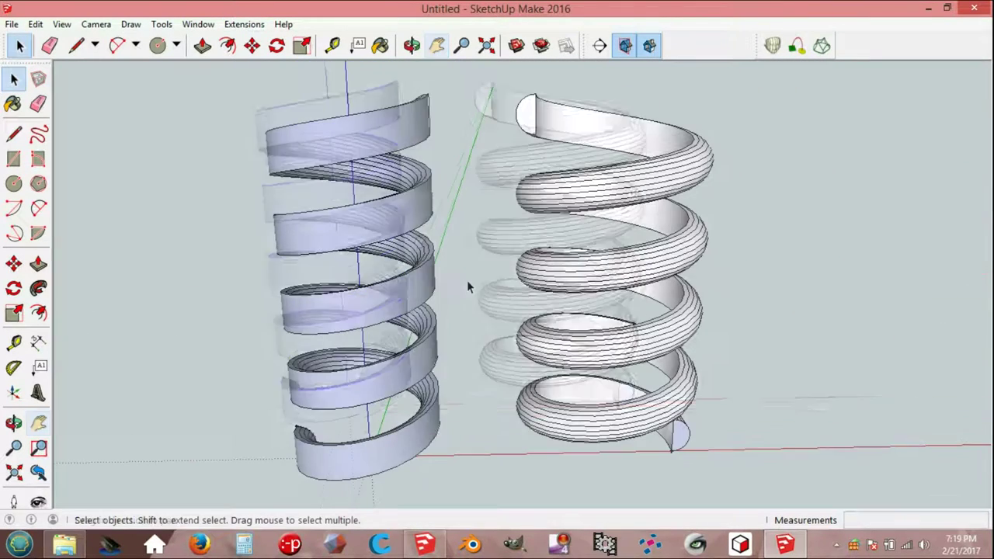
- Explode the new left coil group, then select the right solid spring
{"action": "left_click", "coordinate": [398, 302]}
{"action": "right_click", "coordinate": [398, 298]}
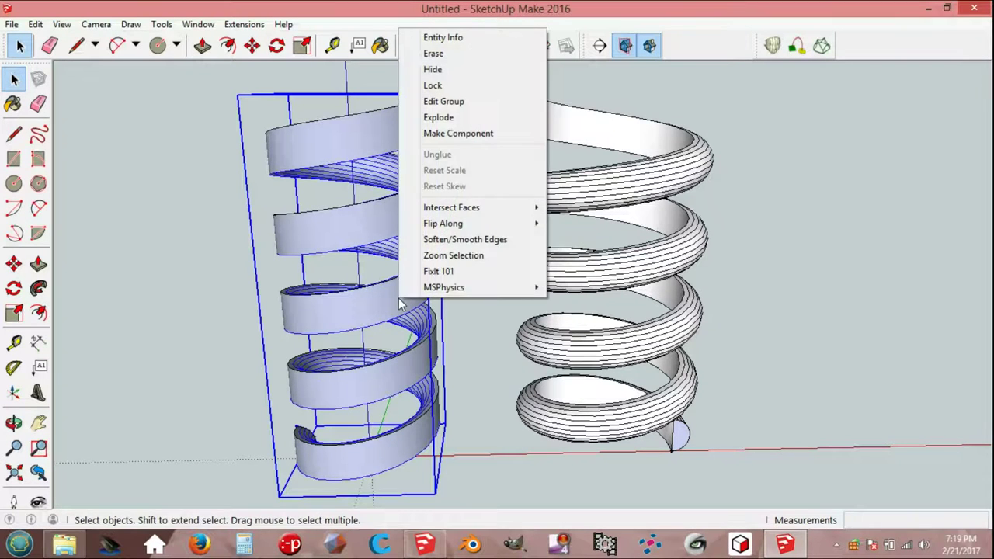
{"action": "left_click", "coordinate": [439, 116]}
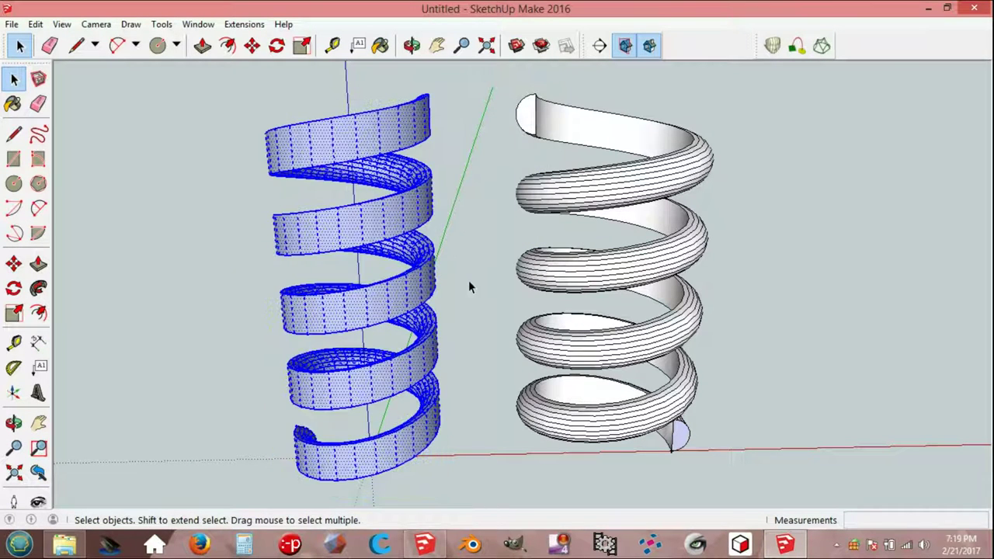
{"action": "left_click", "coordinate": [388, 298]}
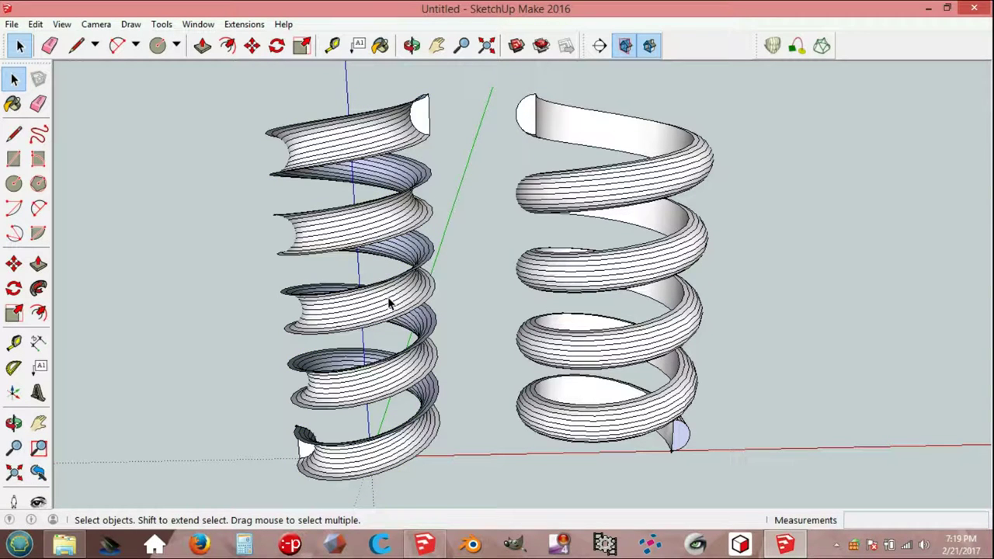
{"action": "left_click", "coordinate": [553, 282]}
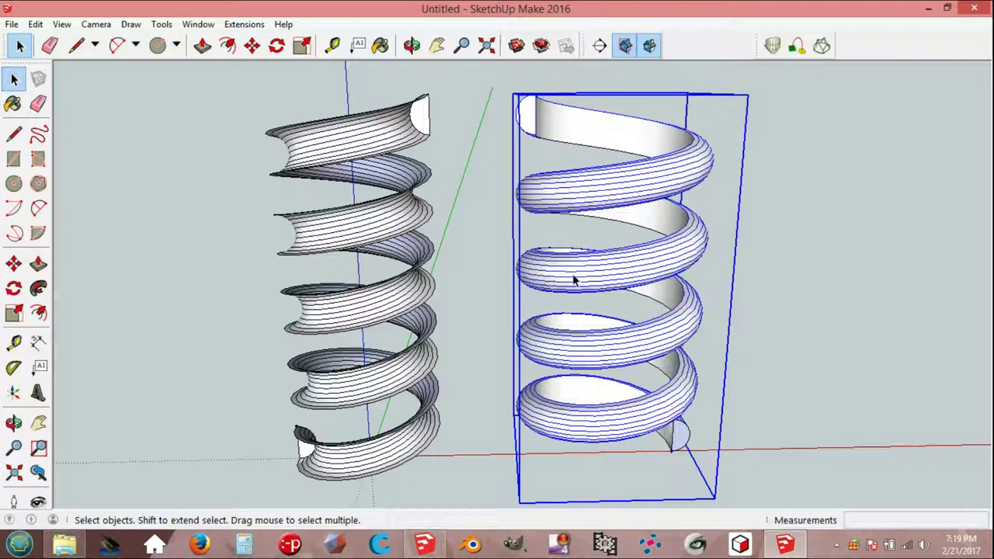
- Move the solid spring 1000 mm along the red axis into the grooved left coil
{"action": "key", "text": "m"}
{"action": "left_click", "coordinate": [577, 275]}
{"action": "type", "text": "1000"}
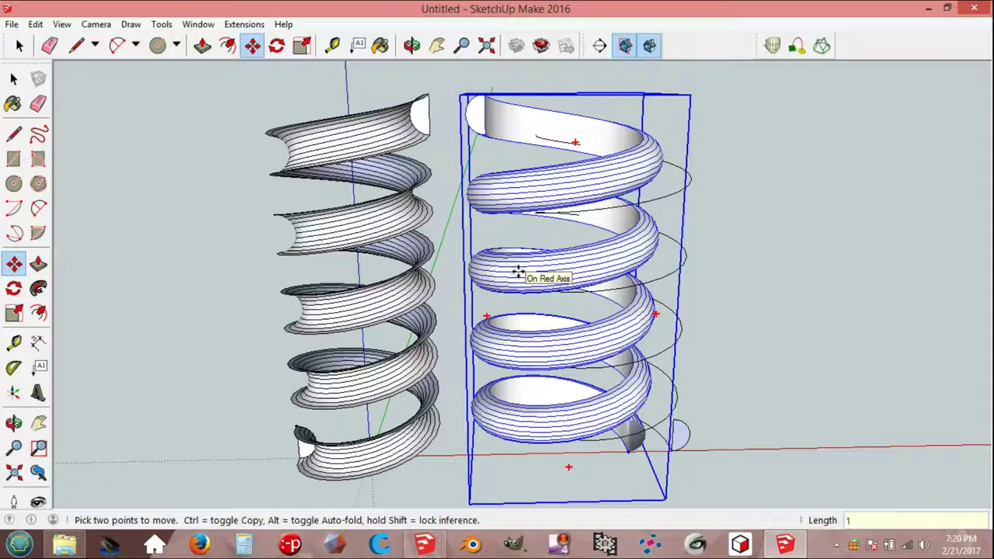
{"action": "key", "text": "Return"}
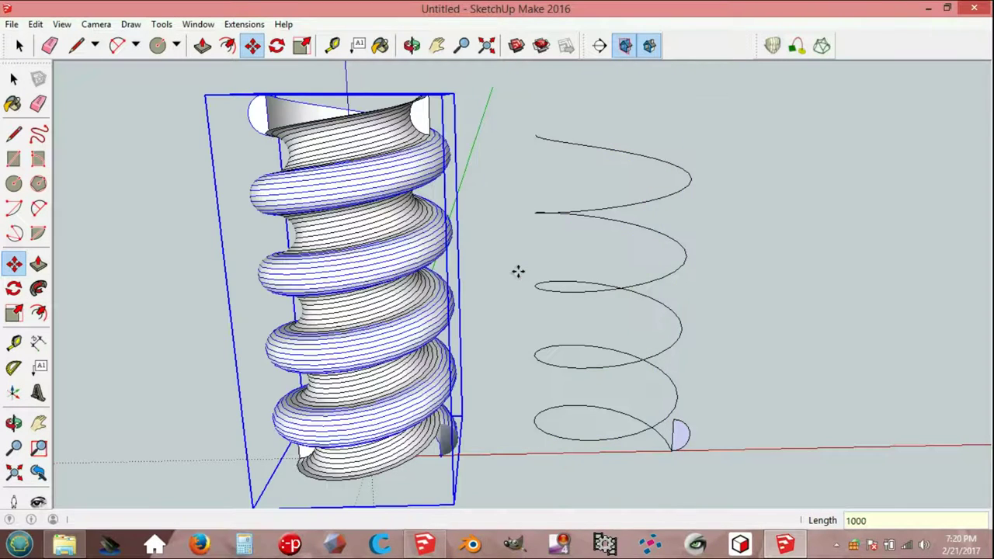
{"action": "key", "text": "space"}
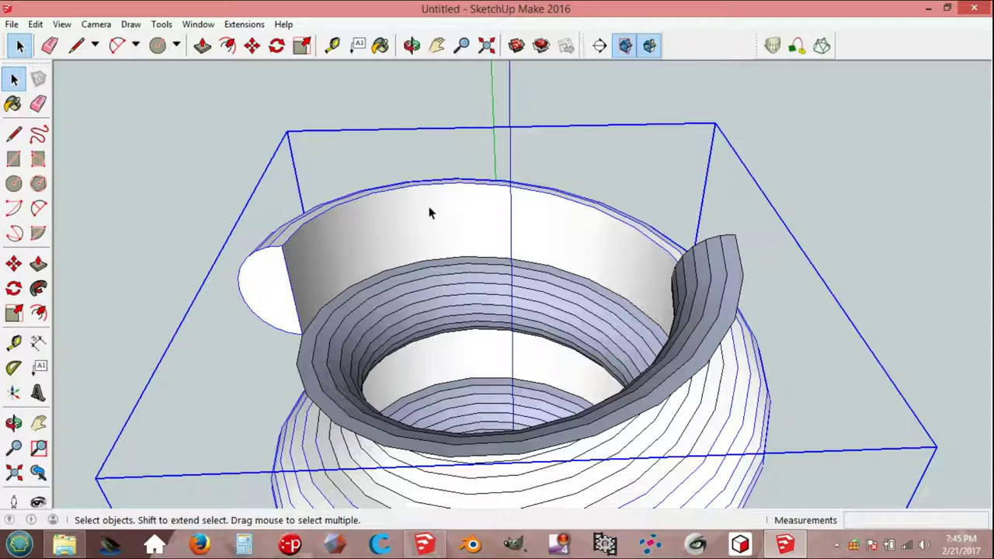
- Explode the coil group into loose geometry and clear the selection
{"action": "right_click", "coordinate": [294, 438]}
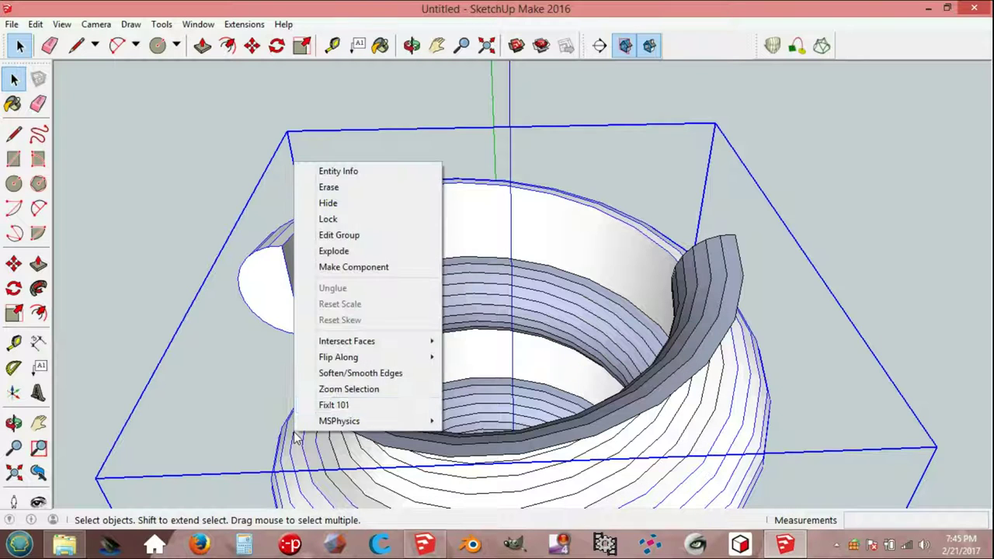
{"action": "left_click", "coordinate": [352, 251]}
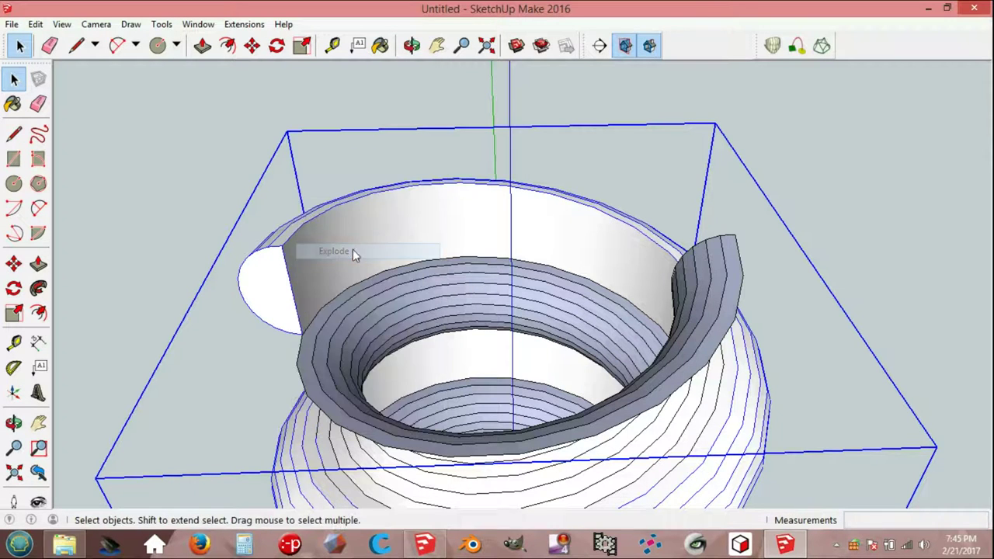
{"action": "left_click", "coordinate": [165, 225]}
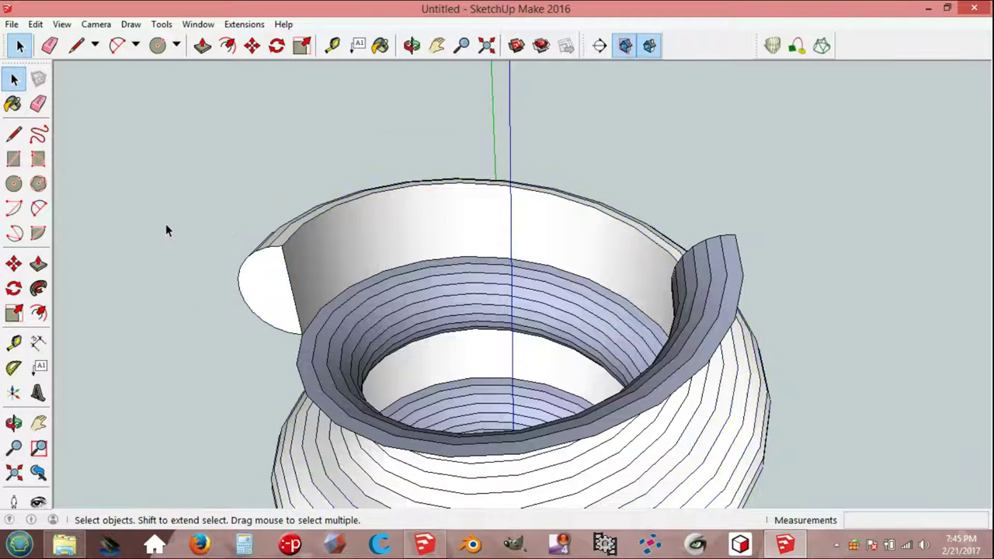
- Draw an edge from the left rim endpoint to the right coil tip, then centre a circle on its midpoint
{"action": "key", "text": "l"}
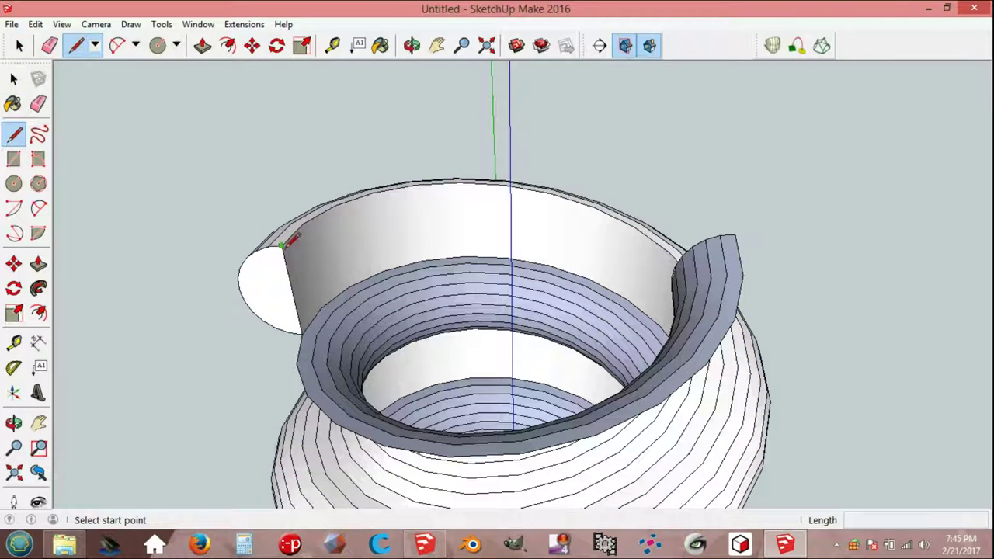
{"action": "left_click", "coordinate": [282, 245]}
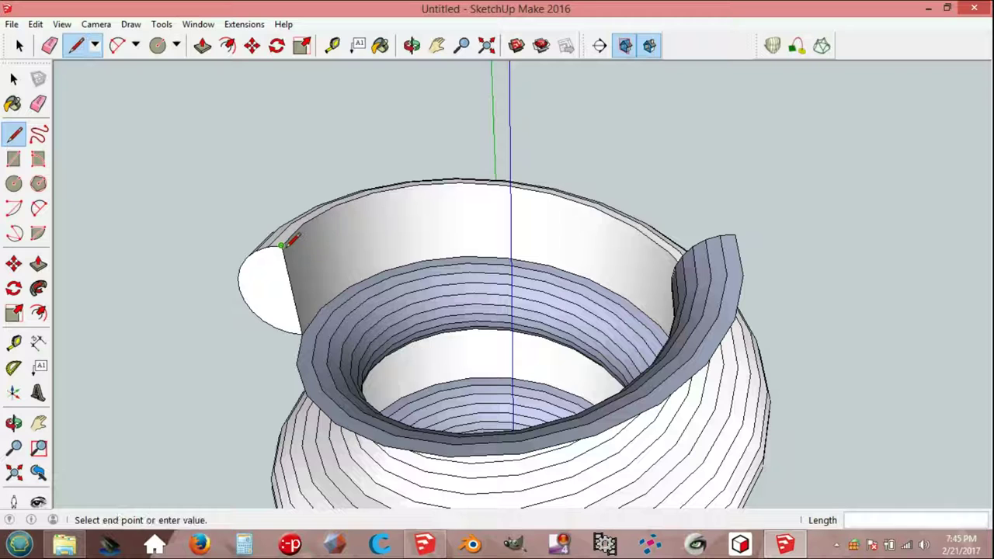
{"action": "left_click", "coordinate": [733, 234]}
{"action": "key", "text": "space"}
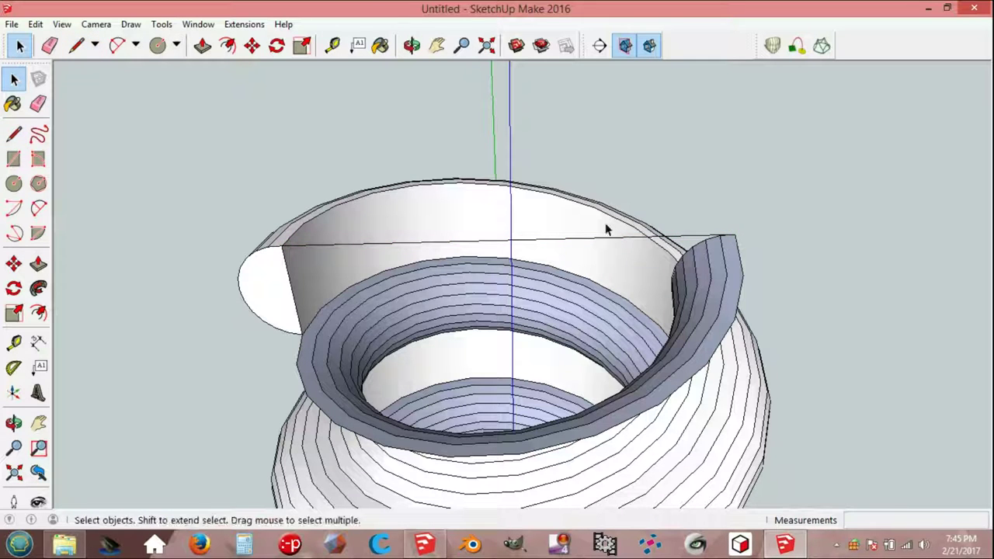
{"action": "key", "text": "c"}
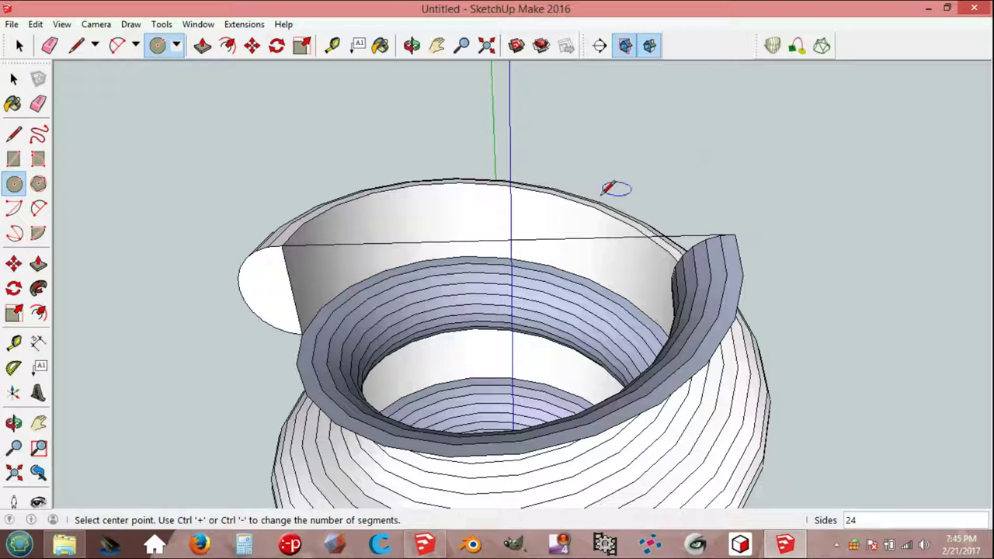
{"action": "left_click", "coordinate": [510, 239]}
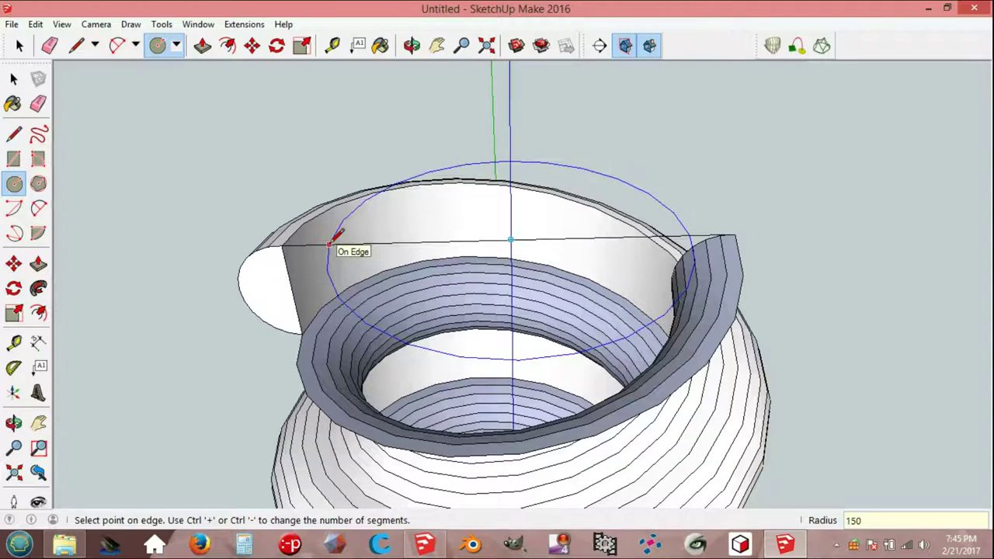
- Give the circle a 150 radius and erase the edge crossing the new disc
{"action": "key", "text": "Return"}
{"action": "key", "text": "space"}
{"action": "mouse_move", "coordinate": [341, 251]}
{"action": "middle_mouse_down"}
{"action": "mouse_move", "coordinate": [437, 222]}
{"action": "mouse_move", "coordinate": [438, 246]}
{"action": "middle_mouse_up"}
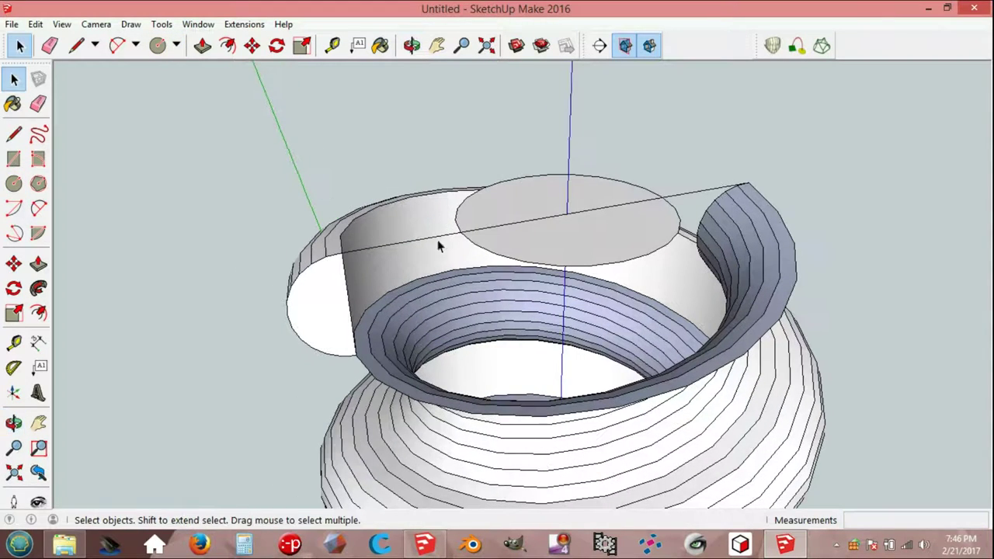
{"action": "middle_click_drag", "start_coordinate": [457, 325], "coordinate": [466, 285]}
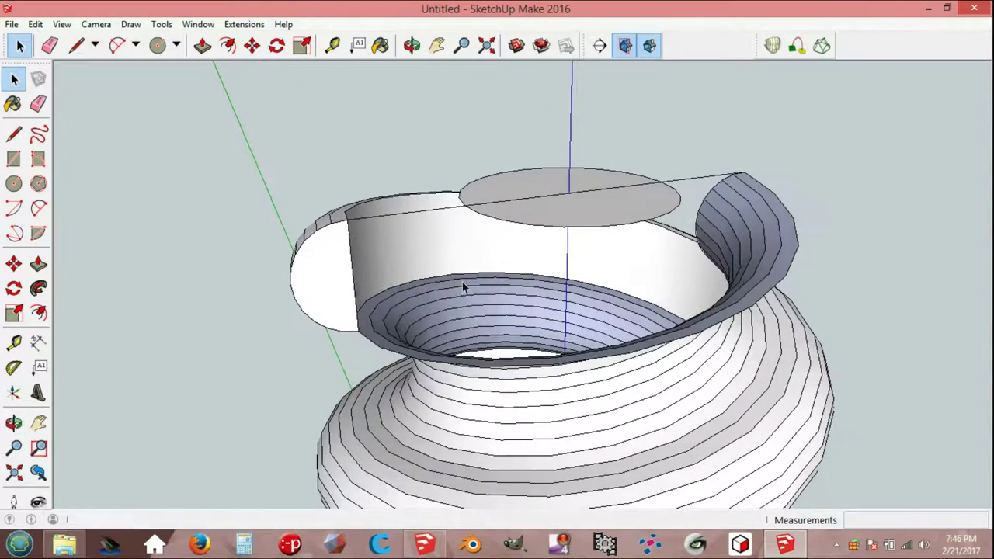
{"action": "key", "text": "e"}
{"action": "mouse_move", "coordinate": [548, 205]}
{"action": "left_mouse_down"}
{"action": "mouse_move", "coordinate": [588, 178]}
{"action": "mouse_move", "coordinate": [592, 193]}
{"action": "left_mouse_up"}
{"action": "key", "text": "space"}
- Push/pull the disc 150 mm down into a cylinder inside the coil
{"action": "left_click", "coordinate": [547, 211]}
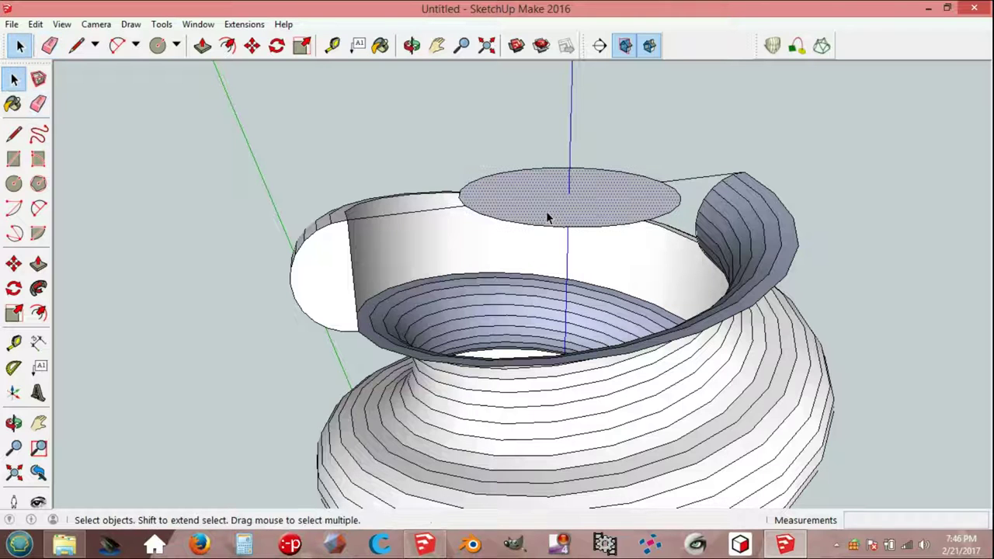
{"action": "key", "text": "p"}
{"action": "left_click", "coordinate": [546, 211]}
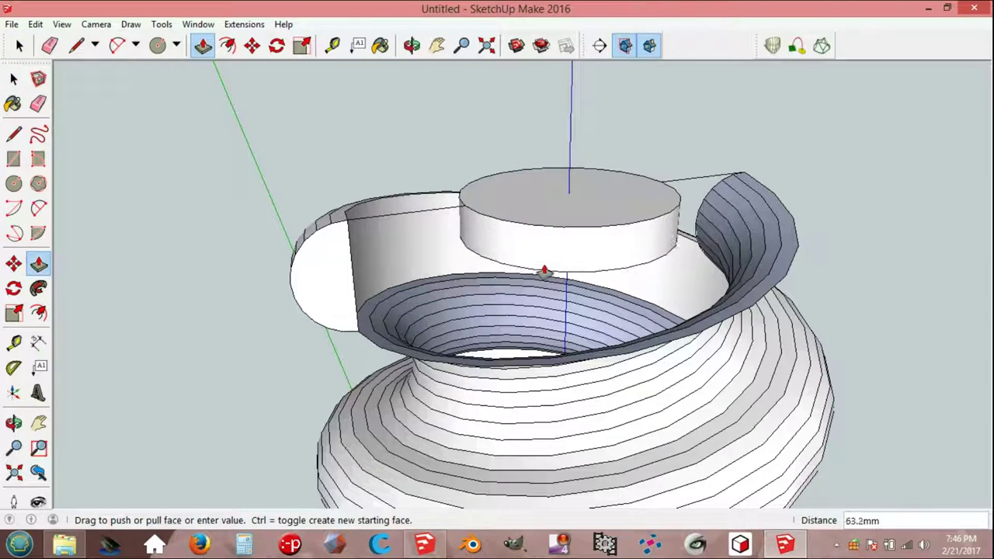
{"action": "left_click", "coordinate": [362, 335]}
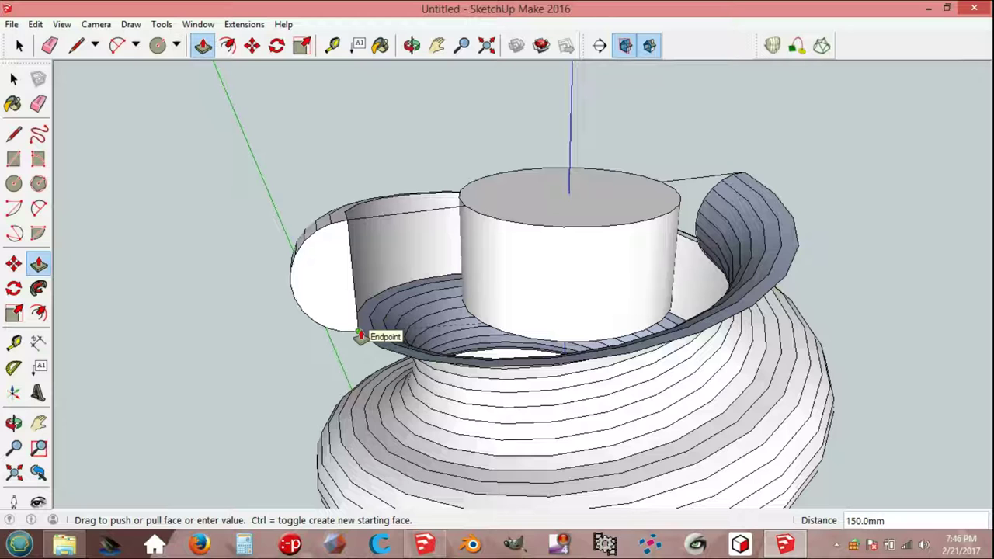
{"action": "left_click", "coordinate": [359, 335]}
{"action": "middle_click_drag", "start_coordinate": [359, 334], "coordinate": [362, 381]}
{"action": "scroll", "coordinate": [362, 382], "scroll_direction": "up", "scroll_amount": 1}
{"action": "scroll", "coordinate": [362, 381], "scroll_direction": "up", "scroll_amount": 2}
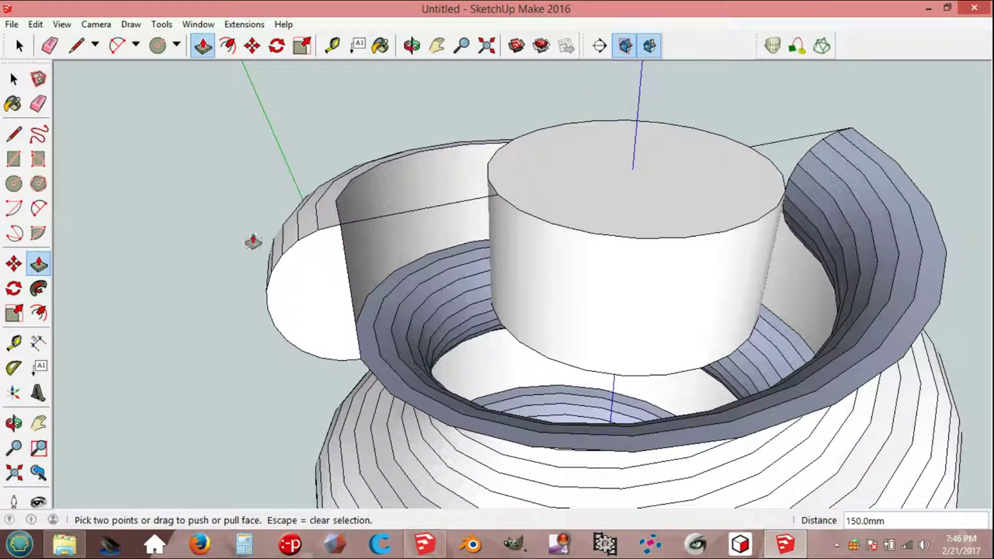
{"action": "left_click", "coordinate": [61, 24]}
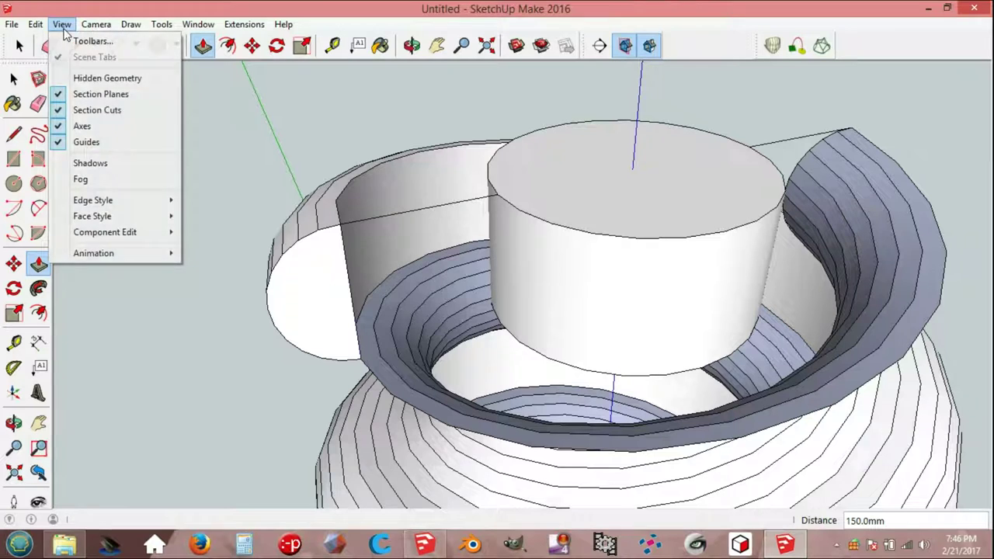
- Show hidden geometry and draw an edge from the half-circle's endpoint to the cylinder, closing a face
{"action": "left_click", "coordinate": [88, 79]}
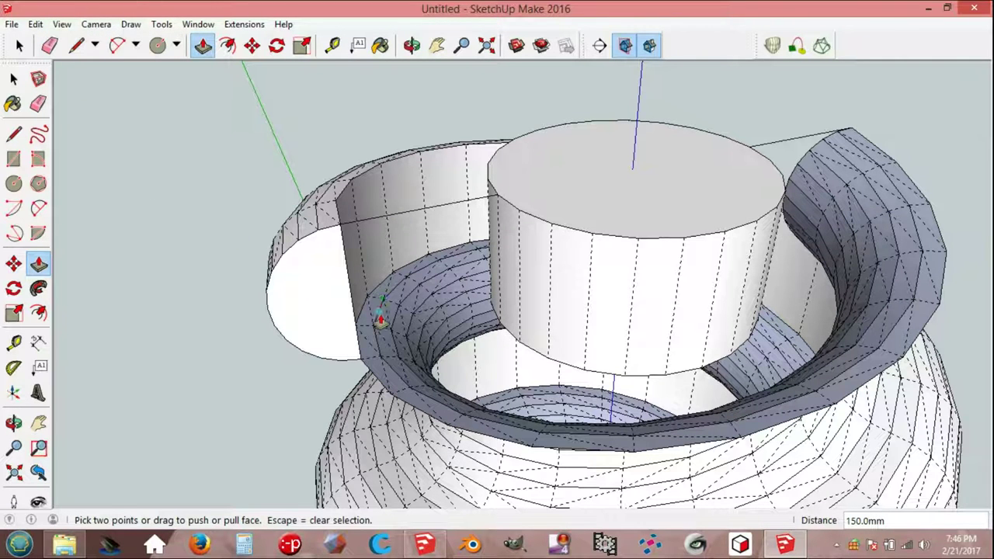
{"action": "key", "text": "l"}
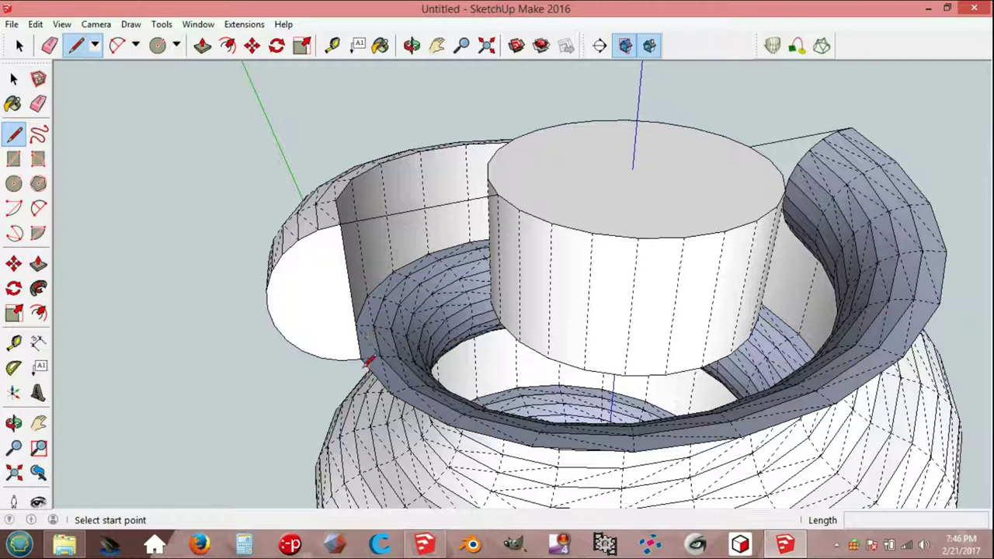
{"action": "left_click", "coordinate": [361, 359]}
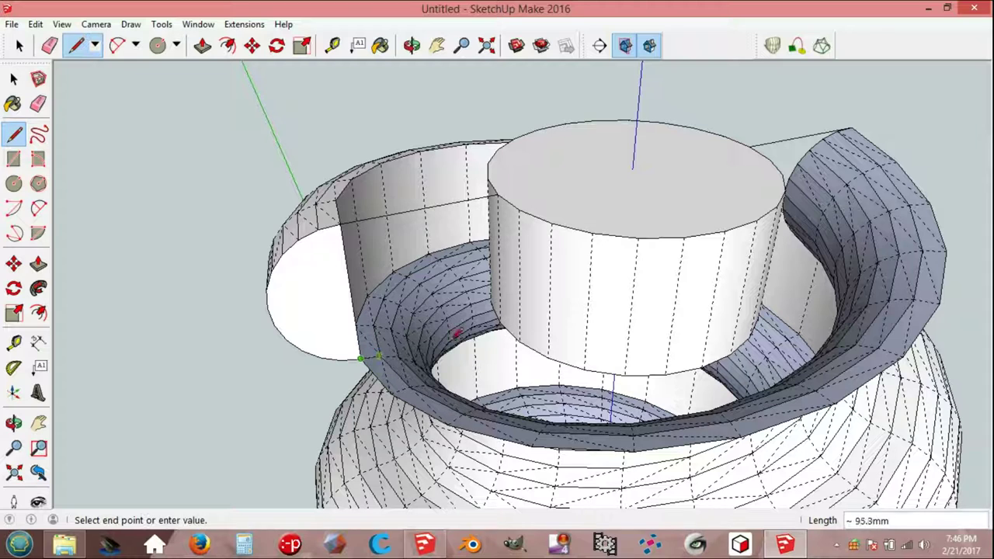
{"action": "left_click", "coordinate": [501, 322]}
{"action": "key", "text": "space"}
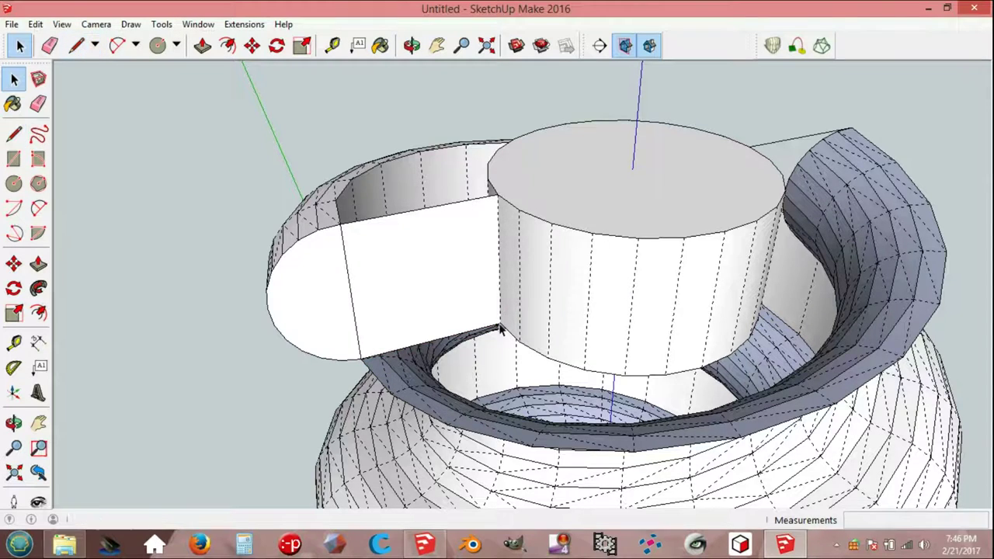
{"action": "scroll", "coordinate": [499, 332], "scroll_direction": "down", "scroll_amount": 1}
- Draw a second edge from the other arc endpoint to the cylinder, capping the groove's opposite end
{"action": "middle_click_drag", "start_coordinate": [645, 339], "coordinate": [222, 230]}
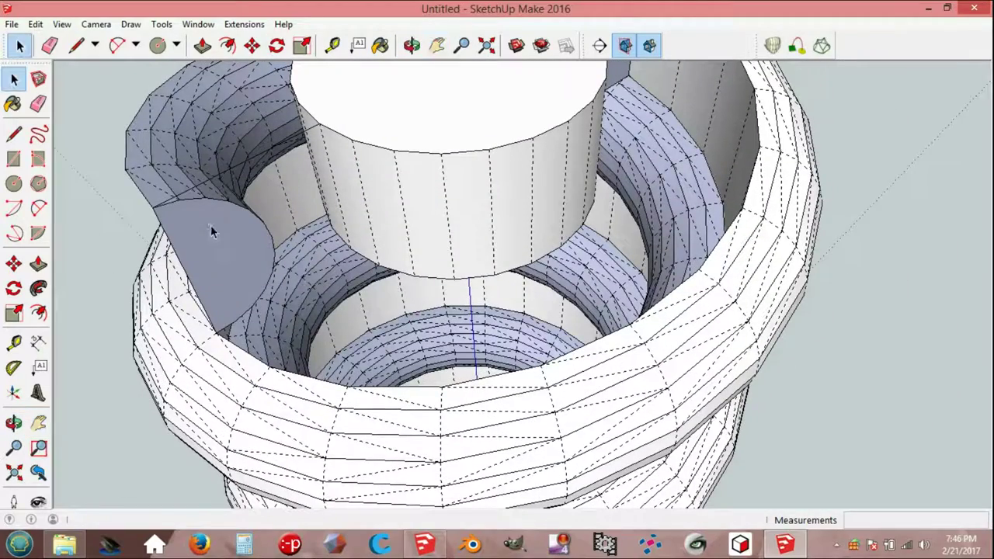
{"action": "left_click", "coordinate": [222, 233]}
{"action": "middle_click_drag", "start_coordinate": [330, 215], "coordinate": [350, 193]}
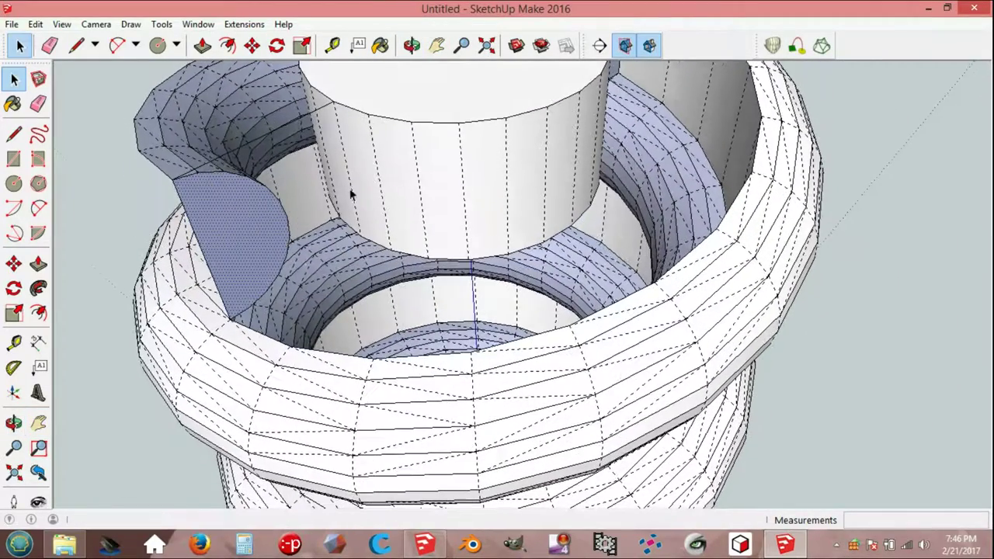
{"action": "key", "text": "l"}
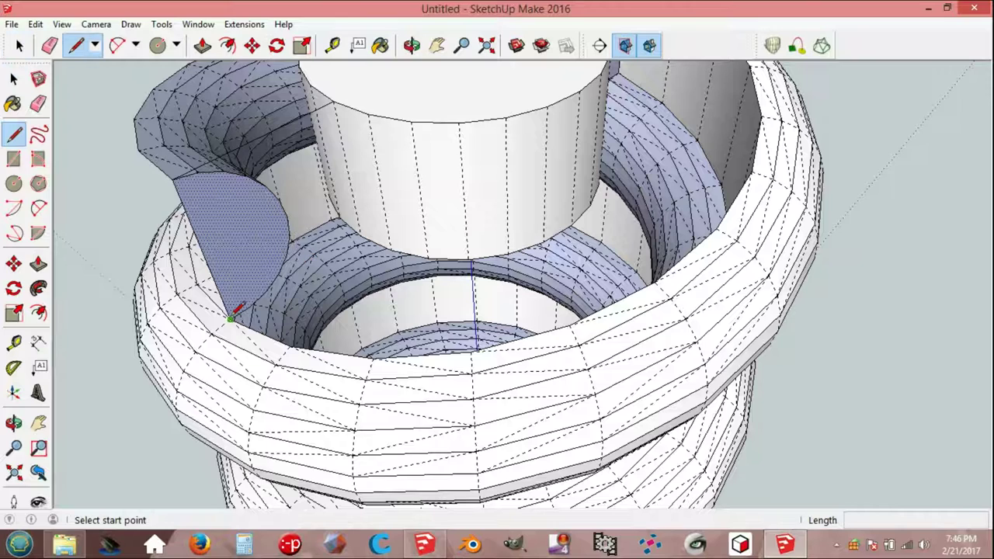
{"action": "left_click", "coordinate": [230, 318]}
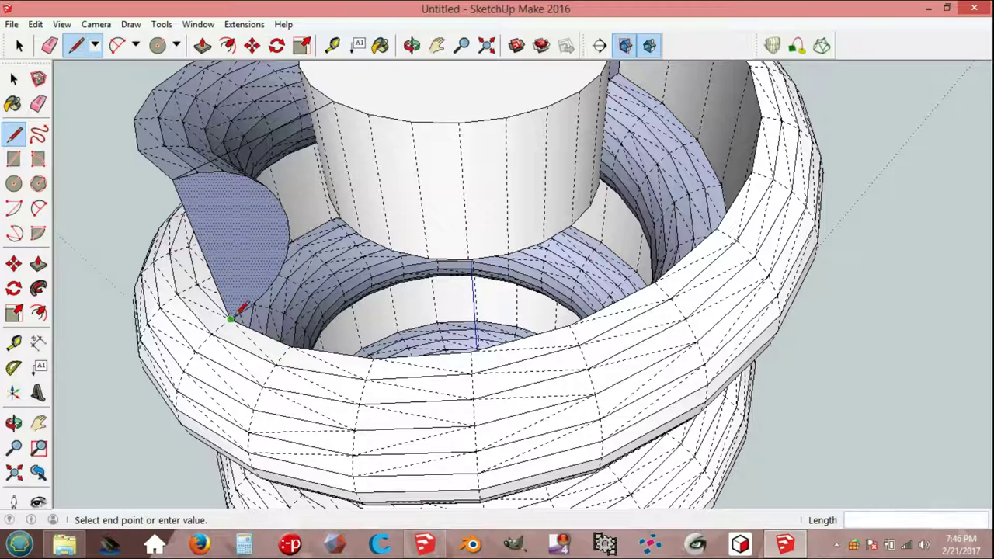
{"action": "left_click", "coordinate": [360, 234]}
{"action": "key", "text": "space"}
{"action": "middle_click_drag", "start_coordinate": [306, 239], "coordinate": [362, 243]}
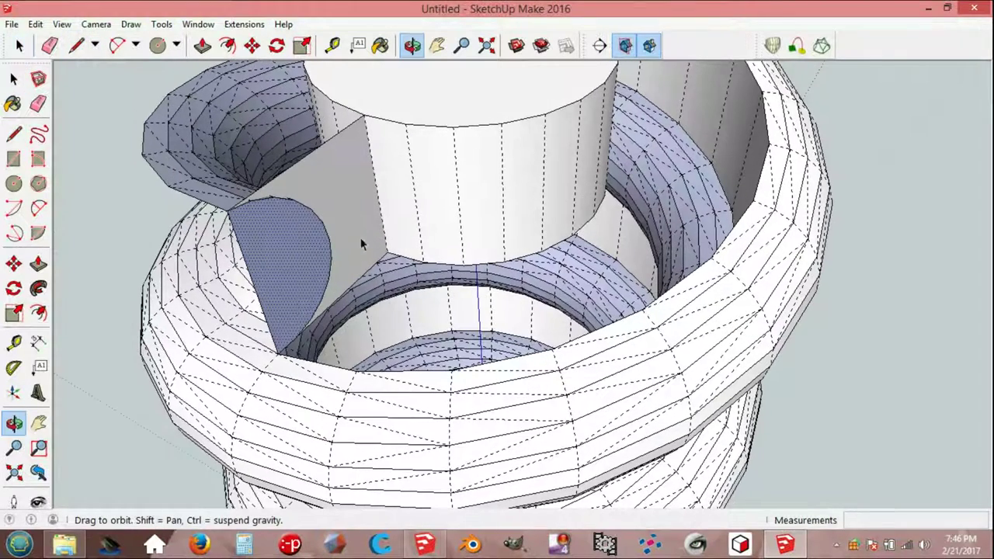
- Intersect the flat grey cap face with the model
{"action": "left_click", "coordinate": [323, 187]}
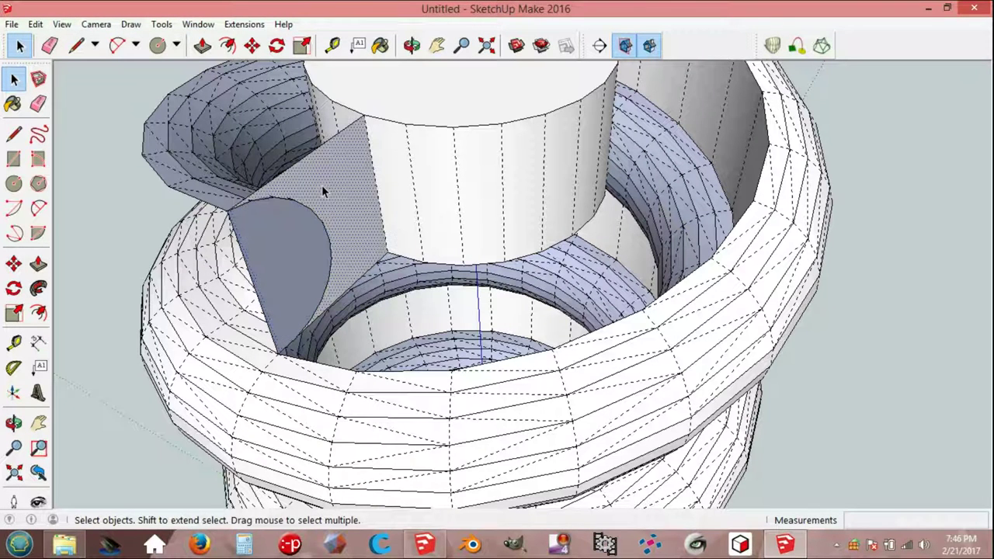
{"action": "right_click", "coordinate": [322, 188]}
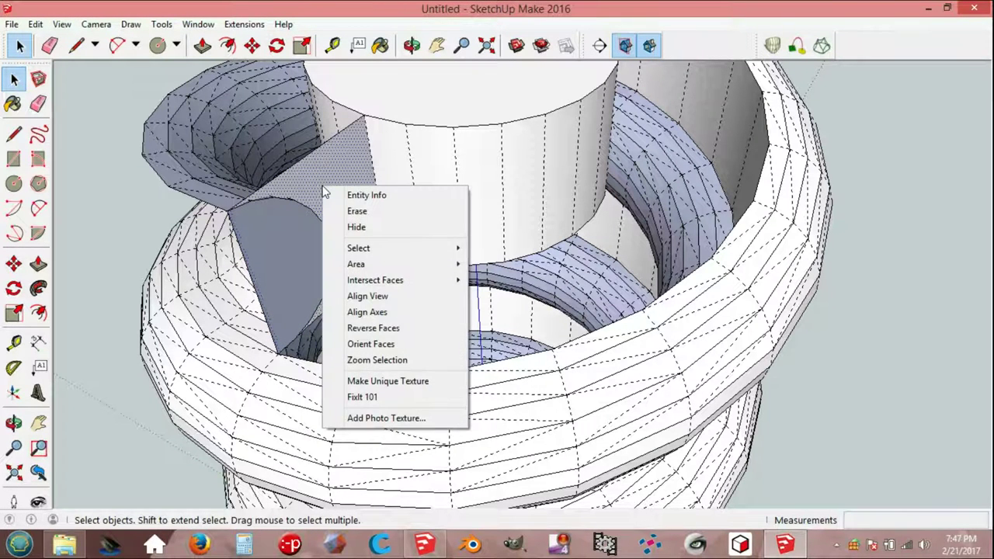
{"action": "mouse_move", "coordinate": [375, 279]}
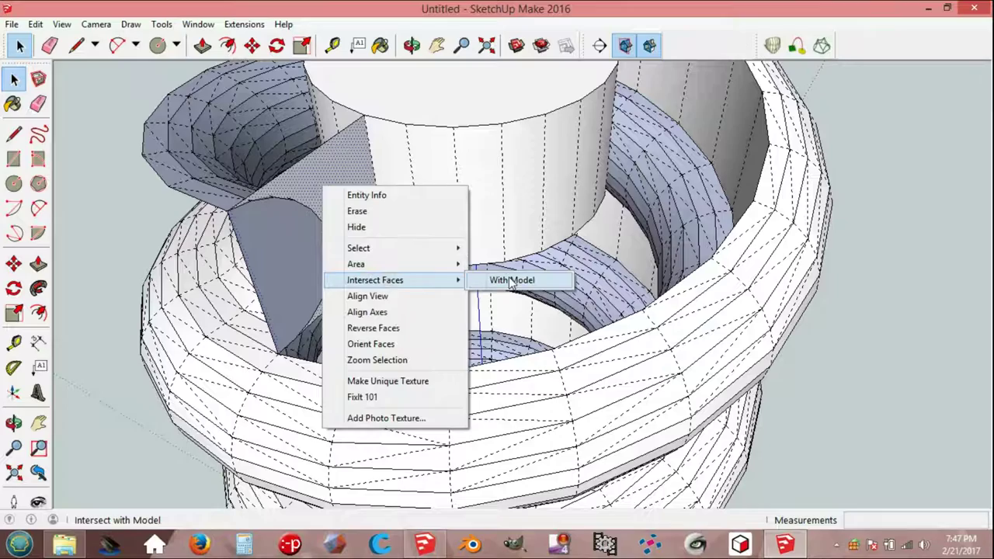
{"action": "left_click", "coordinate": [510, 281]}
{"action": "middle_click_drag", "start_coordinate": [388, 284], "coordinate": [343, 285]}
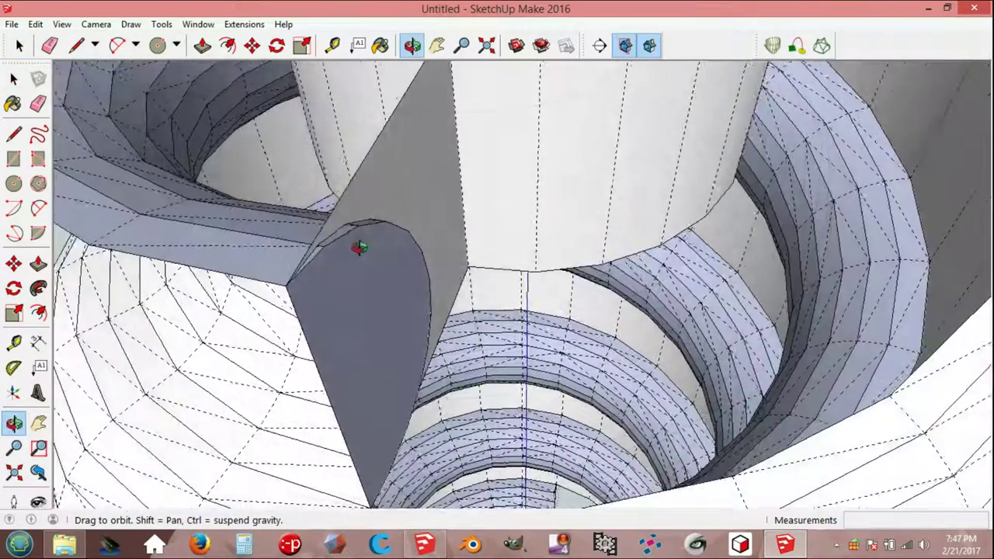
- Erase the stray rim edges inside the coil and the edges along the narrow sliver
{"action": "scroll", "coordinate": [344, 283], "scroll_direction": "up", "scroll_amount": 1}
{"action": "key", "text": "e"}
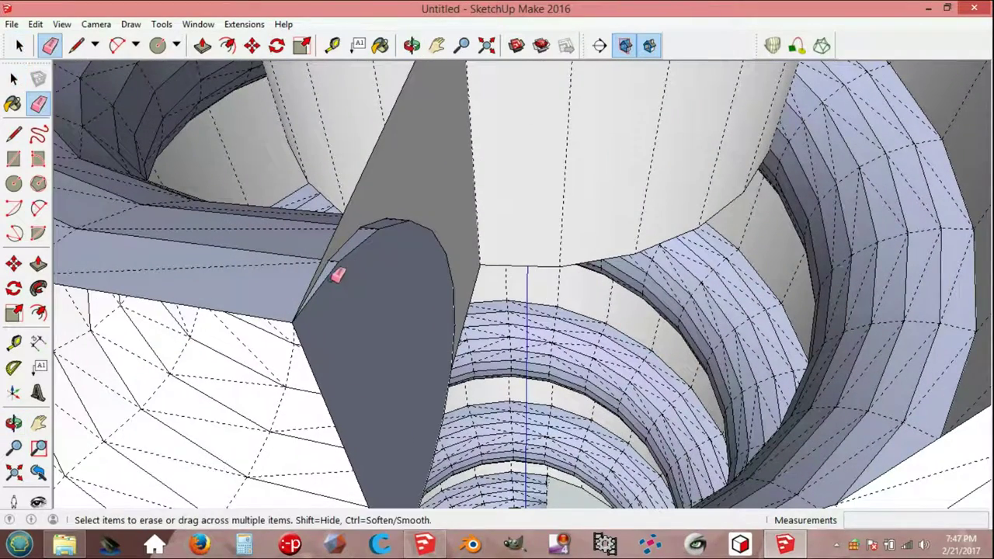
{"action": "mouse_move", "coordinate": [344, 261]}
{"action": "left_mouse_down"}
{"action": "mouse_move", "coordinate": [372, 226]}
{"action": "mouse_move", "coordinate": [401, 219]}
{"action": "mouse_move", "coordinate": [423, 233]}
{"action": "left_mouse_up"}
{"action": "middle_click_drag", "start_coordinate": [437, 277], "coordinate": [434, 240]}
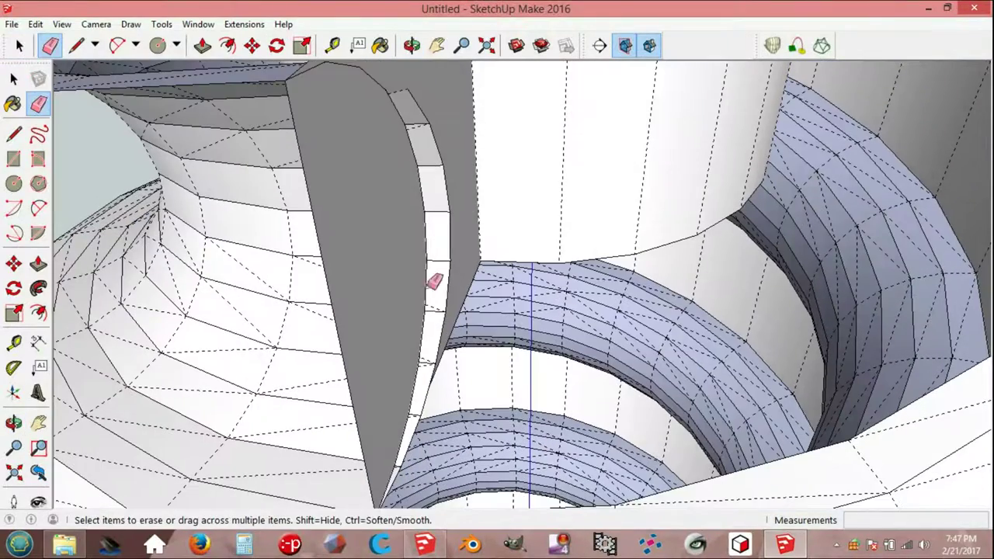
{"action": "middle_click_drag", "start_coordinate": [402, 467], "coordinate": [404, 366]}
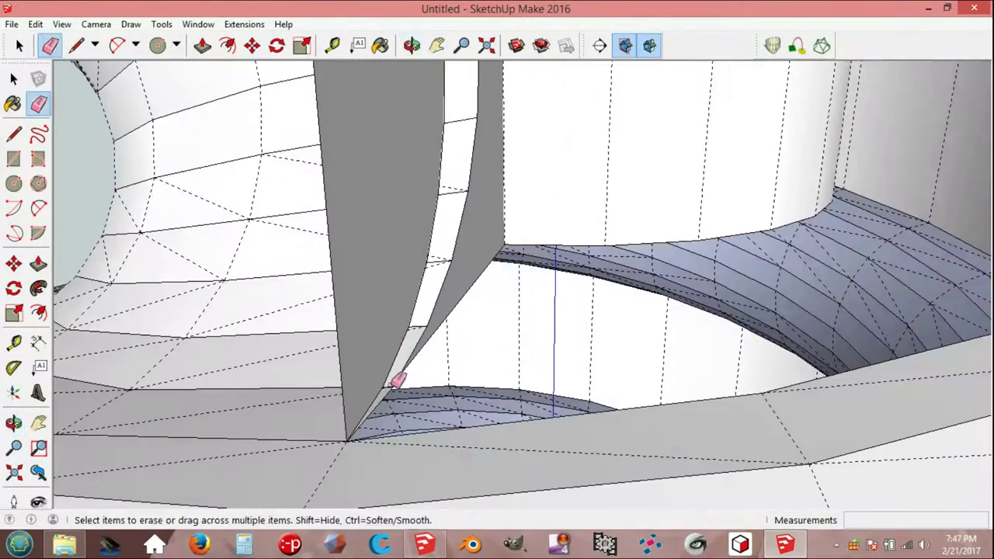
{"action": "scroll", "coordinate": [398, 383], "scroll_direction": "up", "scroll_amount": 2}
{"action": "mouse_move", "coordinate": [396, 376]}
{"action": "left_mouse_down"}
{"action": "mouse_move", "coordinate": [468, 207]}
{"action": "mouse_move", "coordinate": [483, 132]}
{"action": "left_mouse_up"}
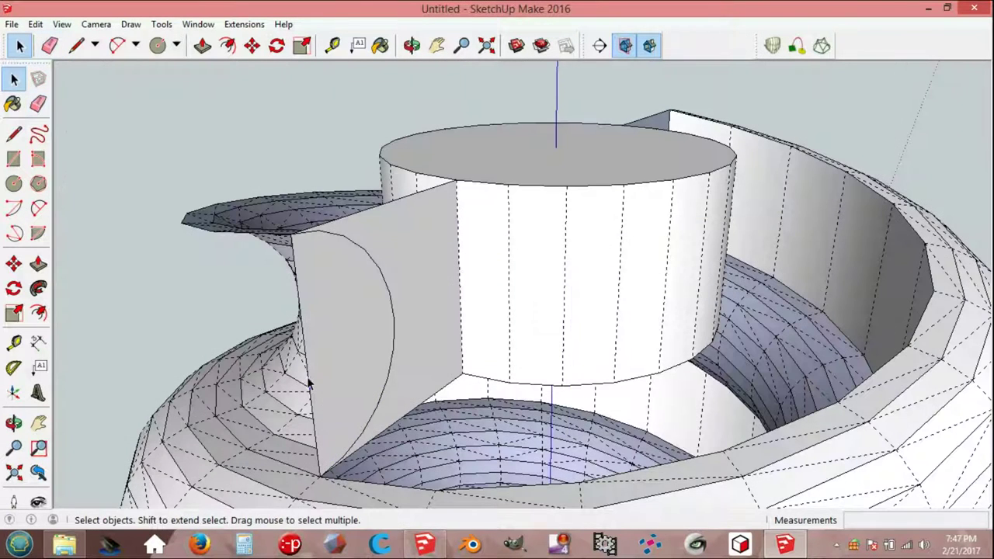
- Delete the edges bordering the flat bridging faces, removing those faces
{"action": "key", "text": "Delete"}
{"action": "mouse_move", "coordinate": [313, 373]}
{"action": "middle_mouse_down"}
{"action": "mouse_move", "coordinate": [337, 349]}
{"action": "mouse_move", "coordinate": [256, 368]}
{"action": "mouse_move", "coordinate": [317, 366]}
{"action": "mouse_move", "coordinate": [217, 399]}
{"action": "mouse_move", "coordinate": [446, 347]}
{"action": "middle_mouse_up"}
{"action": "left_click", "coordinate": [542, 299]}
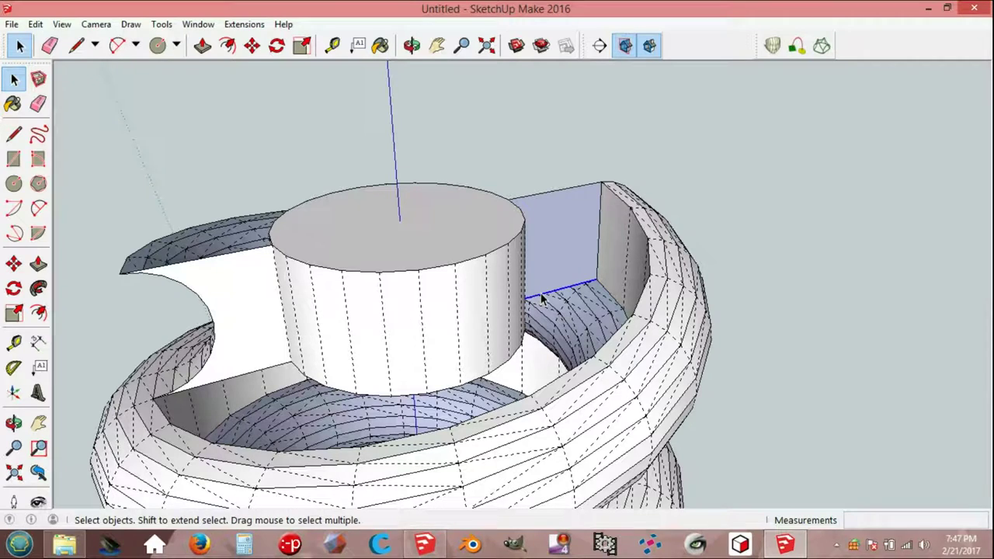
{"action": "key", "text": "Delete"}
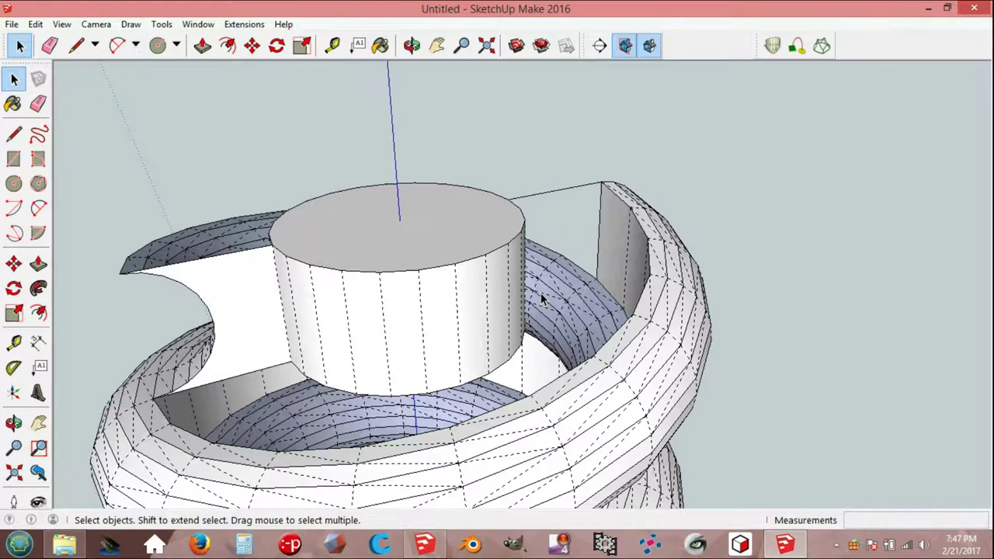
{"action": "mouse_move", "coordinate": [459, 340]}
{"action": "middle_mouse_down"}
{"action": "mouse_move", "coordinate": [450, 317]}
{"action": "mouse_move", "coordinate": [273, 329]}
{"action": "middle_mouse_up"}
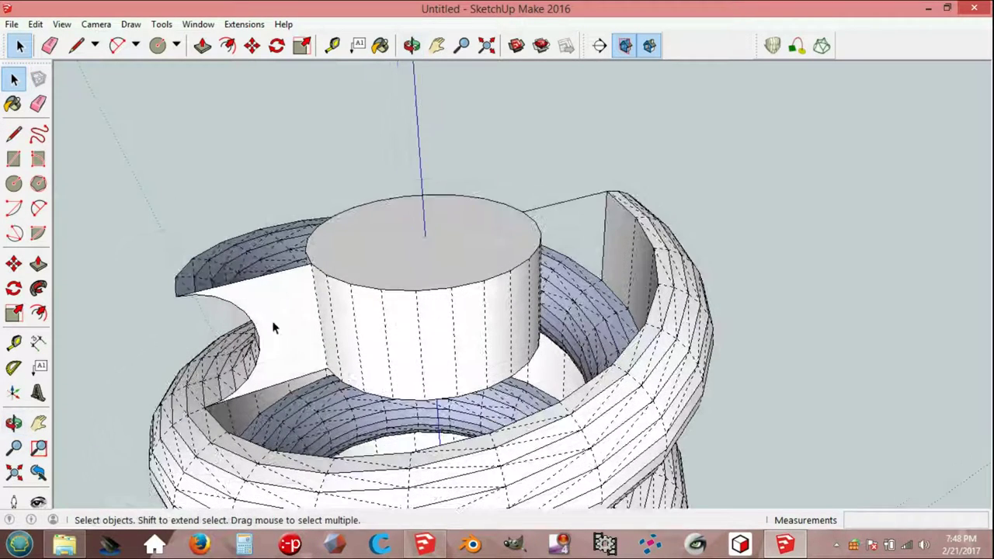
- Draw a 150 mm line on the central cylinder
{"action": "key", "text": "l"}
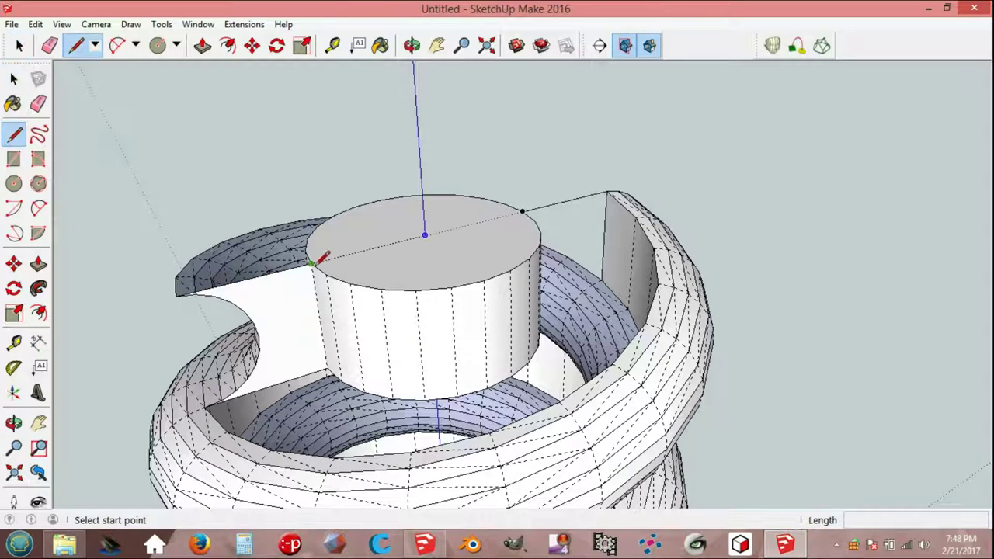
{"action": "left_click", "coordinate": [311, 263]}
{"action": "left_click", "coordinate": [327, 367]}
{"action": "key", "text": "space"}
{"action": "middle_click_drag", "start_coordinate": [342, 342], "coordinate": [346, 334]}
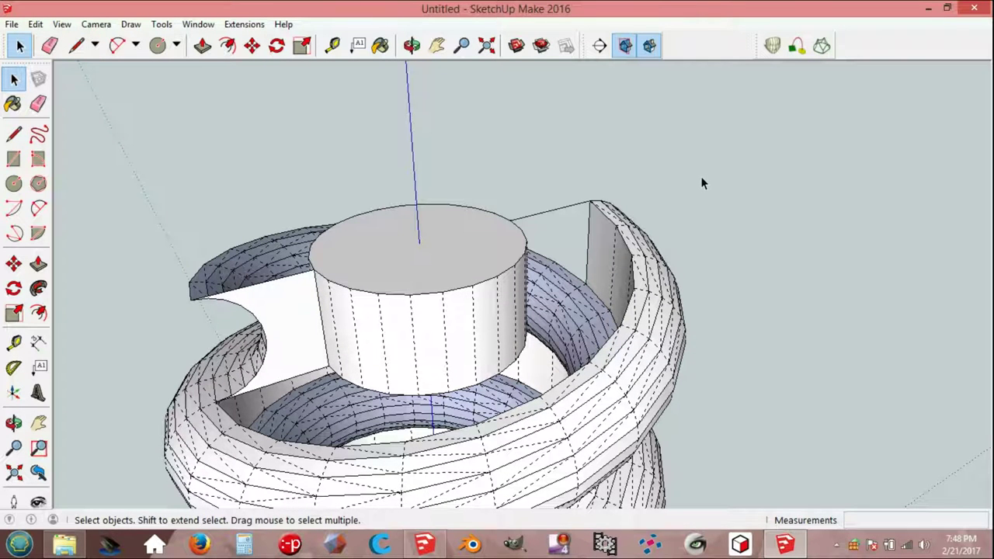
- Loft a Curviloft skin from the cut-end arc to the cylinder's top edge and the spiral's inner top edge
{"action": "left_click", "coordinate": [822, 46]}
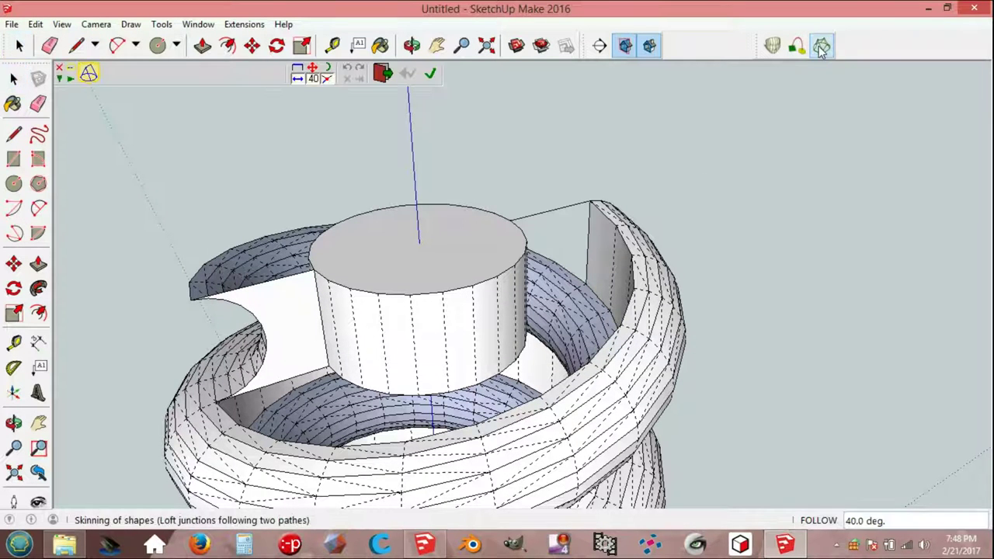
{"action": "left_click", "coordinate": [302, 330]}
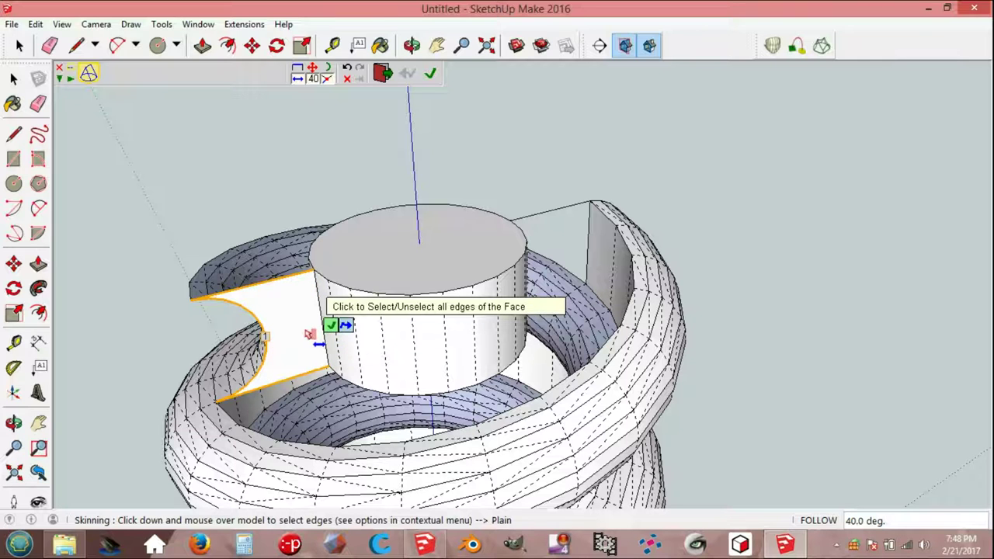
{"action": "left_click", "coordinate": [329, 337]}
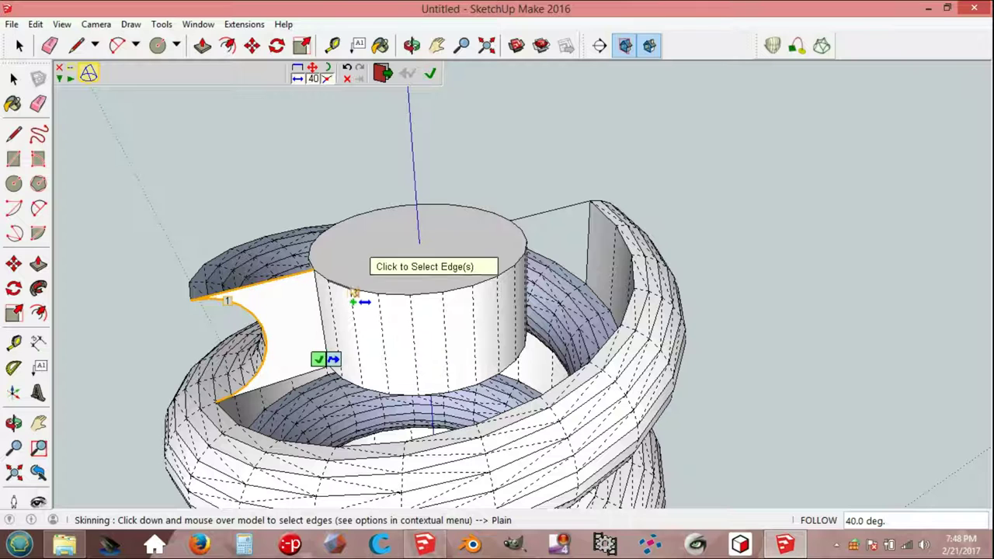
{"action": "left_click_drag", "start_coordinate": [377, 294], "coordinate": [564, 214]}
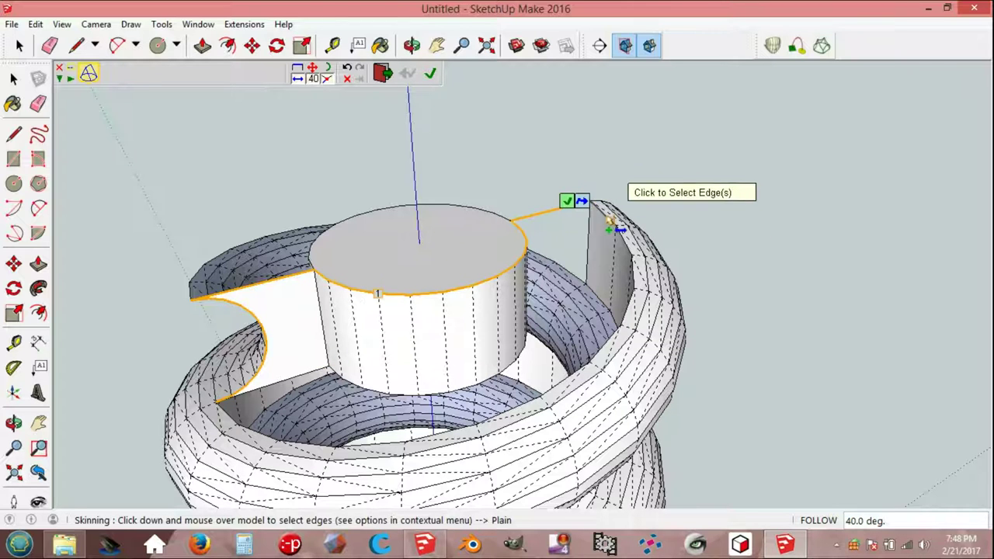
{"action": "left_click_drag", "start_coordinate": [582, 262], "coordinate": [381, 344]}
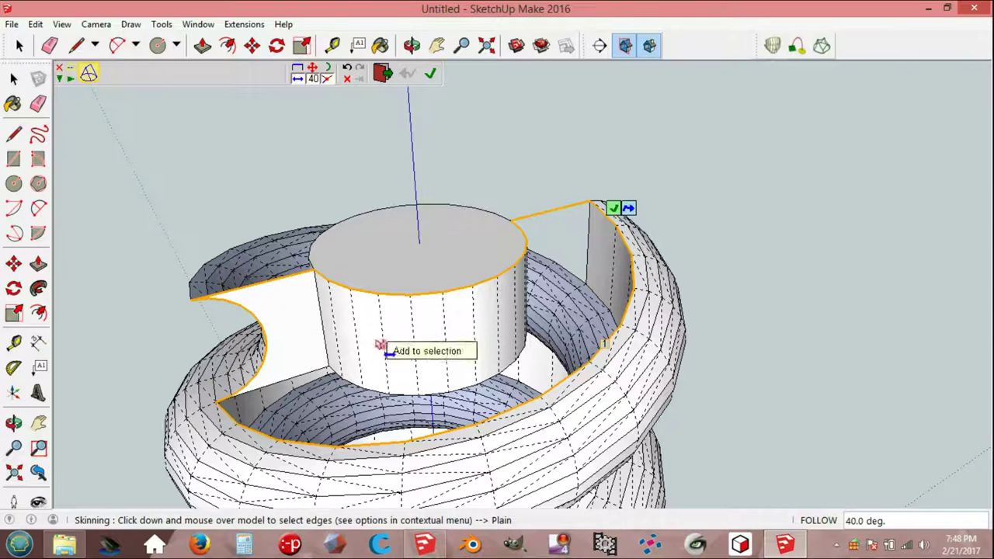
{"action": "left_click", "coordinate": [613, 208]}
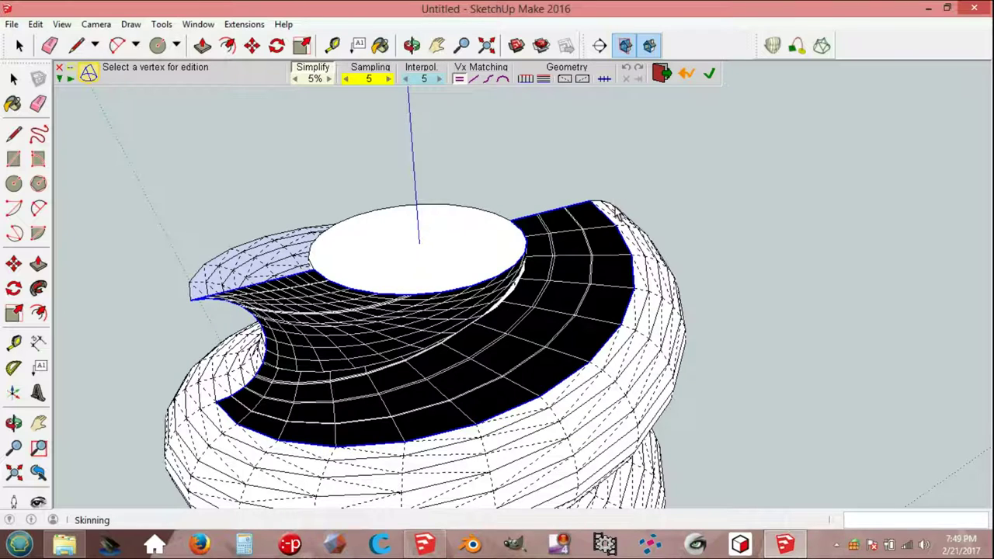
{"action": "left_click", "coordinate": [645, 174]}
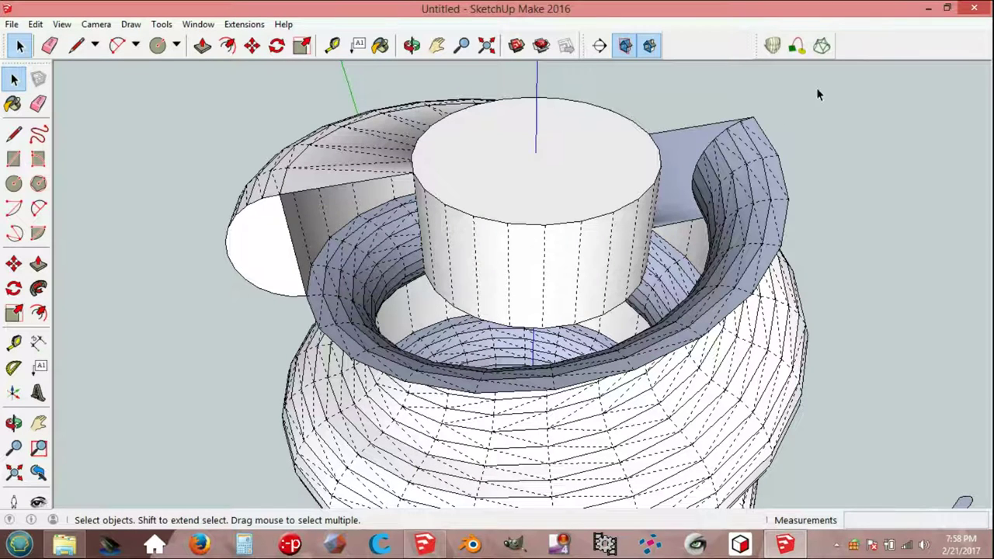
- Loft a second Curviloft skin from the semicircle arc over the cylinder's top circle to the ribbon edges
{"action": "left_click", "coordinate": [821, 46]}
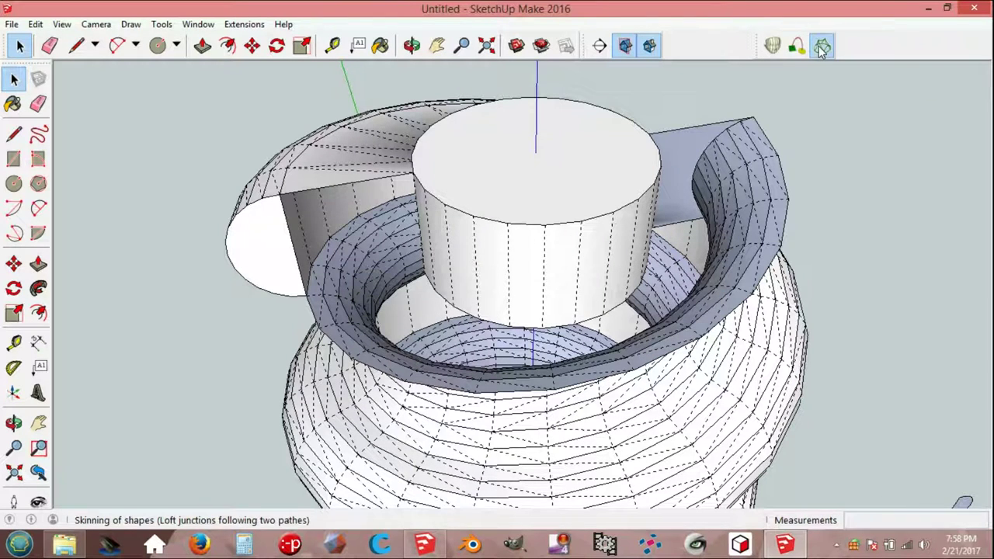
{"action": "left_click", "coordinate": [267, 242]}
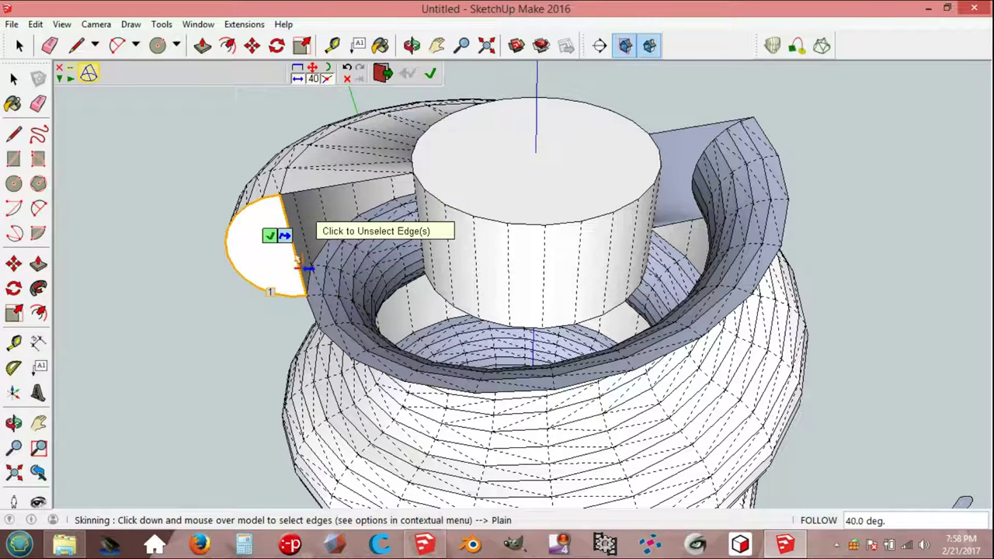
{"action": "left_click", "coordinate": [298, 265]}
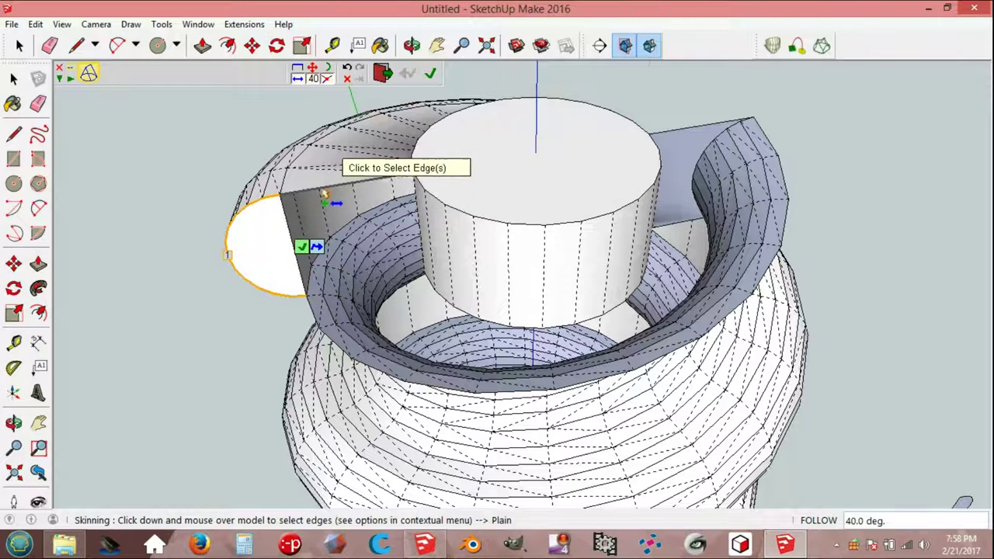
{"action": "left_click", "coordinate": [431, 192]}
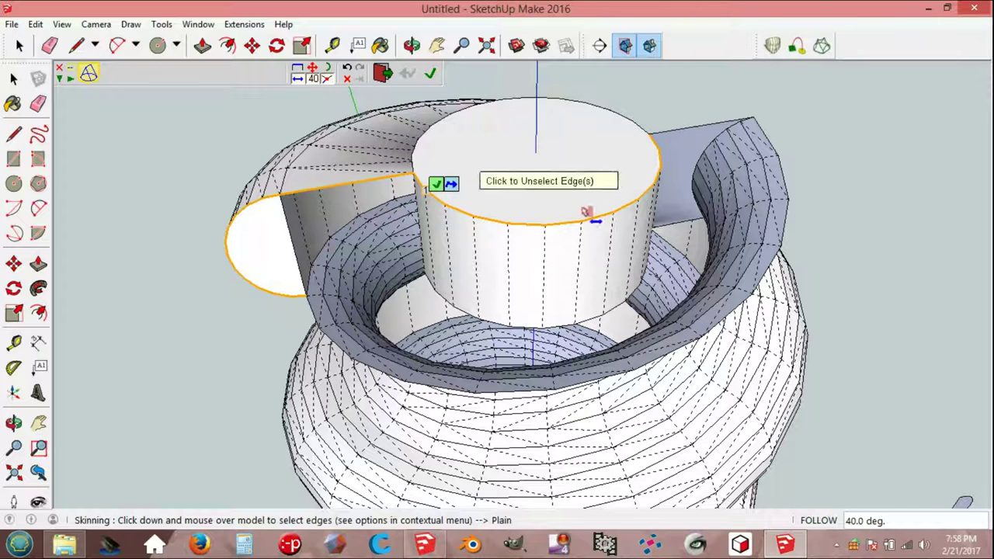
{"action": "left_click", "coordinate": [784, 178]}
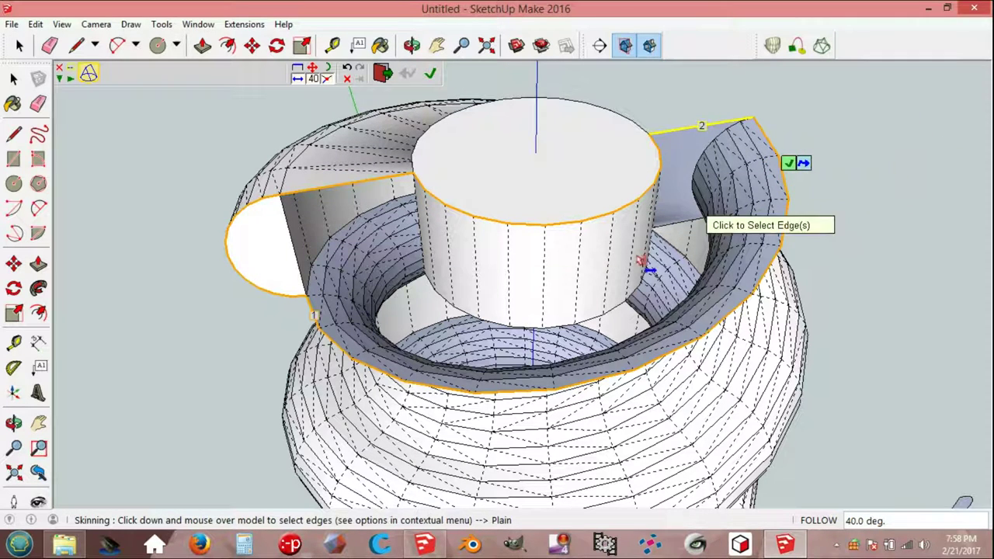
{"action": "left_click", "coordinate": [790, 163]}
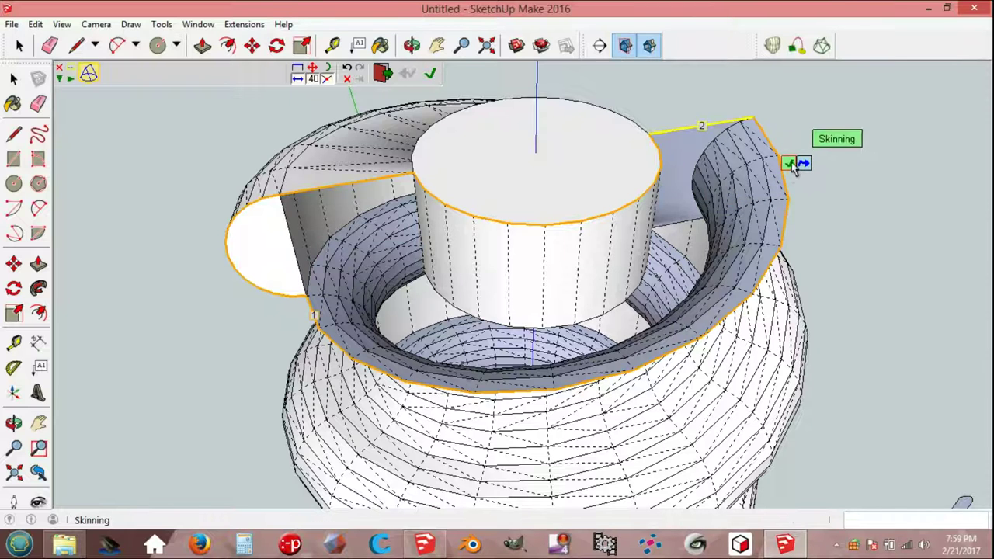
{"action": "left_click", "coordinate": [813, 172]}
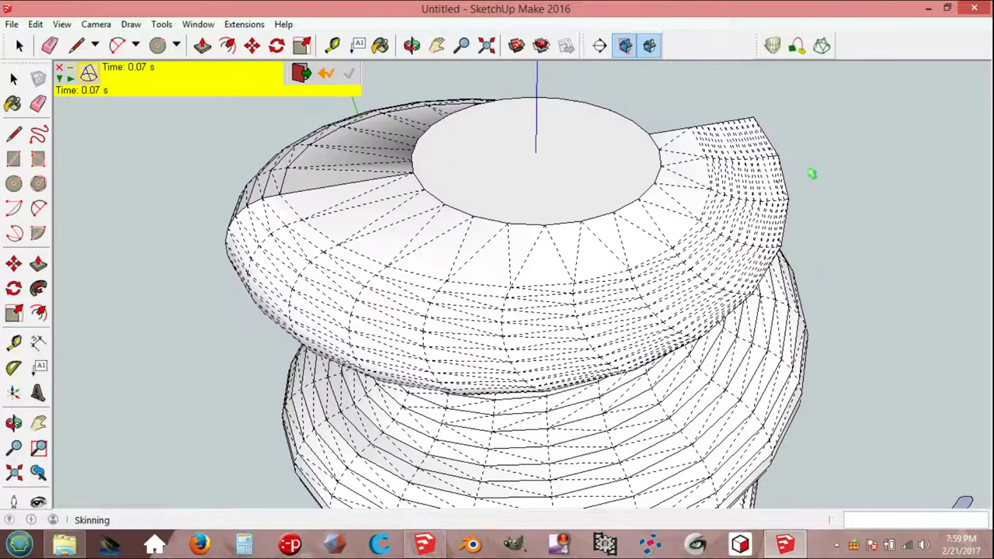
{"action": "left_click", "coordinate": [303, 81]}
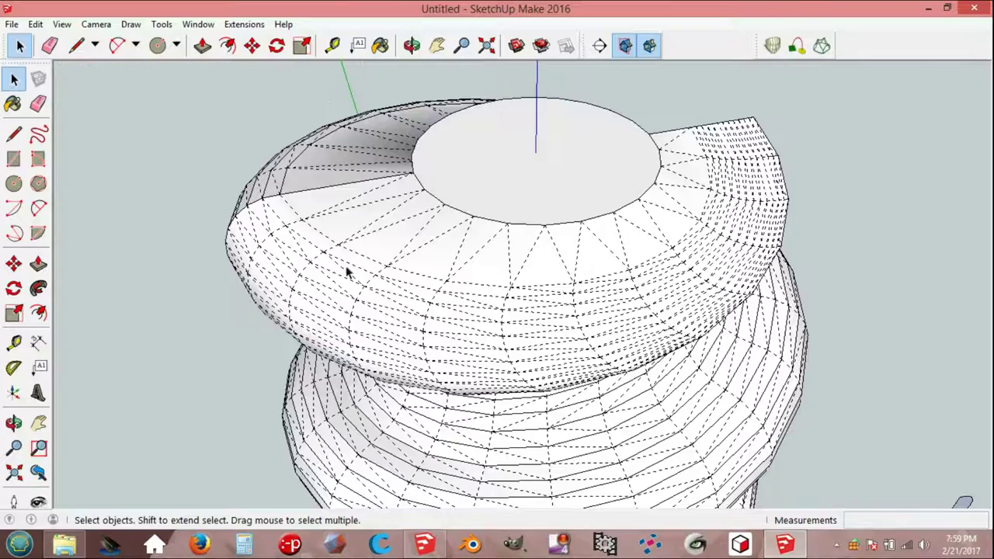
{"action": "middle_click_drag", "start_coordinate": [344, 271], "coordinate": [561, 341]}
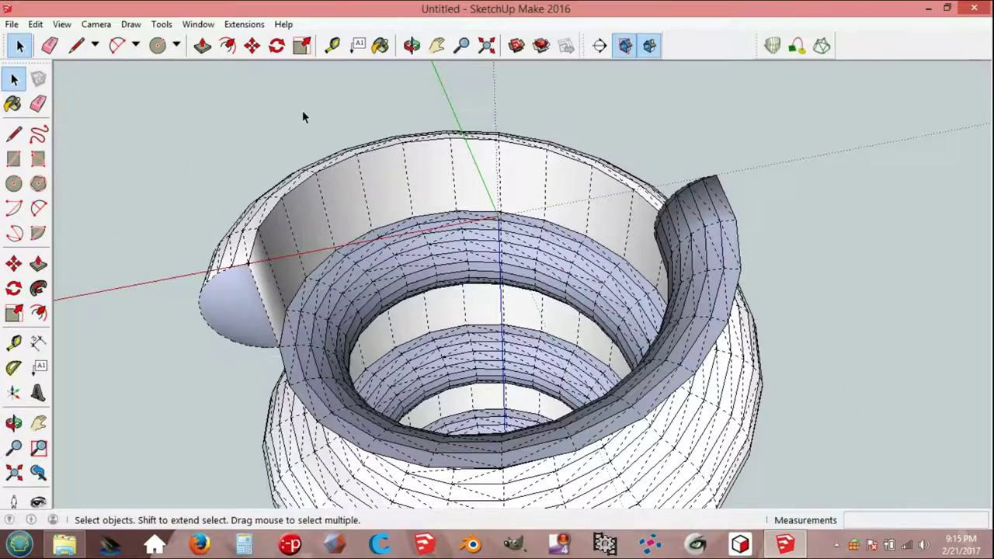
- Draw a circle of radius 150 centred at the origin
{"action": "key", "text": "c"}
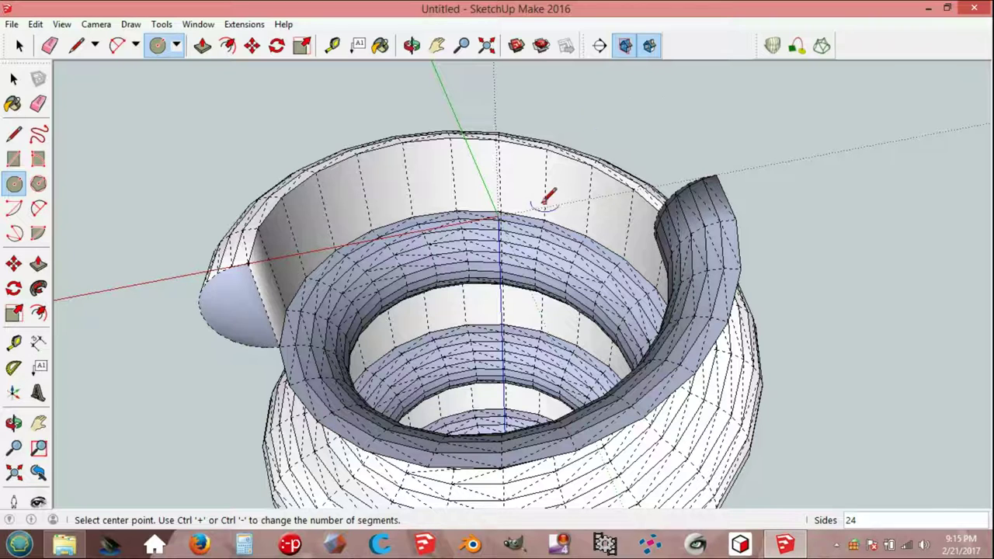
{"action": "left_click", "coordinate": [498, 211]}
{"action": "type", "text": "150"}
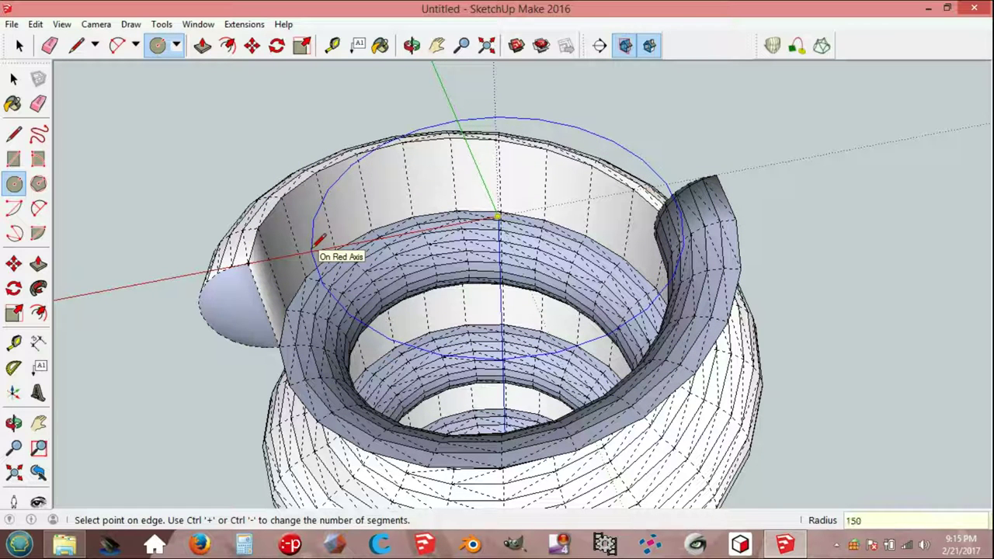
{"action": "key", "text": "Return"}
{"action": "key", "text": "space"}
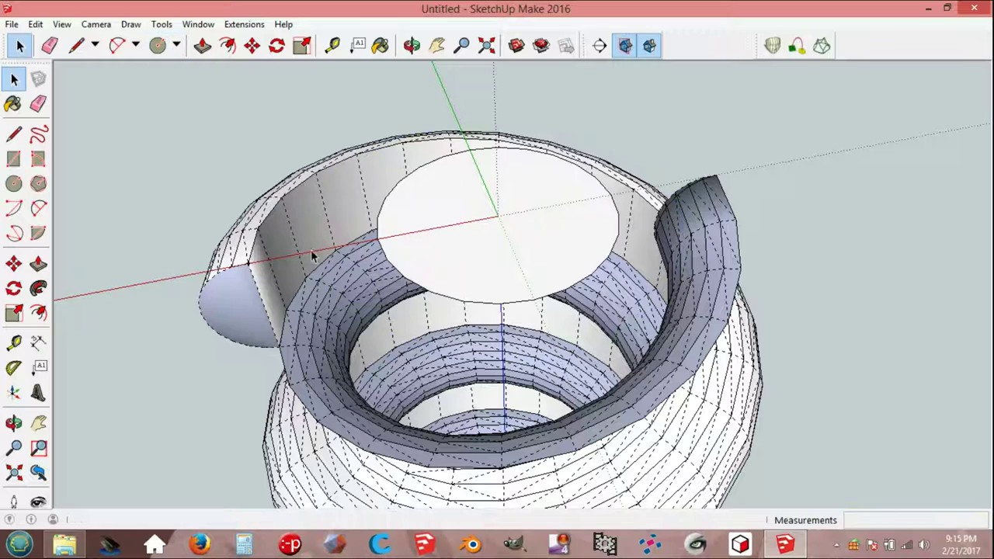
{"action": "left_click", "coordinate": [432, 271]}
- Push/pull the circle face 150 mm into a cylinder
{"action": "middle_click_drag", "start_coordinate": [432, 271], "coordinate": [448, 225]}
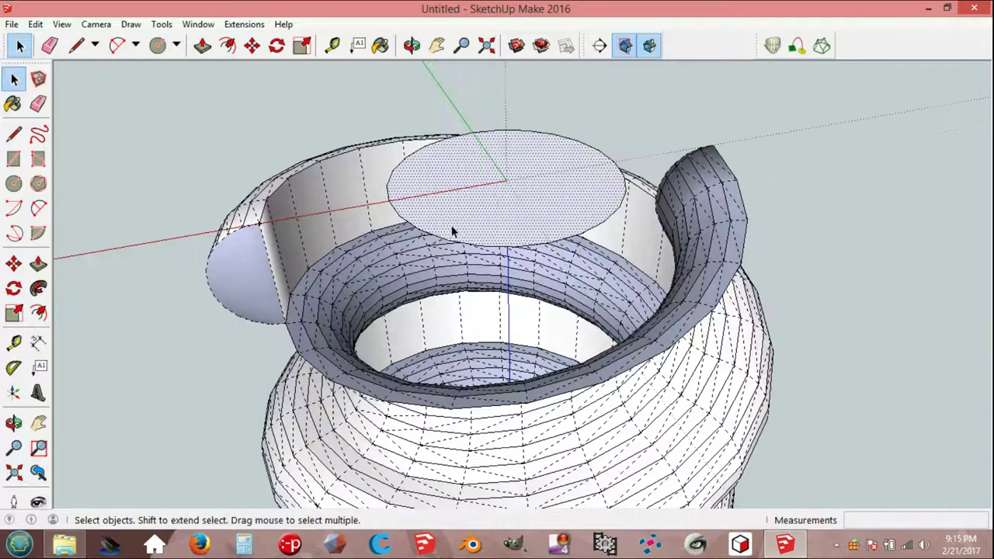
{"action": "key", "text": "p"}
{"action": "left_click_drag", "start_coordinate": [450, 216], "coordinate": [285, 330]}
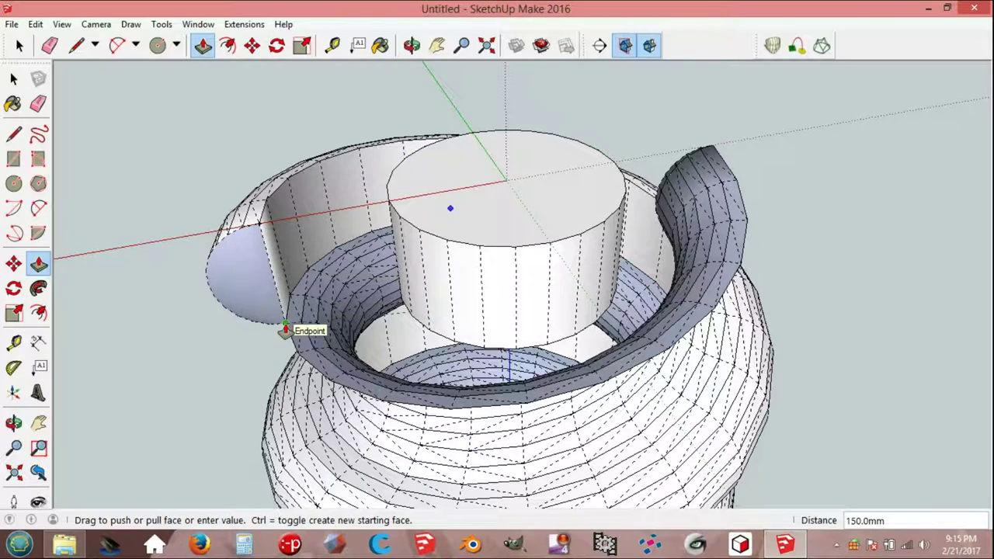
{"action": "left_click", "coordinate": [285, 330]}
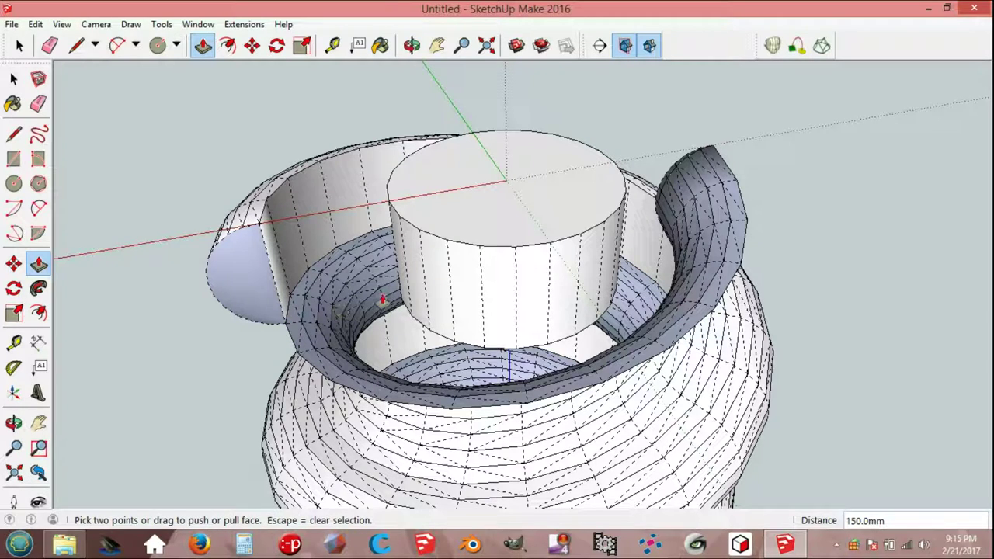
{"action": "key", "text": "space"}
{"action": "middle_click_drag", "start_coordinate": [381, 300], "coordinate": [322, 304]}
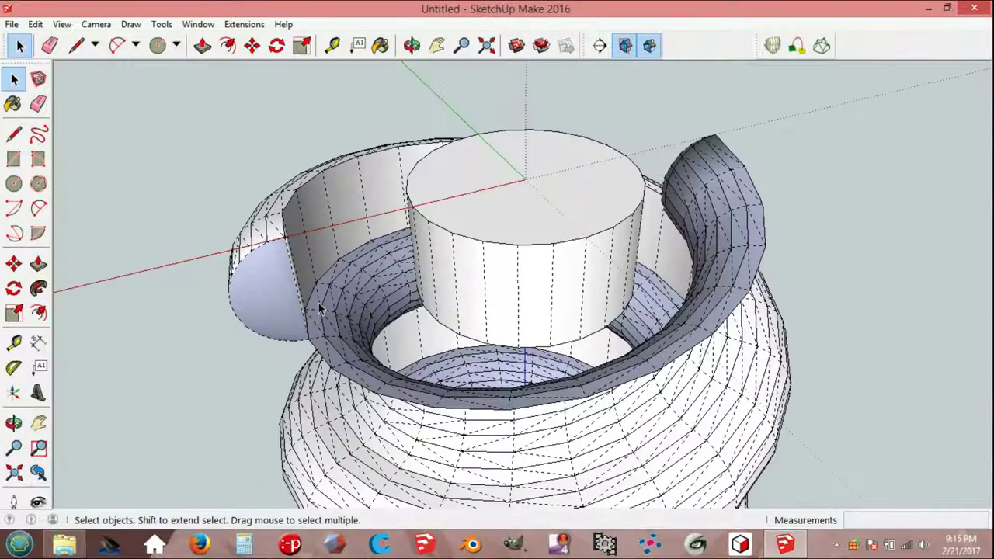
- Draw two edges from the sphere's edge to the cylinder's edge, forming a rectangular face
{"action": "scroll", "coordinate": [317, 305], "scroll_direction": "up", "scroll_amount": 2}
{"action": "key", "text": "l"}
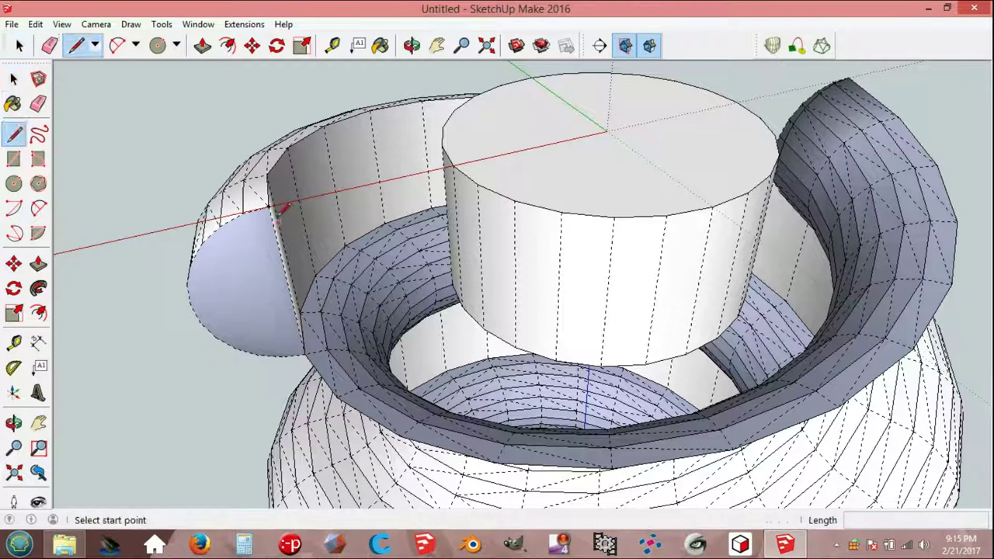
{"action": "left_click", "coordinate": [268, 207]}
{"action": "left_click", "coordinate": [452, 165]}
{"action": "key", "text": "Escape"}
{"action": "left_click", "coordinate": [304, 353]}
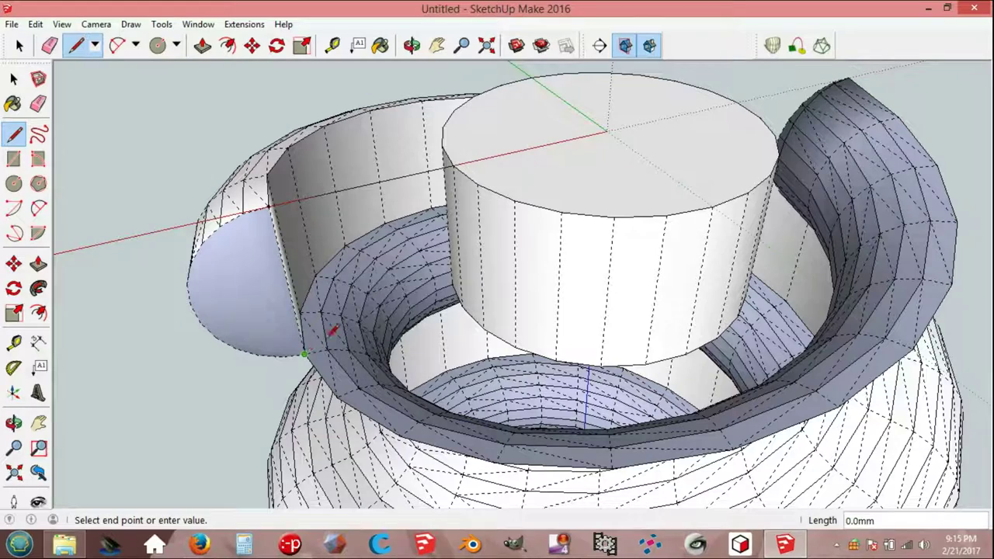
{"action": "left_click", "coordinate": [462, 305]}
{"action": "key", "text": "space"}
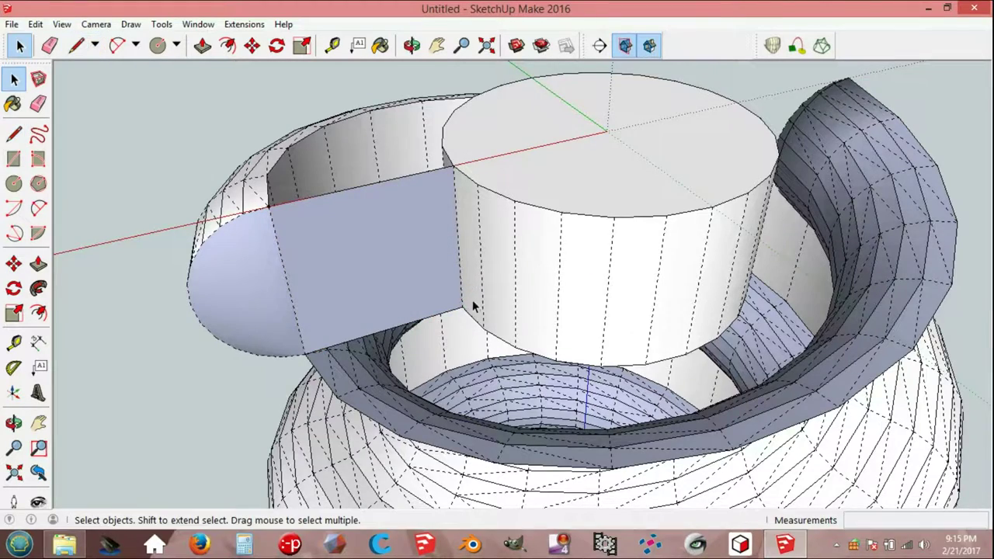
{"action": "scroll", "coordinate": [472, 299], "scroll_direction": "down", "scroll_amount": 2}
{"action": "mouse_move", "coordinate": [478, 303]}
{"action": "middle_mouse_down"}
{"action": "mouse_move", "coordinate": [535, 313]}
{"action": "mouse_move", "coordinate": [483, 322]}
{"action": "middle_mouse_up"}
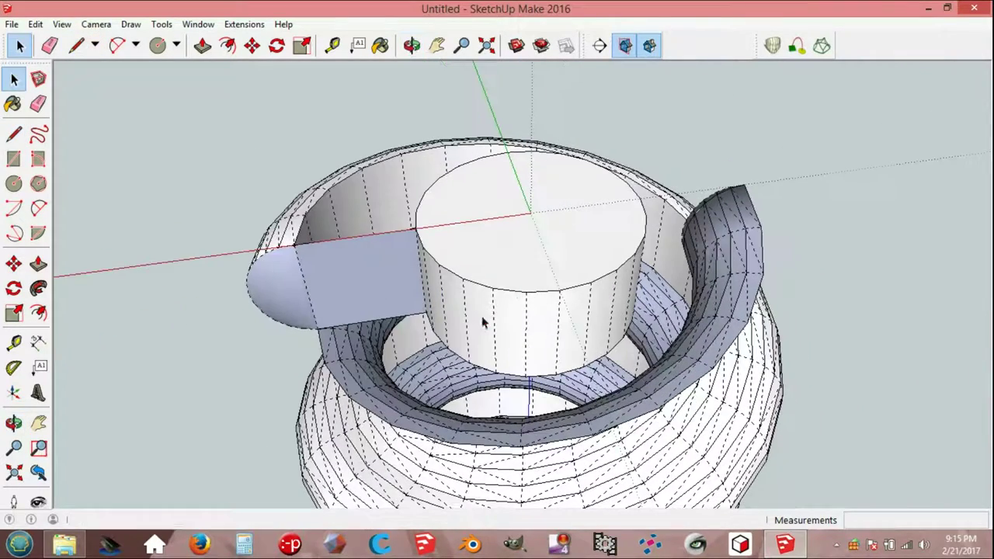
- Delete the flat rectangular end face, leaving the shell's end open
{"action": "key", "text": "l"}
{"action": "left_click", "coordinate": [744, 184]}
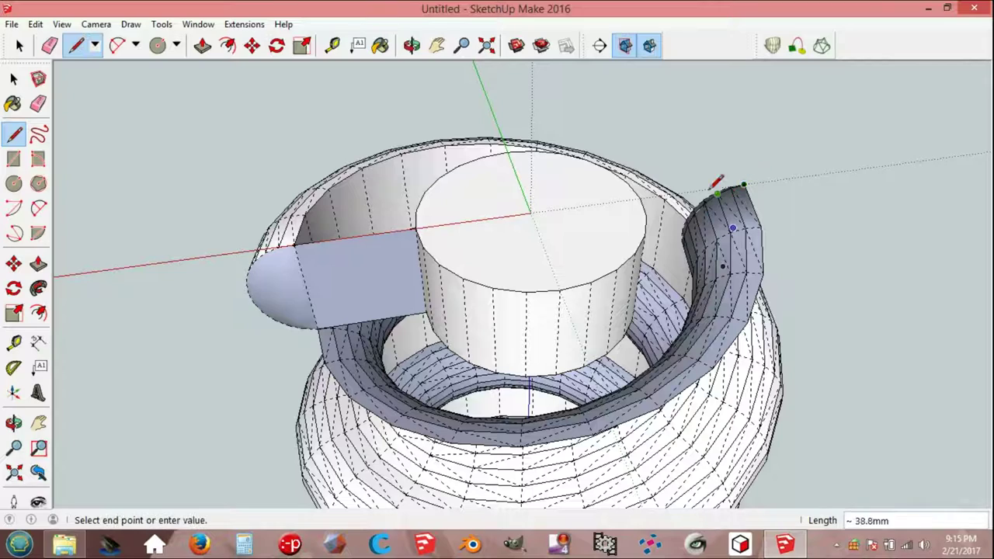
{"action": "key", "text": "Escape"}
{"action": "key", "text": "space"}
{"action": "middle_click_drag", "start_coordinate": [406, 300], "coordinate": [468, 295]}
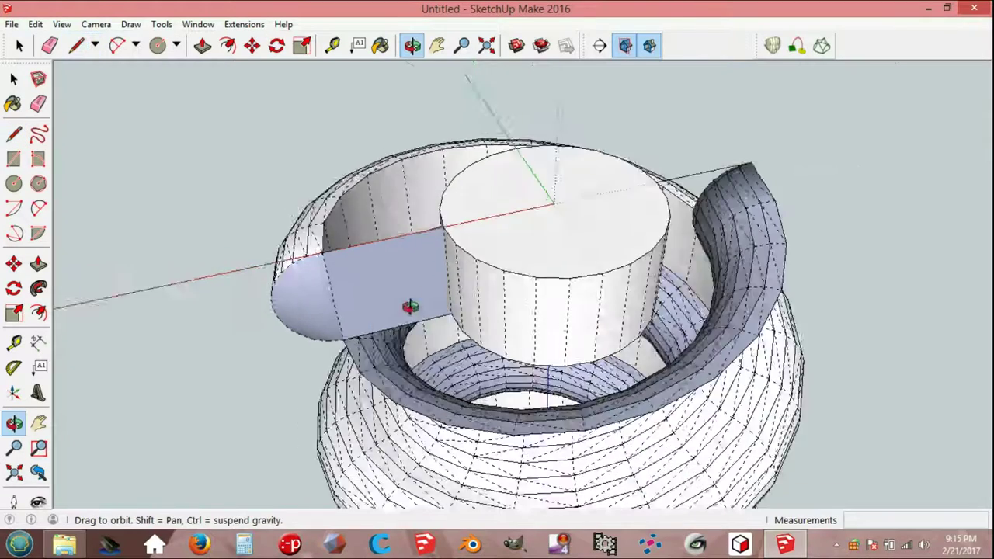
{"action": "scroll", "coordinate": [454, 299], "scroll_direction": "up", "scroll_amount": 2}
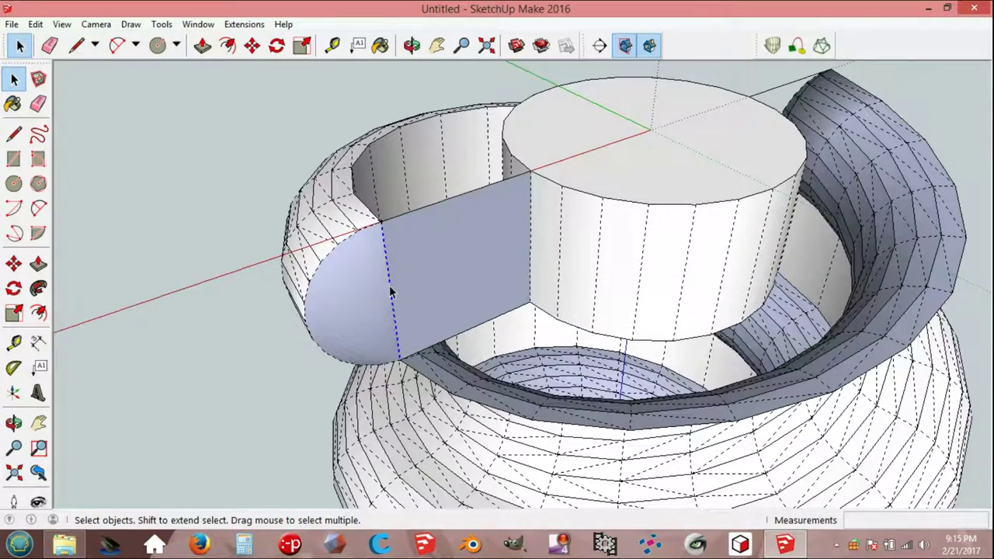
{"action": "key", "text": "Delete"}
{"action": "middle_click_drag", "start_coordinate": [391, 291], "coordinate": [339, 283]}
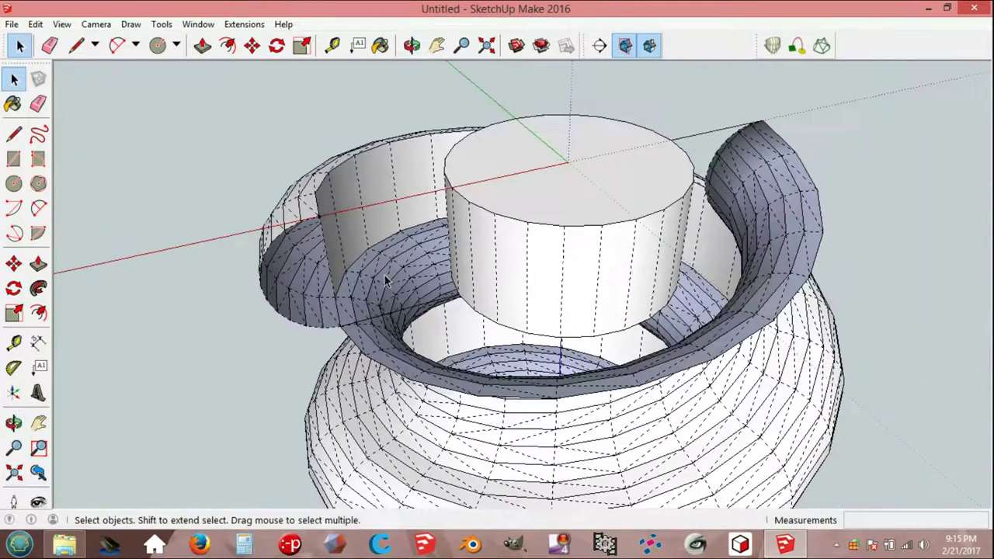
- Loft a Curviloft skin through the cylinder's top circle, the shell's top, outer and end edges, and the rim
{"action": "left_click", "coordinate": [821, 45]}
{"action": "left_click", "coordinate": [673, 211]}
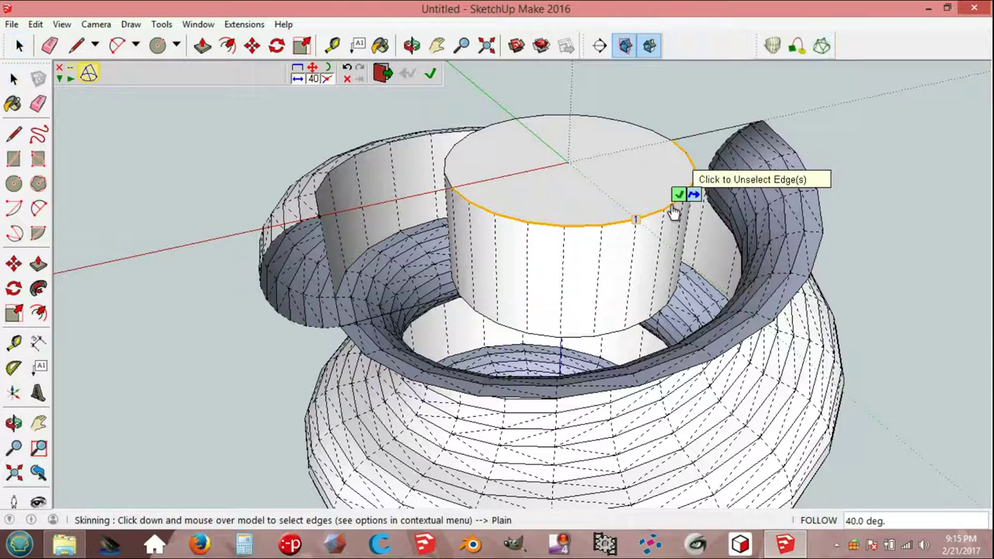
{"action": "left_click", "coordinate": [719, 134]}
{"action": "left_click", "coordinate": [795, 158]}
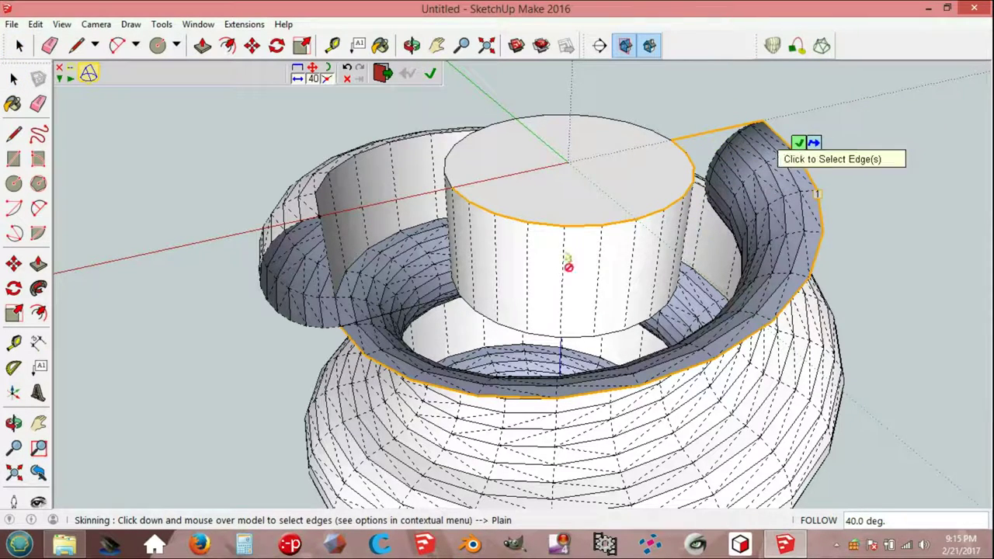
{"action": "scroll", "coordinate": [371, 287], "scroll_direction": "up", "scroll_amount": 3}
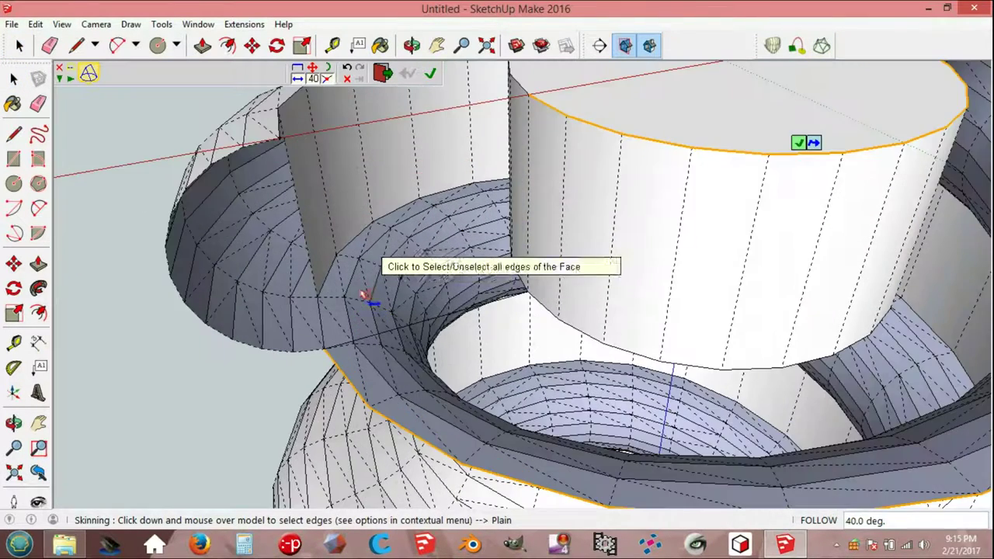
{"action": "left_click", "coordinate": [361, 126]}
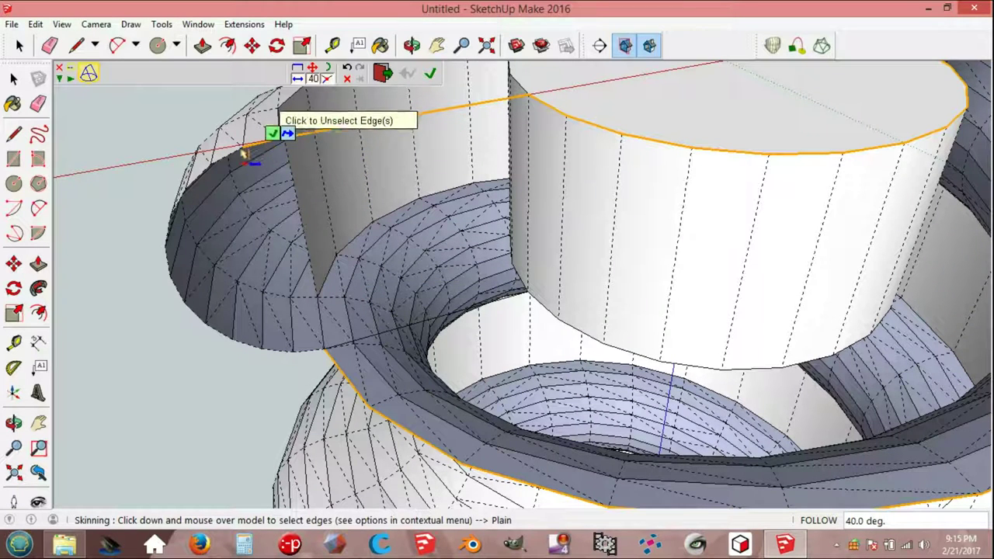
{"action": "left_click", "coordinate": [258, 348]}
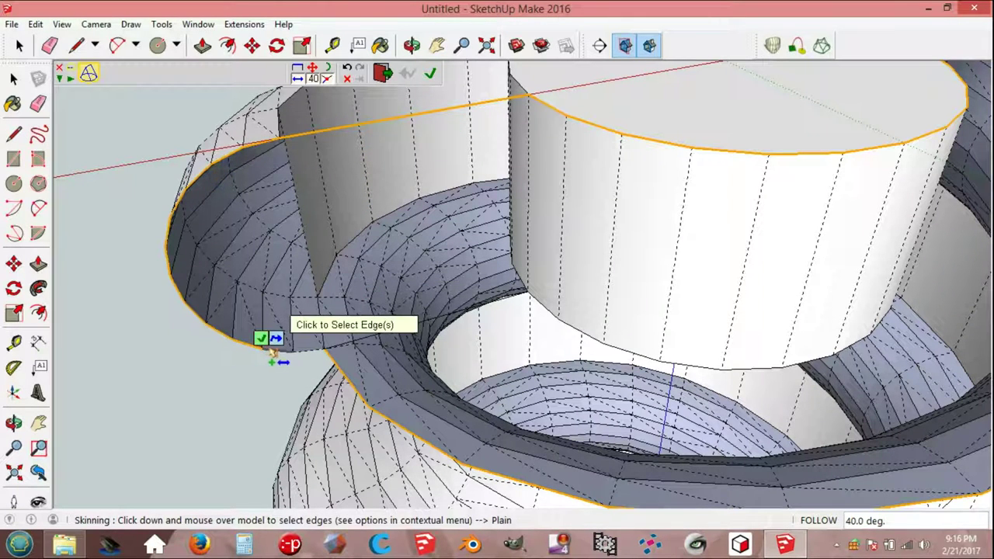
{"action": "scroll", "coordinate": [425, 343], "scroll_direction": "down", "scroll_amount": 1}
{"action": "mouse_move", "coordinate": [426, 343]}
{"action": "middle_mouse_down"}
{"action": "mouse_move", "coordinate": [550, 316]}
{"action": "mouse_move", "coordinate": [612, 238]}
{"action": "middle_mouse_up"}
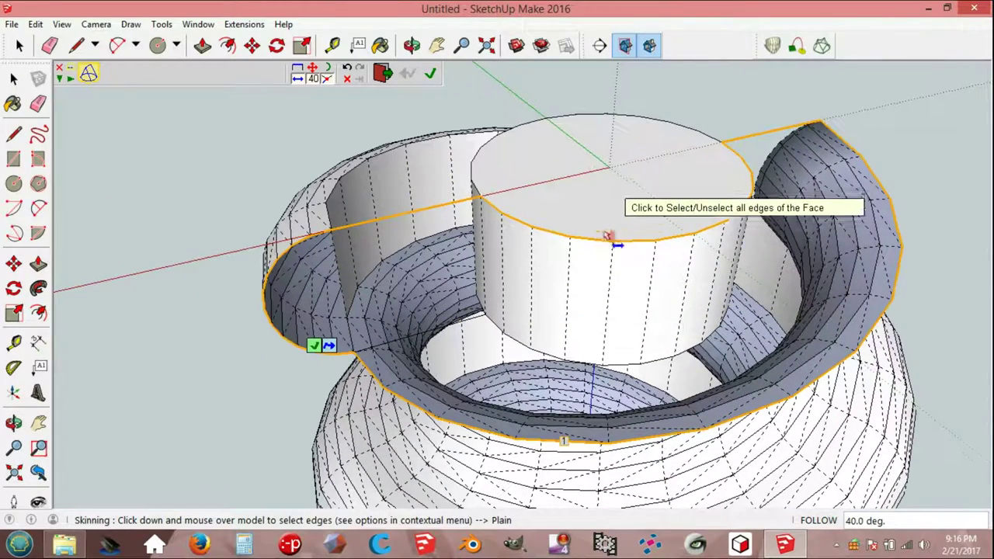
{"action": "left_click", "coordinate": [314, 345]}
{"action": "key", "text": "Return"}
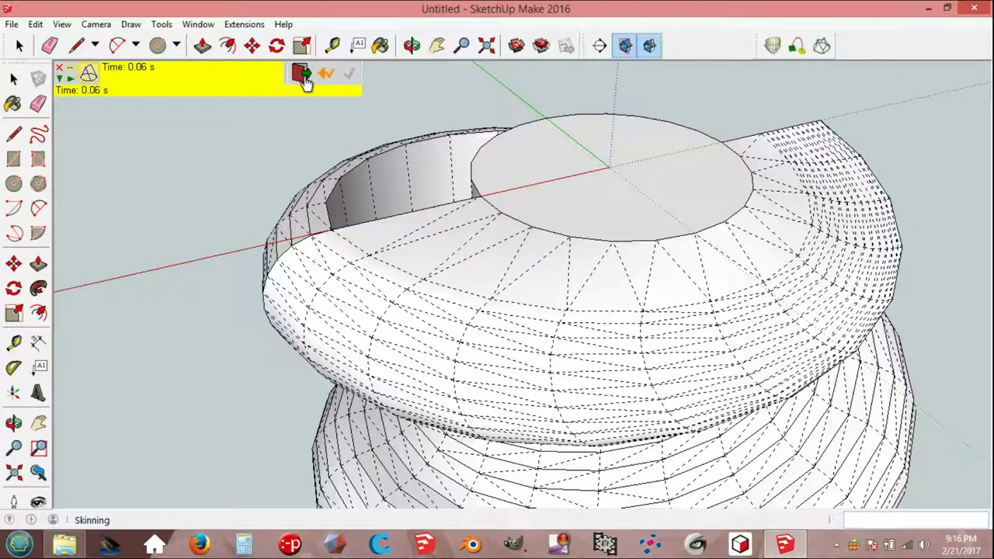
{"action": "left_click", "coordinate": [302, 74]}
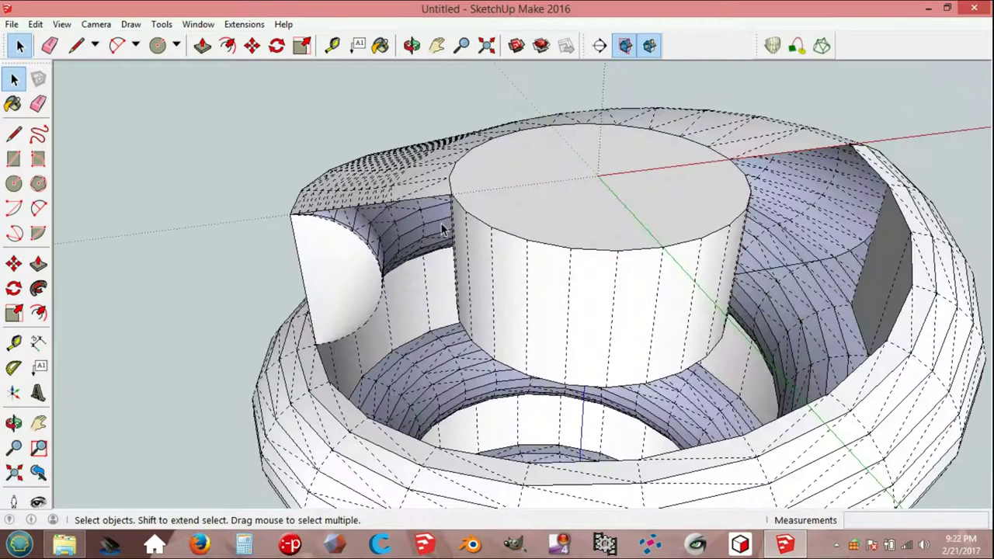
- Select the semicircular end face with its edges and make it a group
{"action": "left_click", "coordinate": [349, 284]}
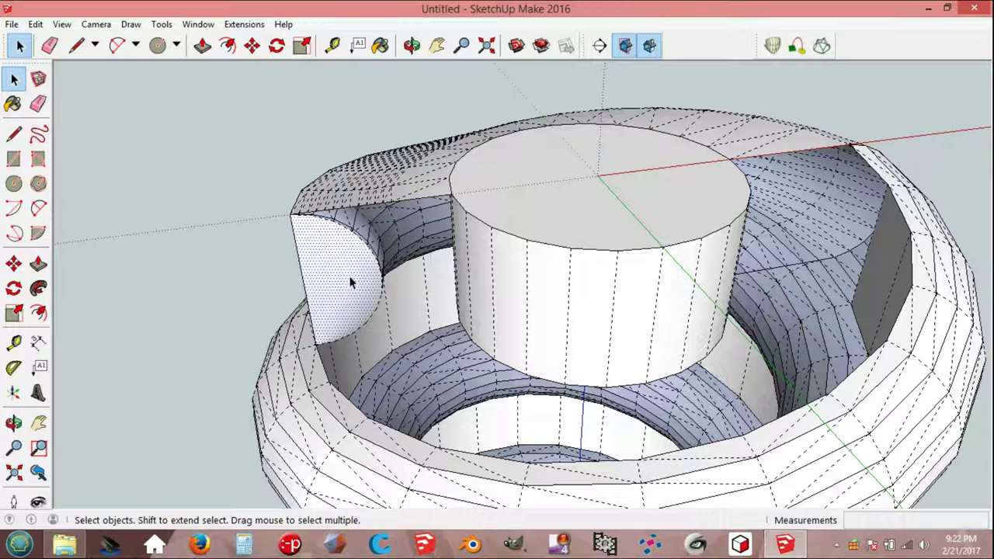
{"action": "key", "text": "Delete"}
{"action": "scroll", "coordinate": [349, 284], "scroll_direction": "up", "scroll_amount": 2}
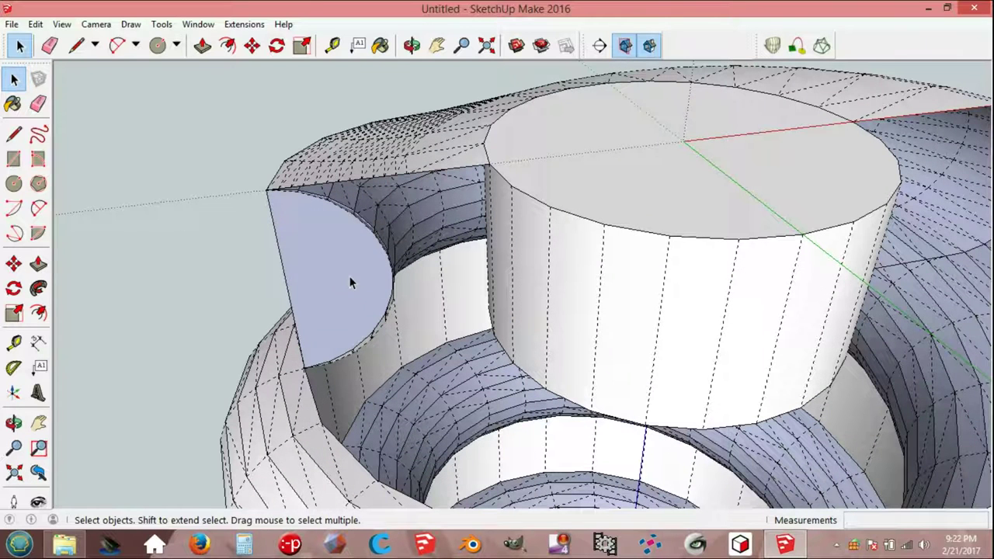
{"action": "left_click", "coordinate": [336, 284]}
{"action": "double_click", "coordinate": [336, 283]}
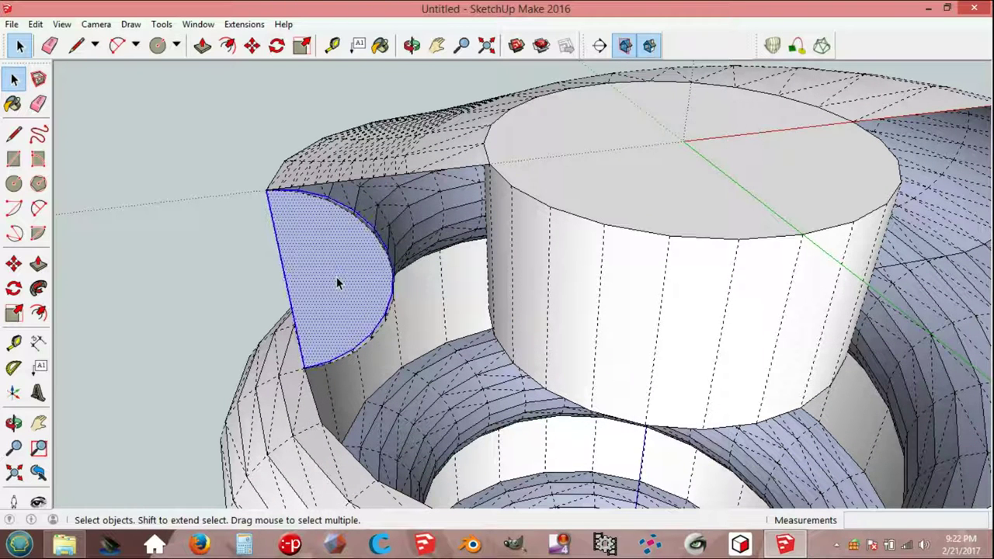
{"action": "right_click", "coordinate": [336, 284]}
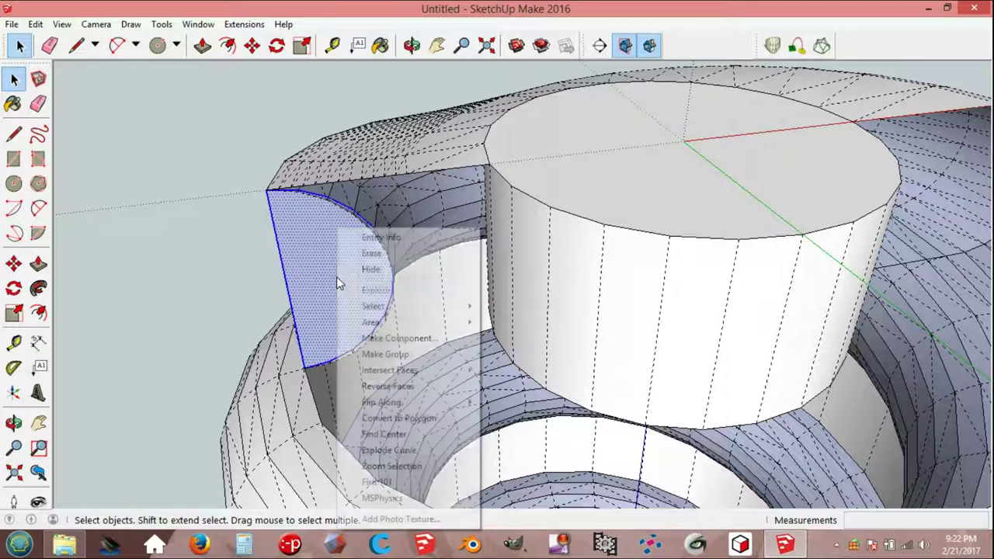
{"action": "left_click", "coordinate": [396, 356]}
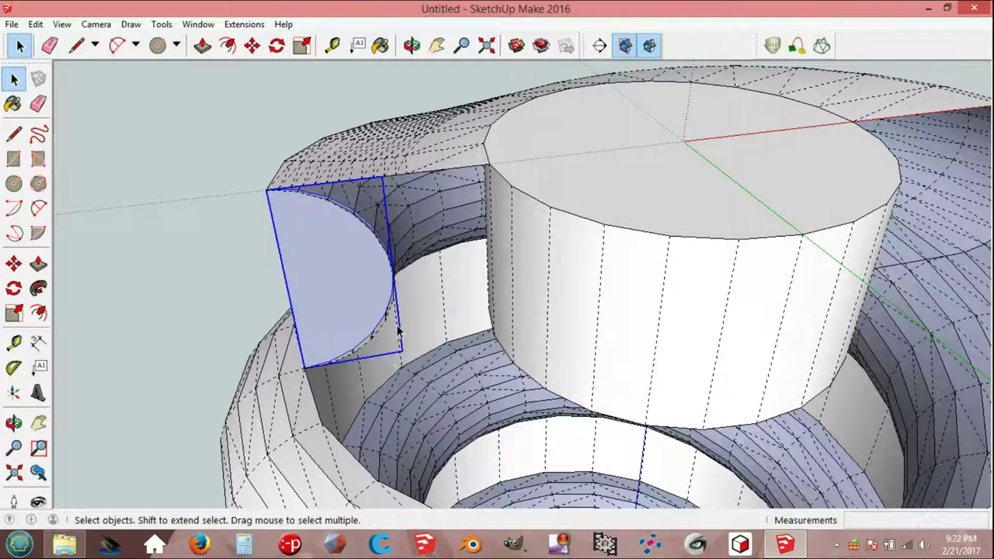
- Scale the group 1.70 times along the red axis and intersect it with the model
{"action": "key", "text": "s"}
{"action": "left_click_drag", "start_coordinate": [393, 271], "coordinate": [466, 268]}
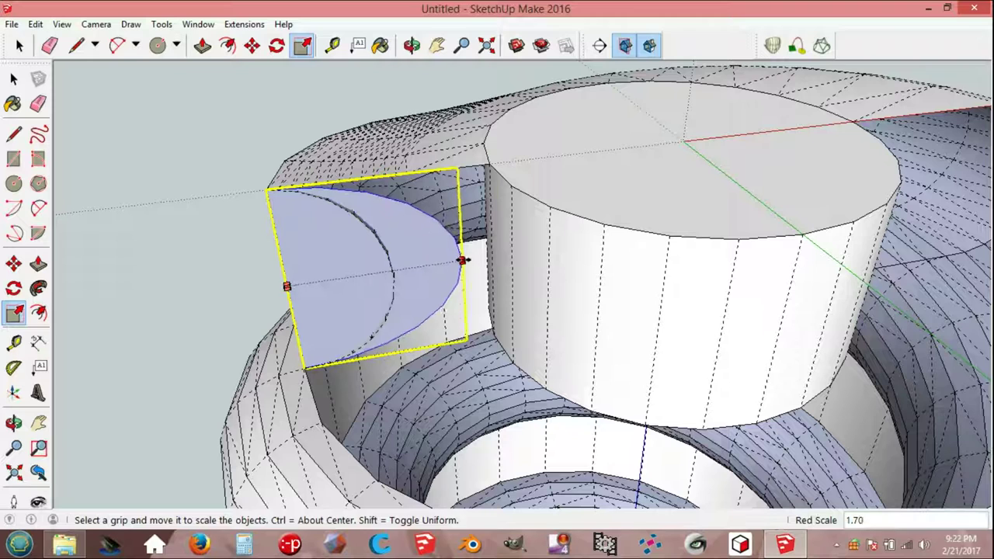
{"action": "key", "text": "space"}
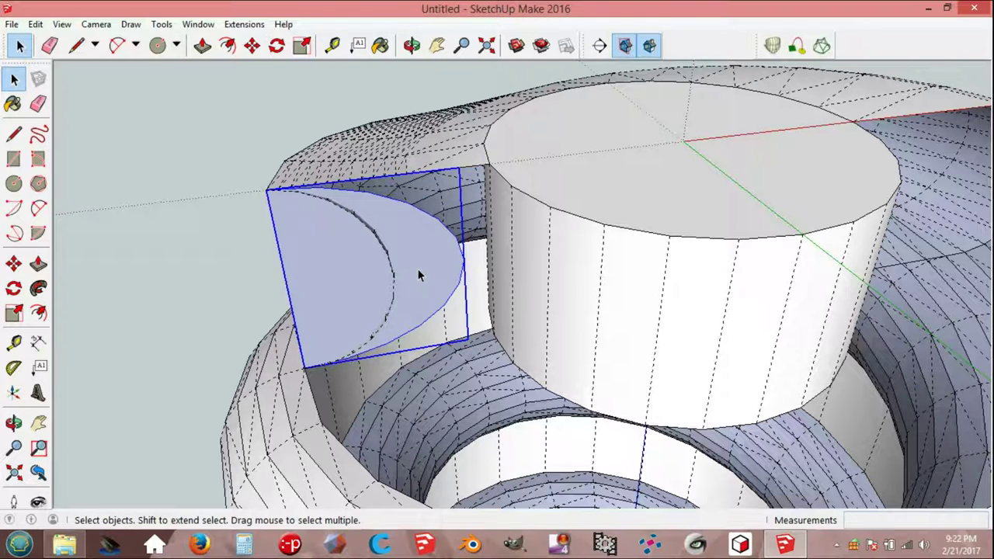
{"action": "right_click", "coordinate": [417, 276]}
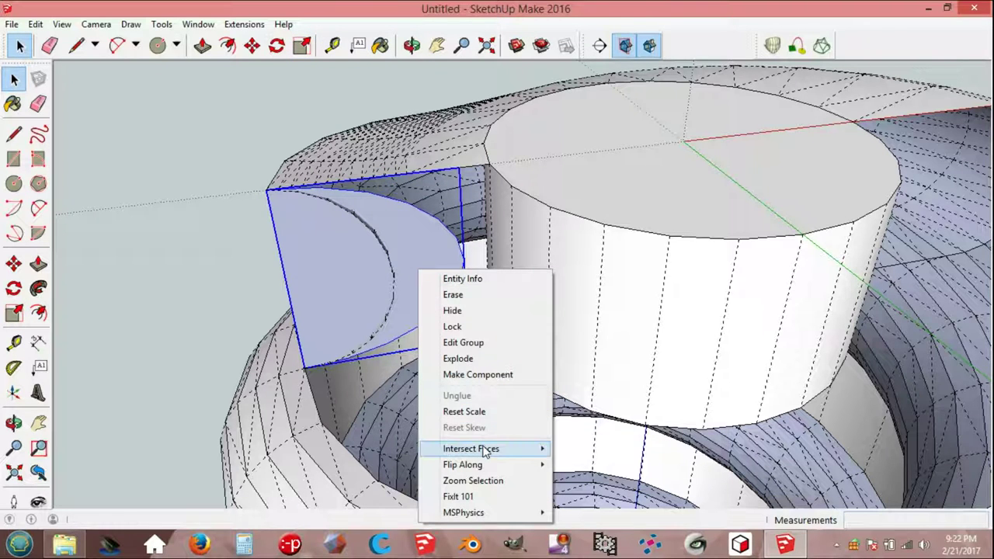
{"action": "left_click", "coordinate": [591, 449]}
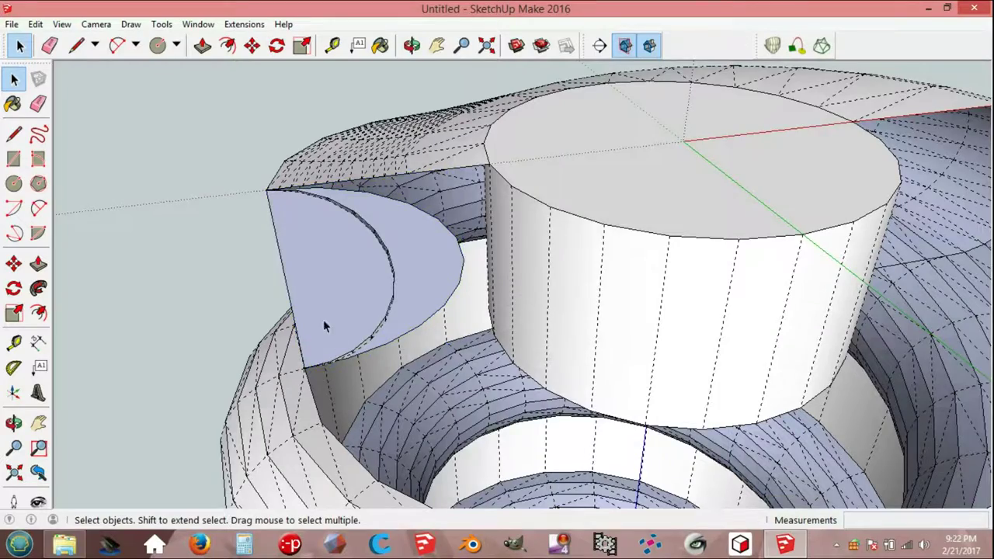
{"action": "middle_click_drag", "start_coordinate": [323, 319], "coordinate": [521, 317]}
{"action": "scroll", "coordinate": [510, 419], "scroll_direction": "up", "scroll_amount": 2}
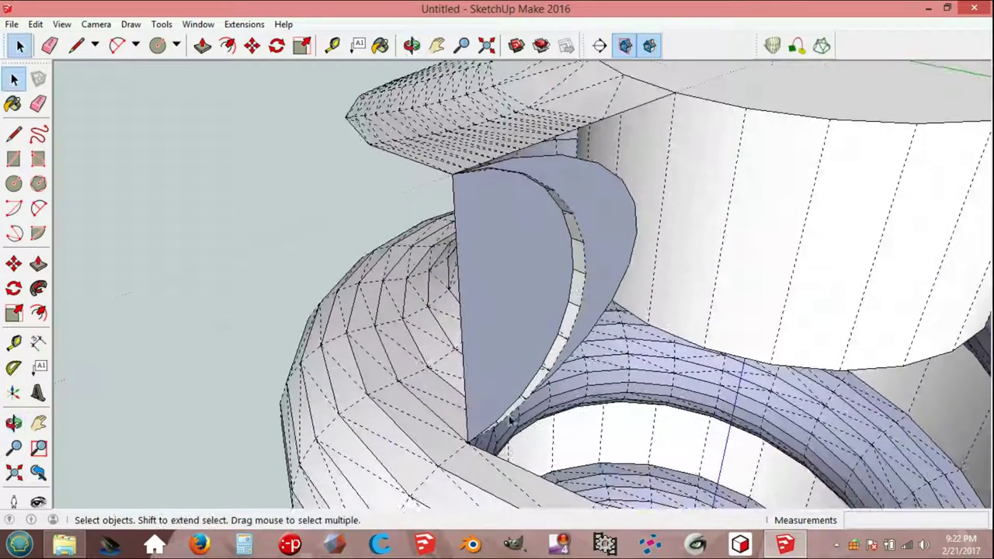
{"action": "scroll", "coordinate": [510, 417], "scroll_direction": "up", "scroll_amount": 2}
- Erase the stray edges along the grey cut piece
{"action": "key", "text": "e"}
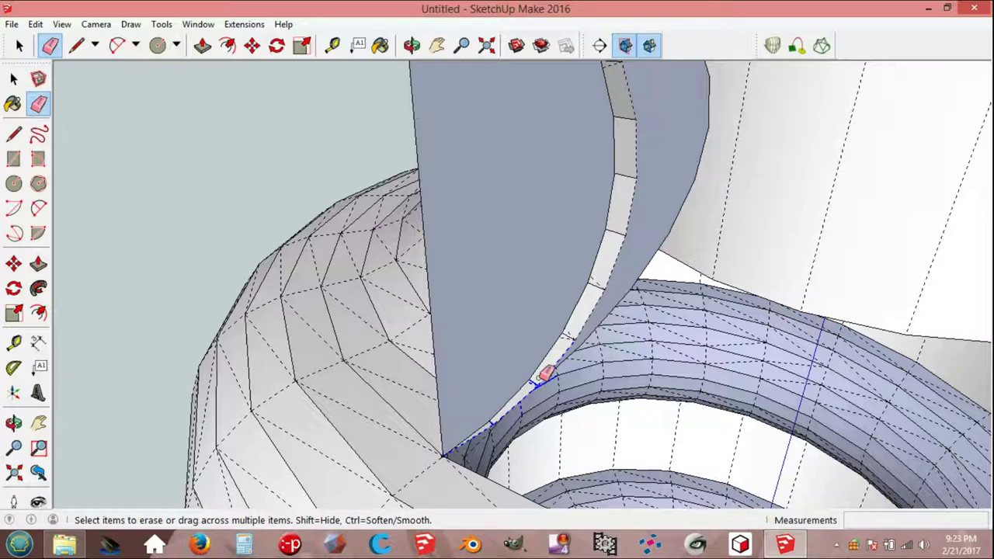
{"action": "mouse_move", "coordinate": [635, 160]}
{"action": "middle_mouse_down"}
{"action": "mouse_move", "coordinate": [652, 229]}
{"action": "mouse_move", "coordinate": [712, 162]}
{"action": "middle_mouse_up"}
{"action": "mouse_move", "coordinate": [687, 155]}
{"action": "left_mouse_down"}
{"action": "mouse_move", "coordinate": [696, 183]}
{"action": "mouse_move", "coordinate": [694, 155]}
{"action": "left_mouse_up"}
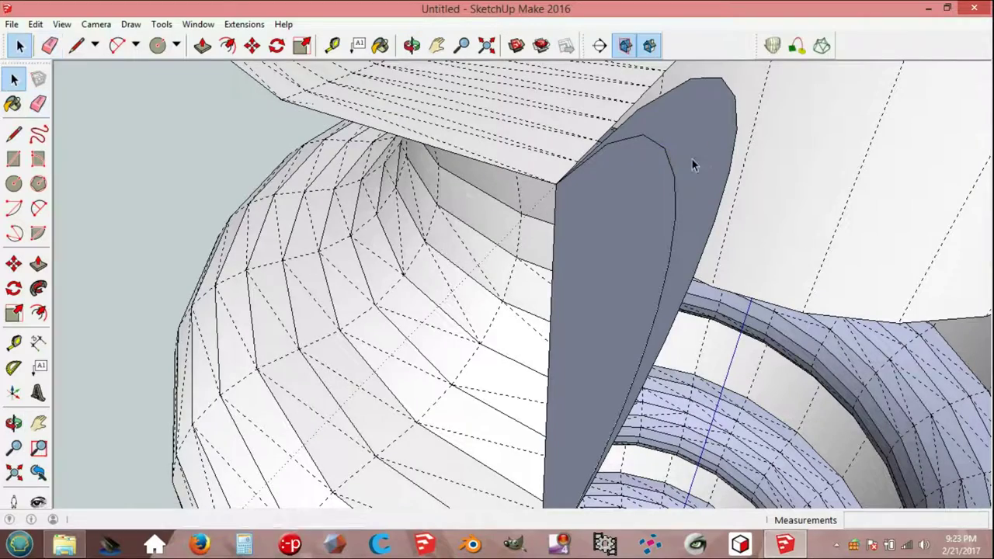
{"action": "key", "text": "space"}
{"action": "mouse_move", "coordinate": [694, 156]}
{"action": "middle_mouse_down"}
{"action": "mouse_move", "coordinate": [655, 267]}
{"action": "mouse_move", "coordinate": [432, 246]}
{"action": "mouse_move", "coordinate": [505, 205]}
{"action": "middle_mouse_up"}
- Explode the cut piece and delete its curved and straight edges, removing the half-disc cap
{"action": "left_click", "coordinate": [505, 204]}
{"action": "right_click", "coordinate": [504, 204]}
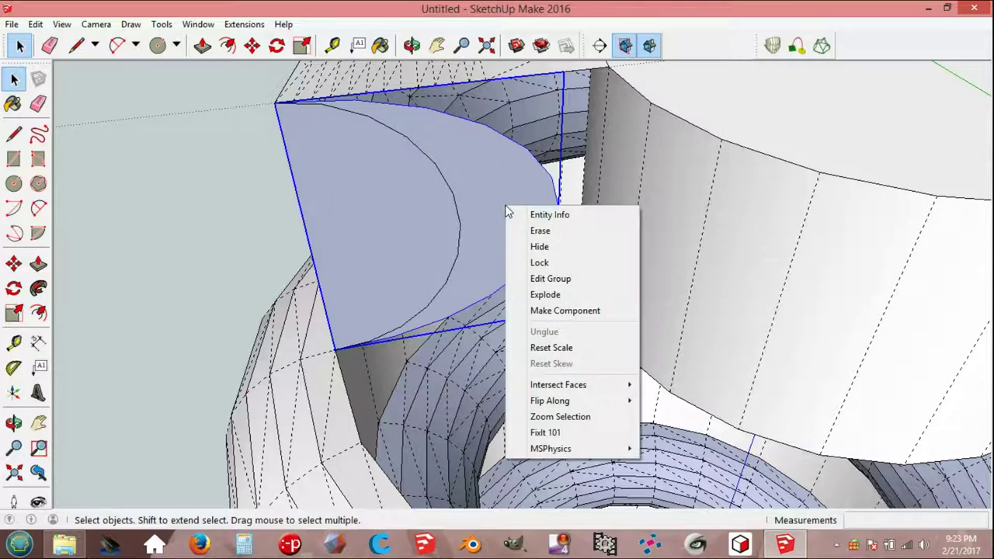
{"action": "left_click", "coordinate": [544, 293]}
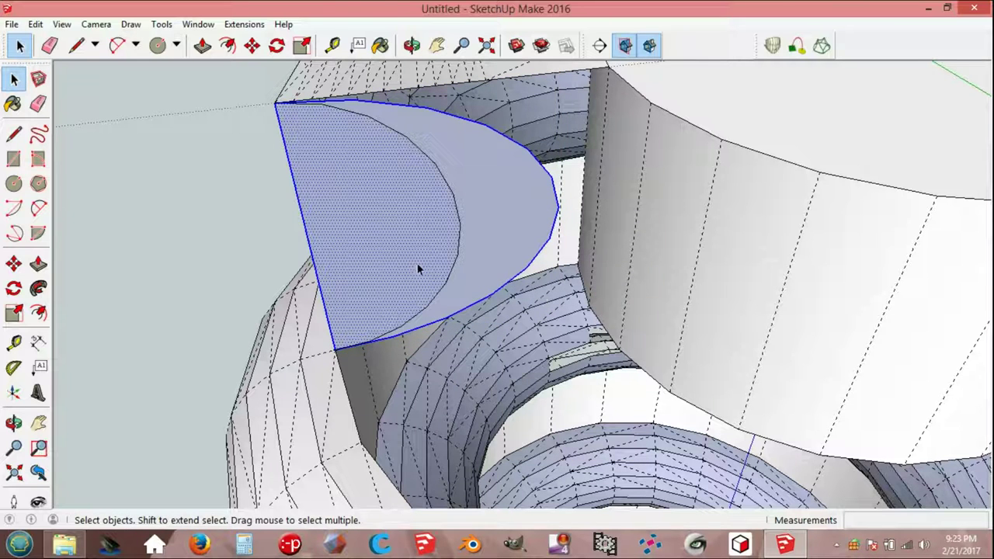
{"action": "left_click", "coordinate": [206, 234]}
{"action": "left_click", "coordinate": [547, 178]}
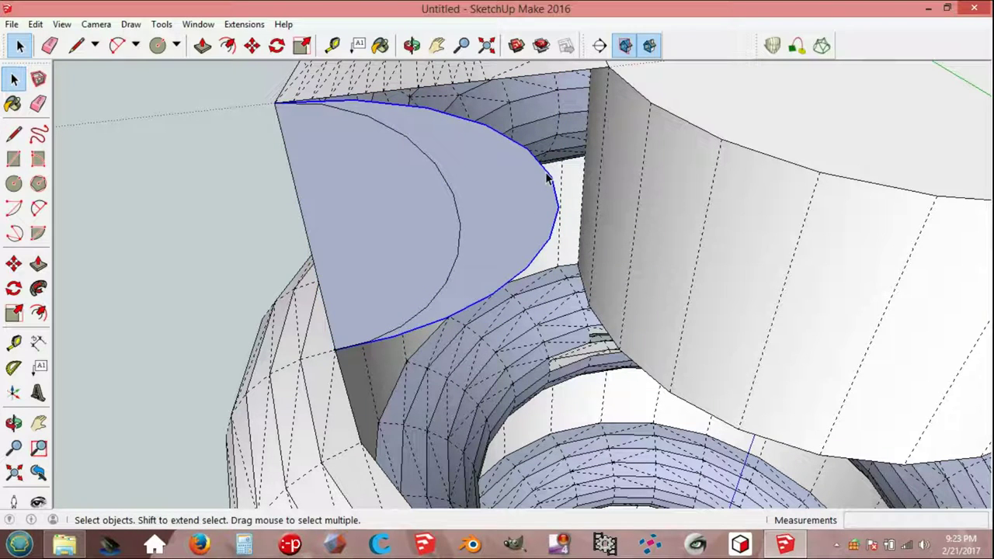
{"action": "key", "text": "Delete"}
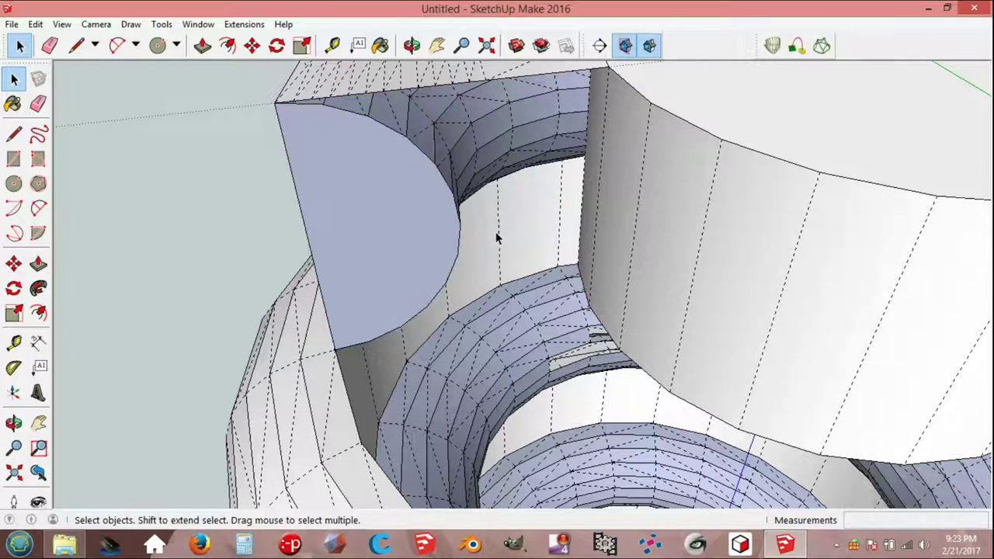
{"action": "scroll", "coordinate": [497, 237], "scroll_direction": "up", "scroll_amount": 1}
{"action": "left_click", "coordinate": [282, 163]}
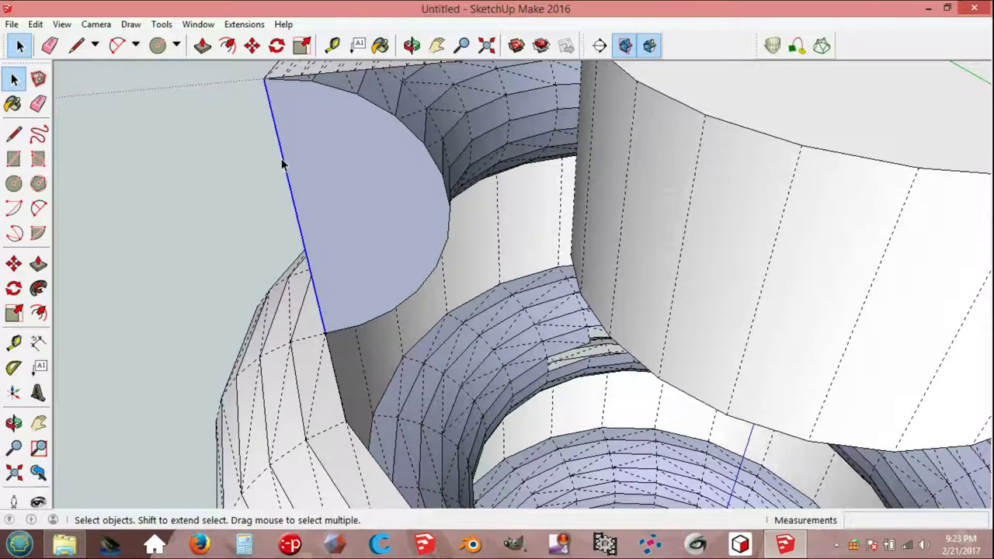
{"action": "key", "text": "Delete"}
{"action": "scroll", "coordinate": [295, 248], "scroll_direction": "down", "scroll_amount": 3}
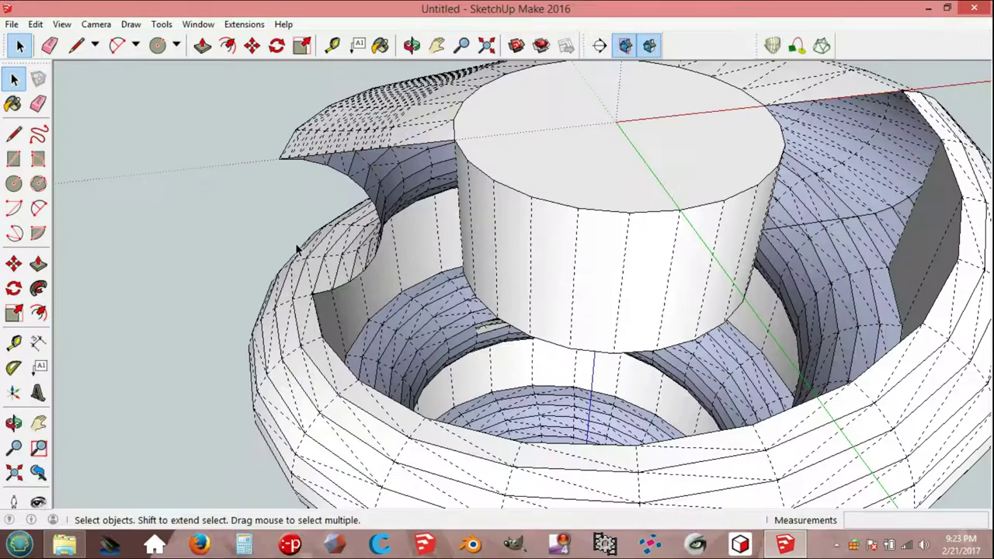
- Draw a line across the cut end to close the half-disc face
{"action": "key", "text": "l"}
{"action": "left_click", "coordinate": [311, 293]}
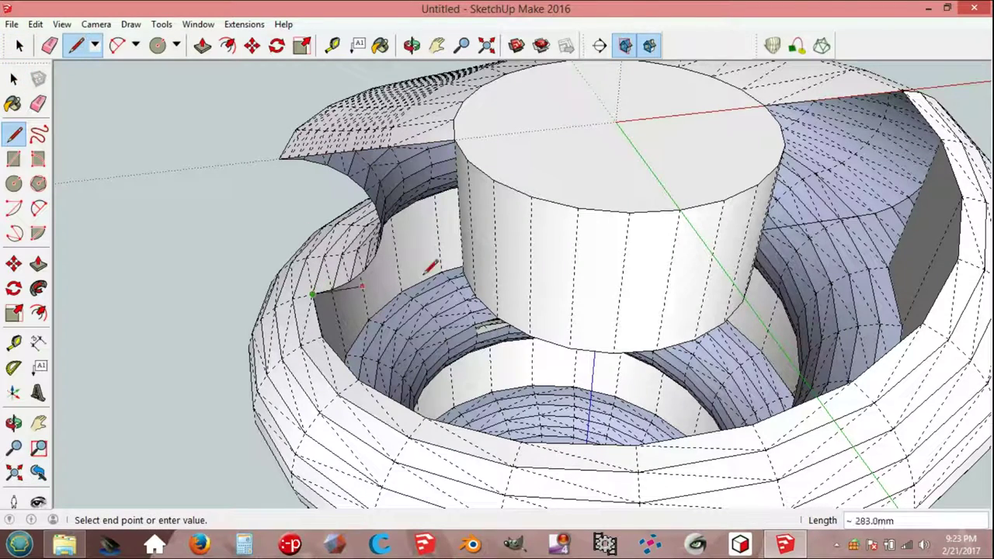
{"action": "left_click", "coordinate": [464, 270]}
{"action": "key", "text": "space"}
- Draw a 150 mm connecting edge down the cylinder beside the open end
{"action": "middle_click_drag", "start_coordinate": [464, 270], "coordinate": [283, 120]}
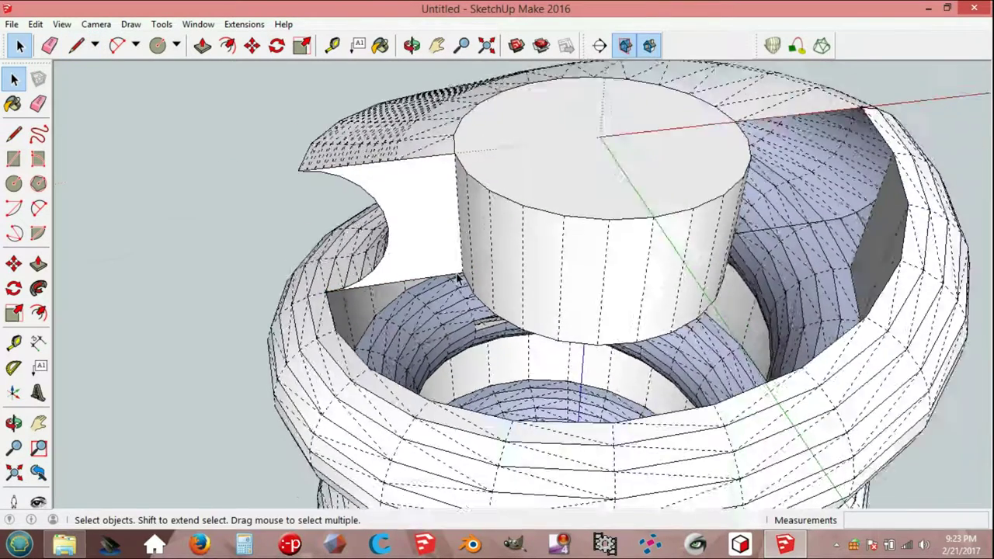
{"action": "key", "text": "l"}
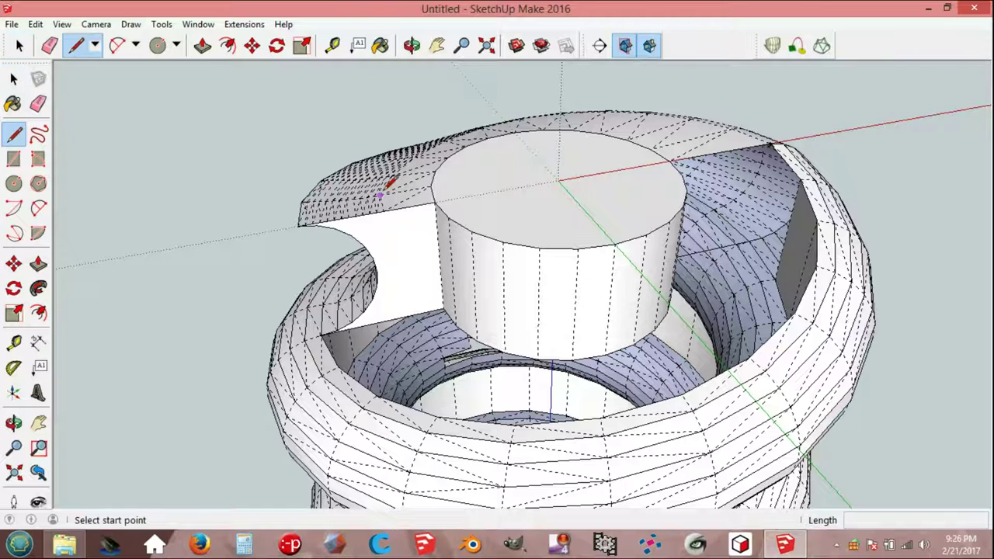
{"action": "left_click", "coordinate": [434, 203]}
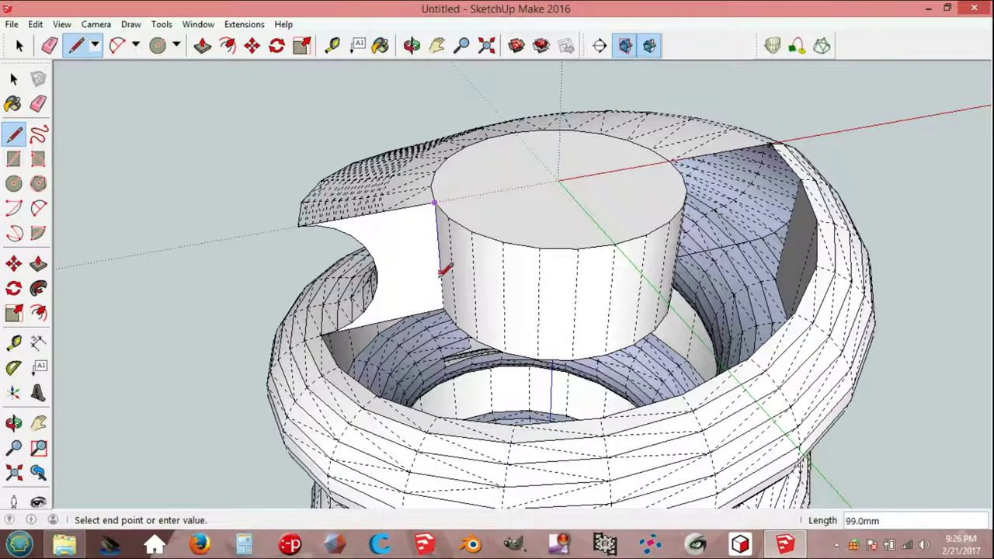
{"action": "left_click", "coordinate": [441, 308]}
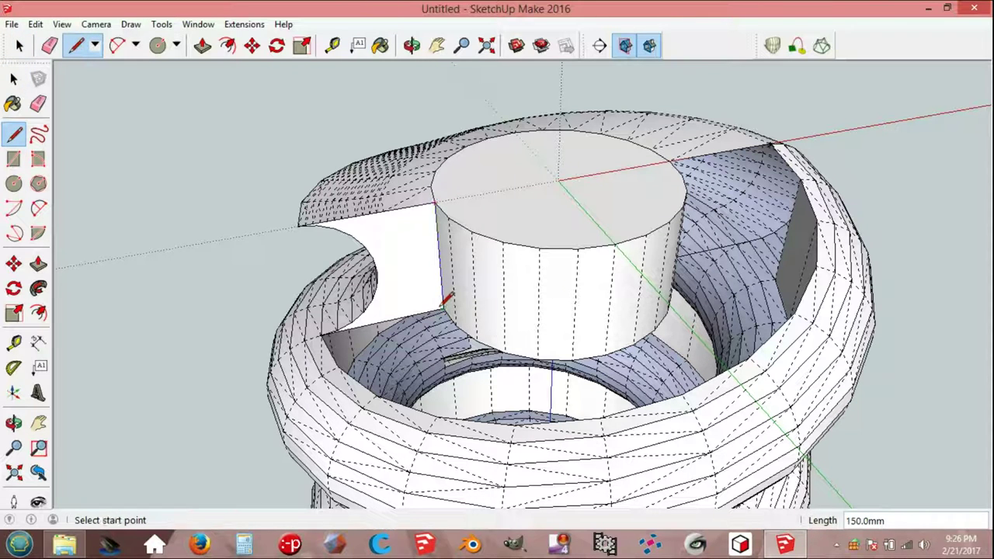
{"action": "key", "text": "space"}
- Explode the curved top skin group into loose geometry
{"action": "left_click", "coordinate": [409, 172]}
{"action": "right_click", "coordinate": [406, 165]}
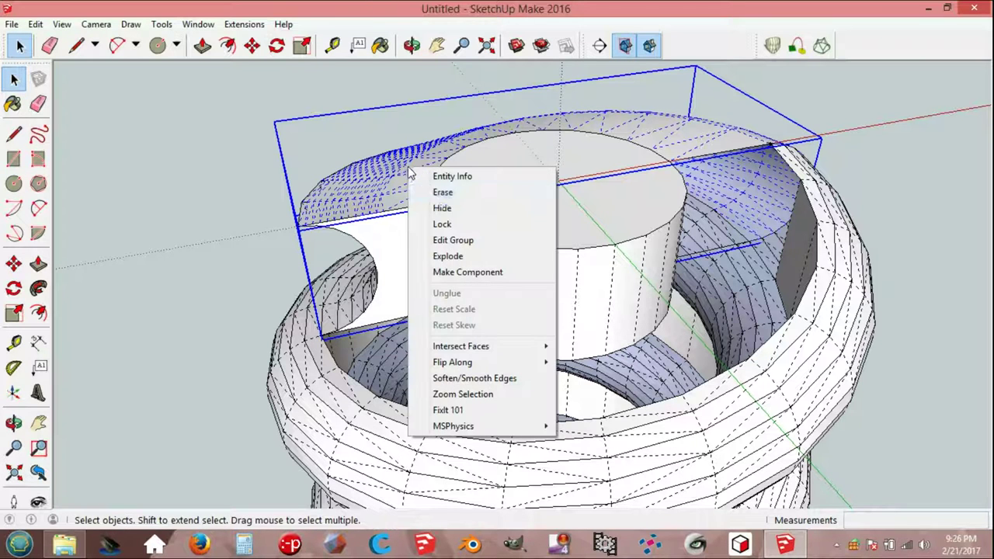
{"action": "left_click", "coordinate": [447, 254]}
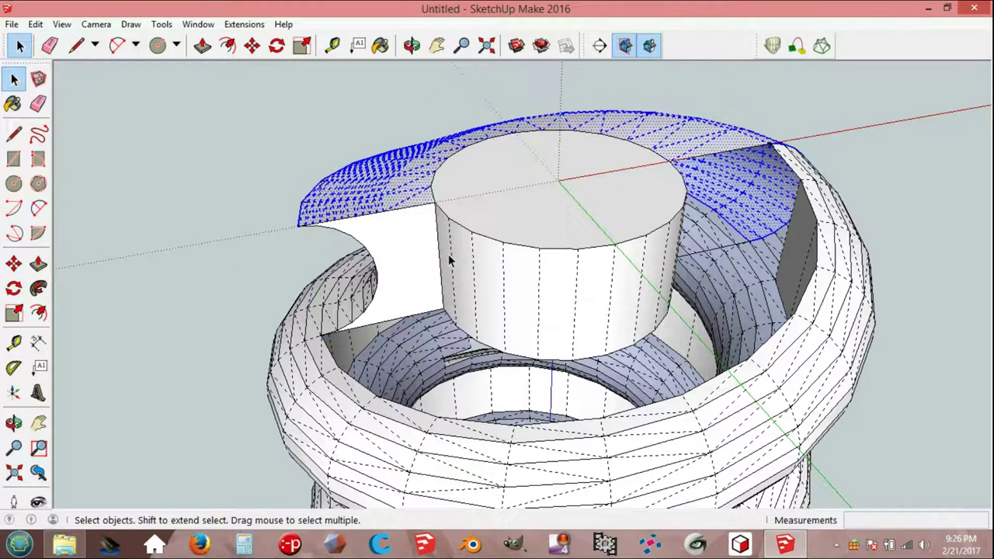
{"action": "left_click", "coordinate": [259, 214]}
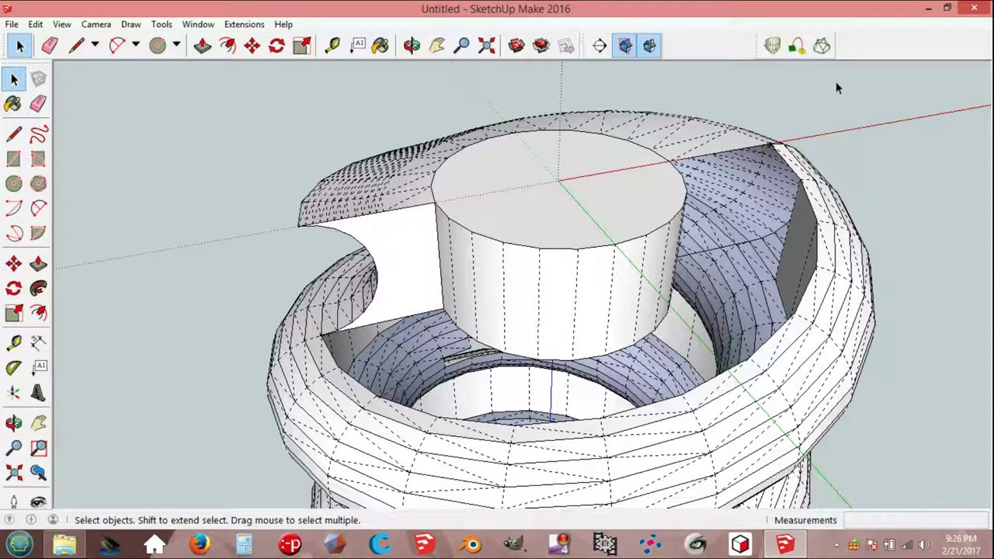
- Loft a Curviloft skin between the outer top arc, cylinder rim, cutout outline and inner ring
{"action": "left_click", "coordinate": [822, 46]}
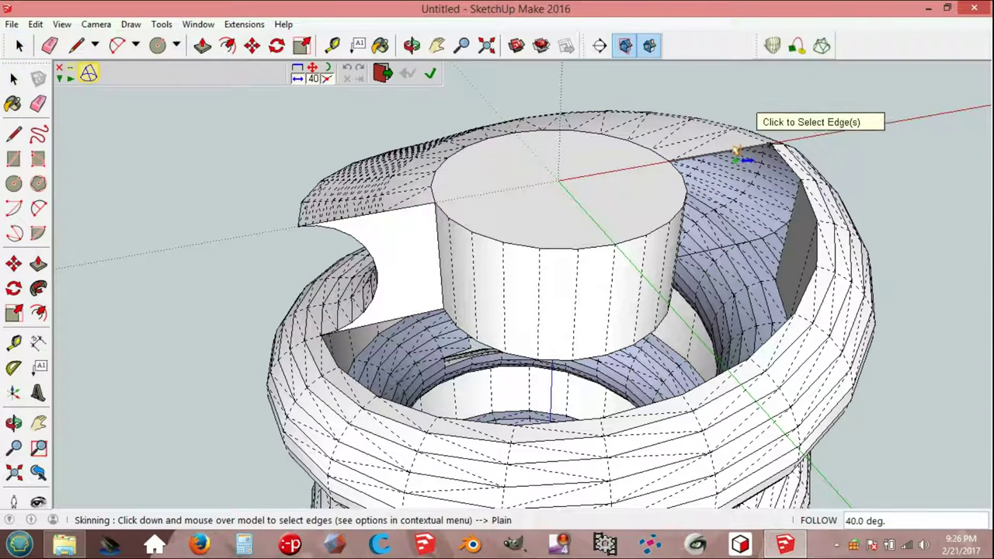
{"action": "left_click_drag", "start_coordinate": [733, 151], "coordinate": [666, 233]}
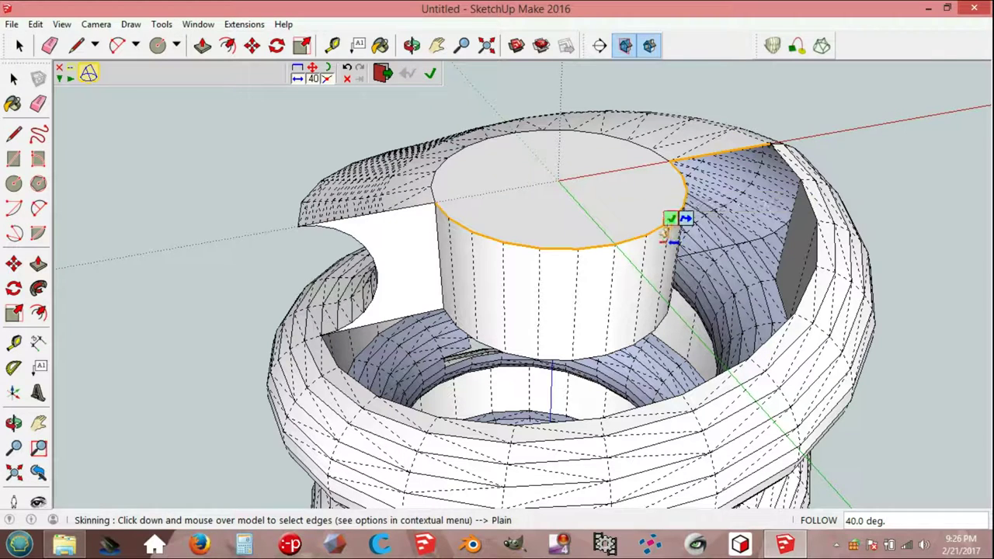
{"action": "left_click", "coordinate": [420, 233]}
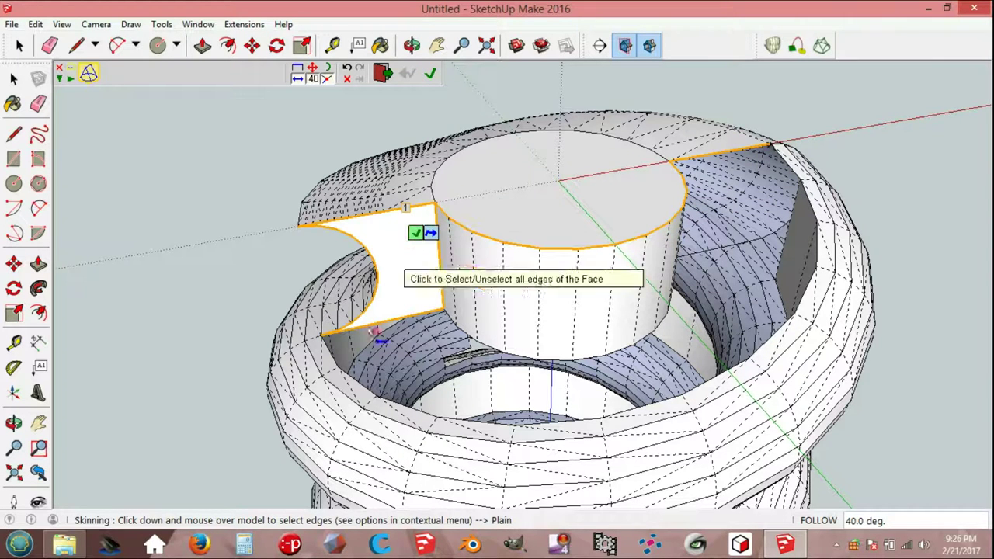
{"action": "left_click_drag", "start_coordinate": [419, 233], "coordinate": [339, 374]}
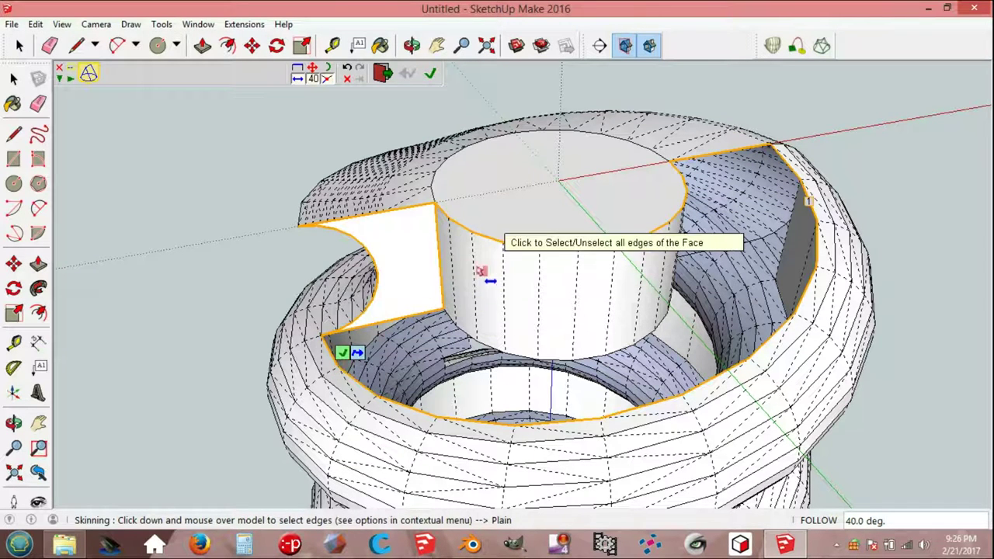
{"action": "left_click", "coordinate": [344, 354]}
{"action": "key", "text": "Return"}
{"action": "left_click", "coordinate": [315, 145]}
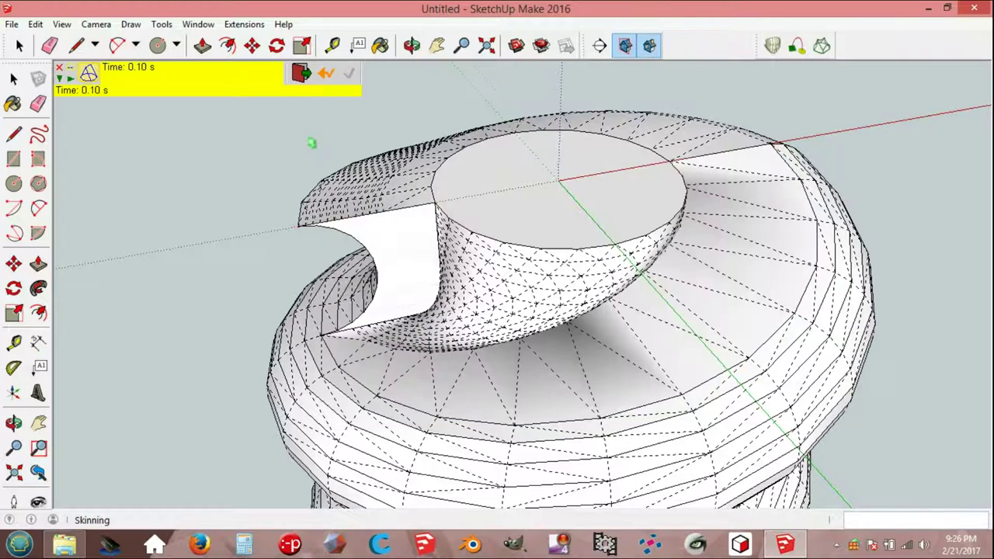
{"action": "left_click", "coordinate": [302, 73]}
- Delete the flat cutout face under the new skin
{"action": "mouse_move", "coordinate": [543, 257]}
{"action": "middle_mouse_down"}
{"action": "mouse_move", "coordinate": [628, 290]}
{"action": "mouse_move", "coordinate": [573, 281]}
{"action": "mouse_move", "coordinate": [676, 310]}
{"action": "middle_mouse_up"}
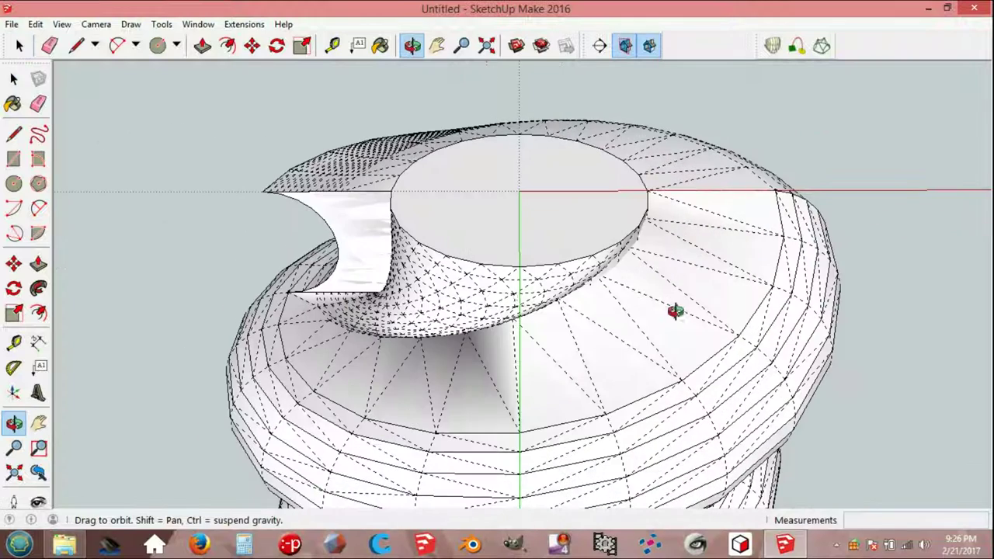
{"action": "left_click", "coordinate": [361, 231]}
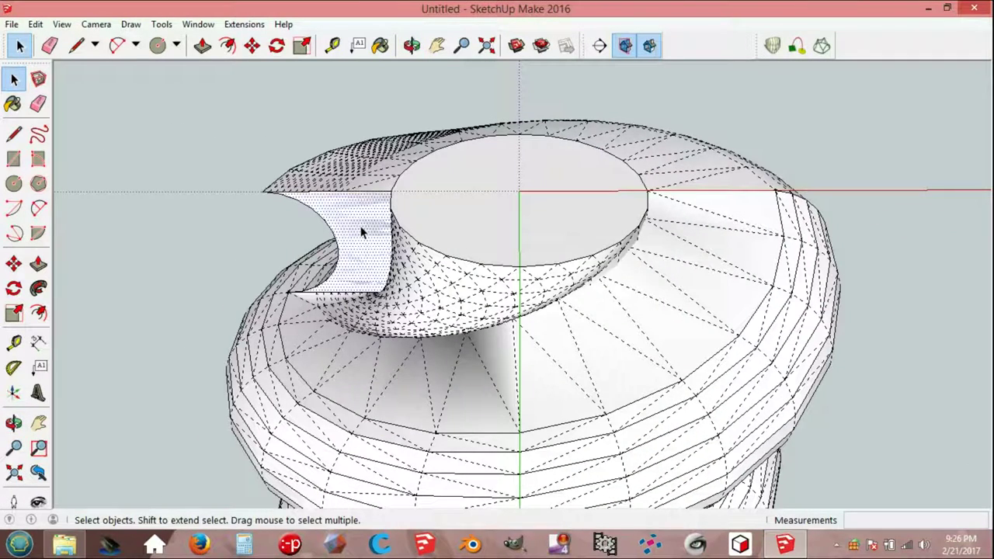
{"action": "key", "text": "Delete"}
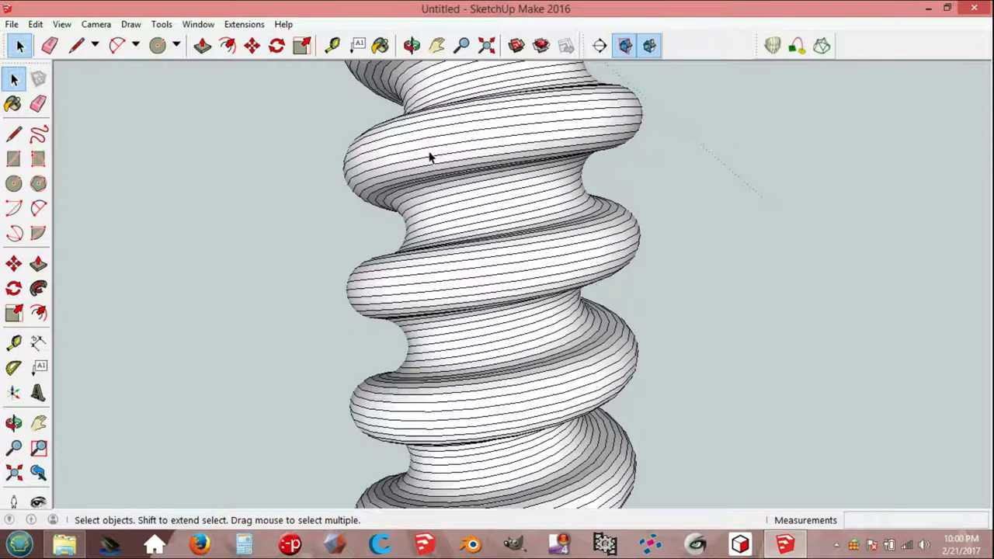
- Run Solid Inspector on the coil, fix its 6 stray edges, and close the results
{"action": "left_click", "coordinate": [162, 24]}
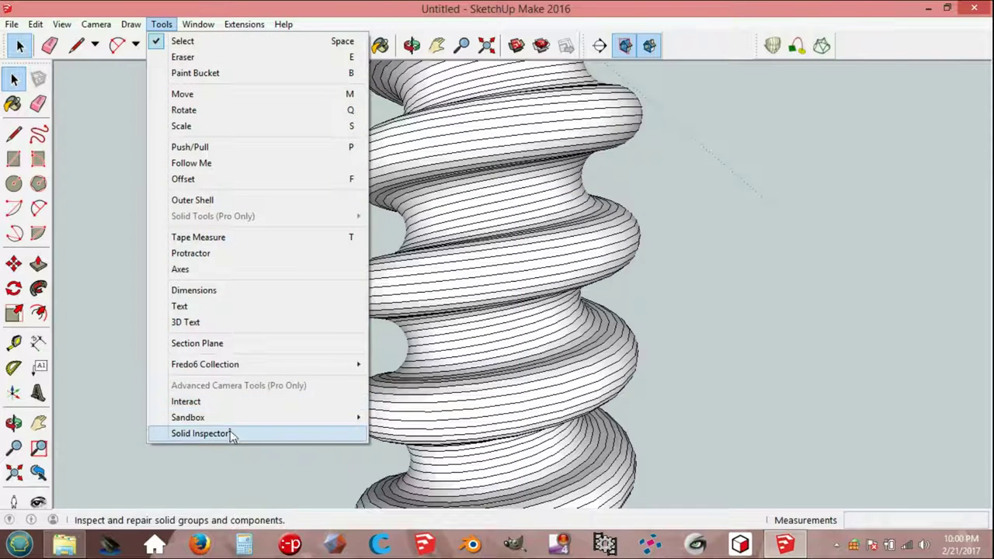
{"action": "left_click", "coordinate": [230, 433]}
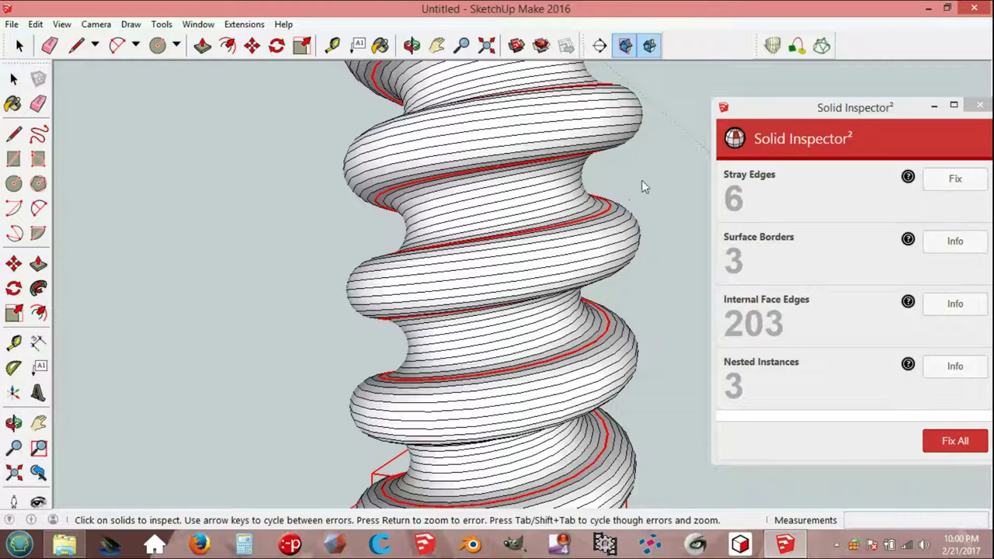
{"action": "left_click", "coordinate": [955, 181]}
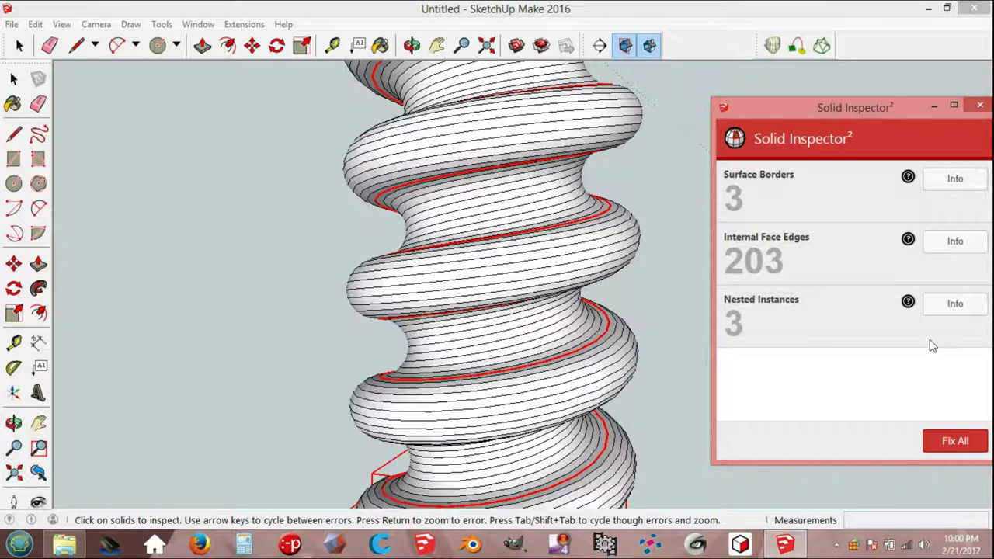
{"action": "left_click", "coordinate": [979, 106]}
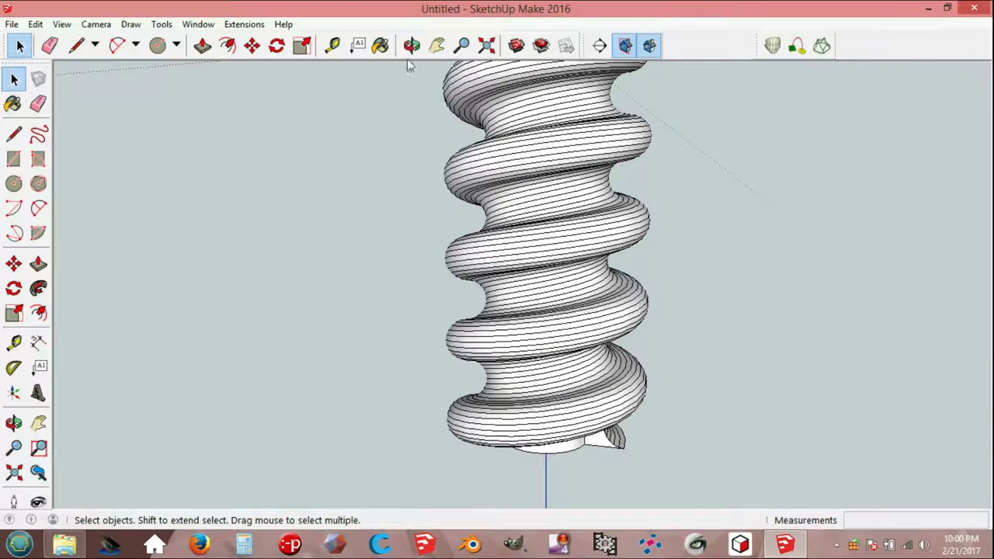
{"action": "left_click", "coordinate": [437, 45]}
- Section the coil at its top end and delete the inner cylinder wall face
{"action": "middle_click_drag", "start_coordinate": [525, 195], "coordinate": [487, 392]}
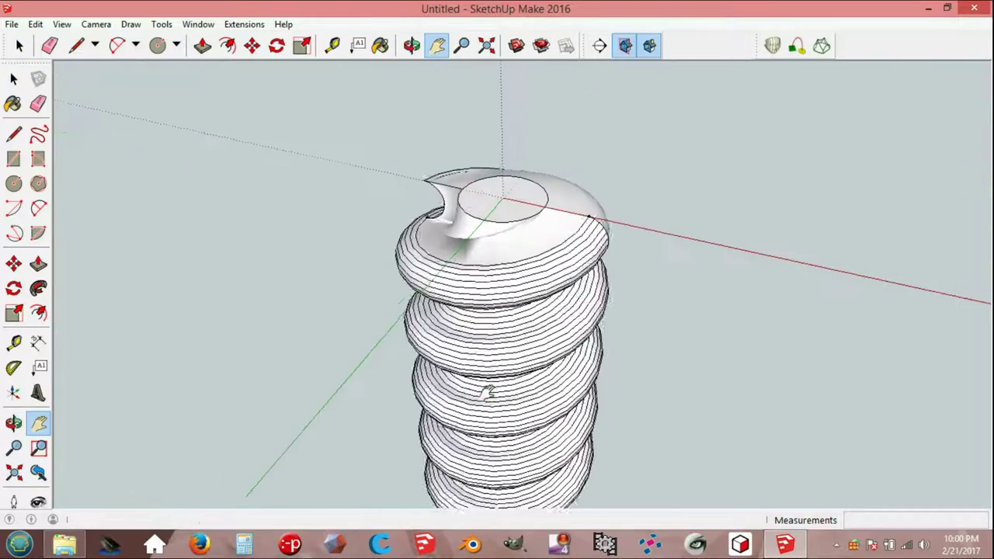
{"action": "scroll", "coordinate": [507, 197], "scroll_direction": "up", "scroll_amount": 3}
{"action": "scroll", "coordinate": [510, 195], "scroll_direction": "up", "scroll_amount": 3}
{"action": "middle_click_drag", "start_coordinate": [510, 195], "coordinate": [508, 246]}
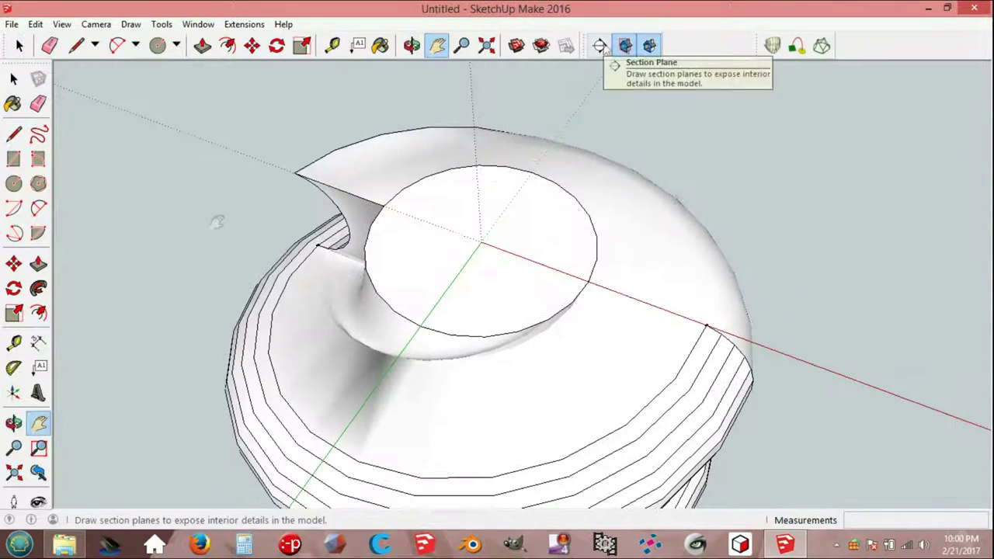
{"action": "left_click", "coordinate": [600, 46]}
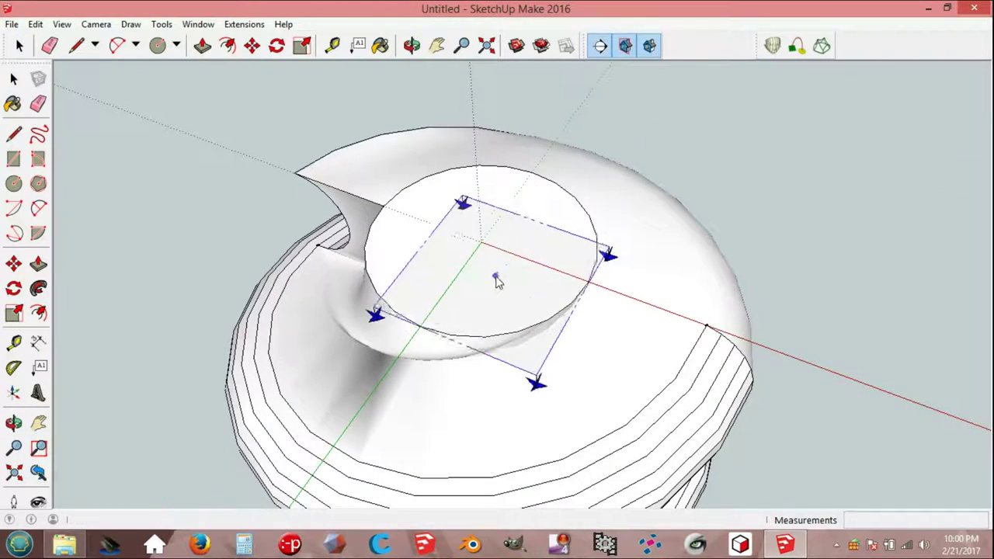
{"action": "left_click", "coordinate": [498, 282]}
{"action": "middle_click_drag", "start_coordinate": [498, 282], "coordinate": [492, 271]}
{"action": "scroll", "coordinate": [497, 277], "scroll_direction": "up", "scroll_amount": 2}
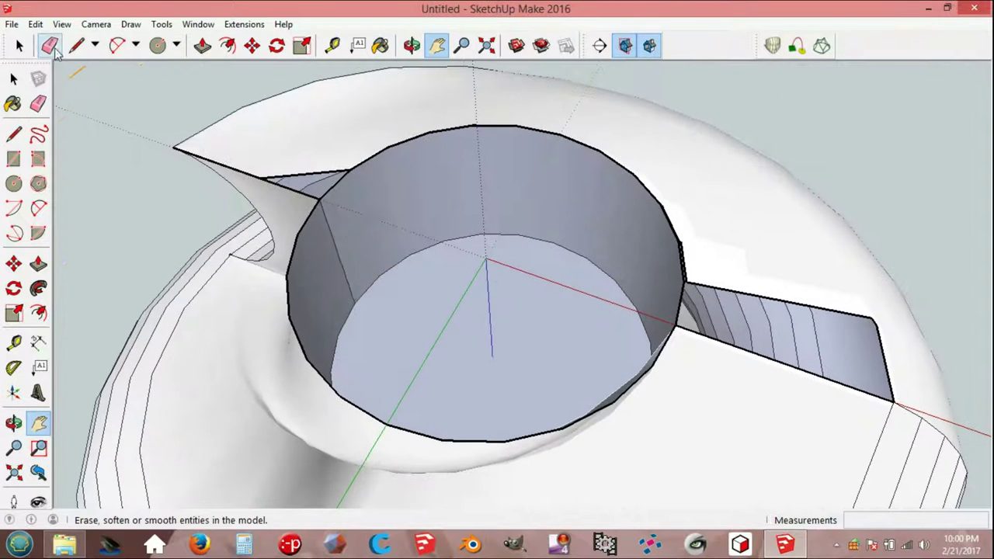
{"action": "key", "text": "space"}
{"action": "left_click", "coordinate": [380, 203]}
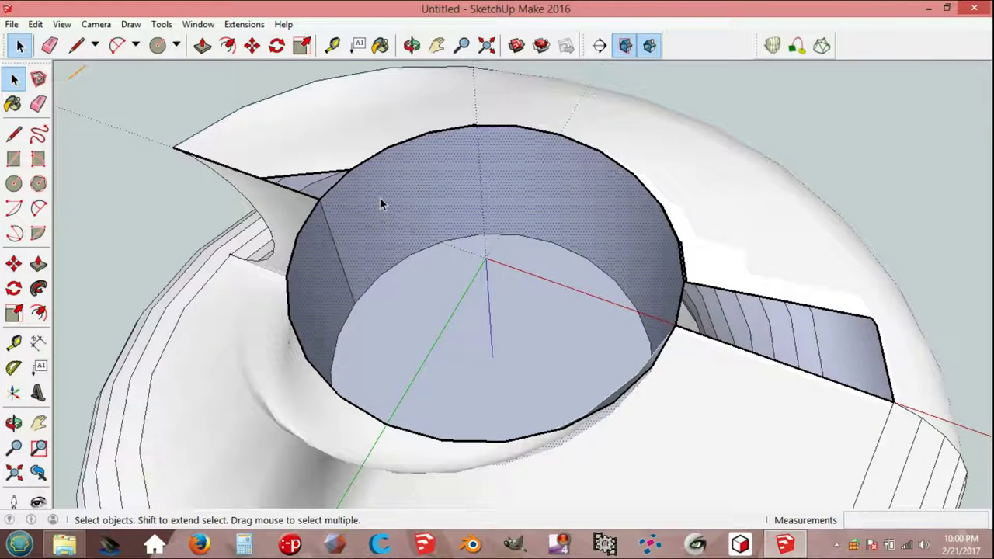
{"action": "key", "text": "Delete"}
- Hide the old cut, add a new section plane, and select the inner circular face
{"action": "mouse_move", "coordinate": [444, 239]}
{"action": "middle_mouse_down"}
{"action": "mouse_move", "coordinate": [178, 279]}
{"action": "mouse_move", "coordinate": [140, 264]}
{"action": "middle_mouse_up"}
{"action": "left_click", "coordinate": [624, 45]}
{"action": "left_click", "coordinate": [649, 45]}
{"action": "key", "text": "space"}
{"action": "mouse_move", "coordinate": [517, 220]}
{"action": "middle_mouse_down"}
{"action": "mouse_move", "coordinate": [388, 160]}
{"action": "mouse_move", "coordinate": [426, 117]}
{"action": "mouse_move", "coordinate": [364, 313]}
{"action": "mouse_move", "coordinate": [520, 302]}
{"action": "mouse_move", "coordinate": [628, 317]}
{"action": "mouse_move", "coordinate": [637, 306]}
{"action": "middle_mouse_up"}
{"action": "left_click", "coordinate": [599, 45]}
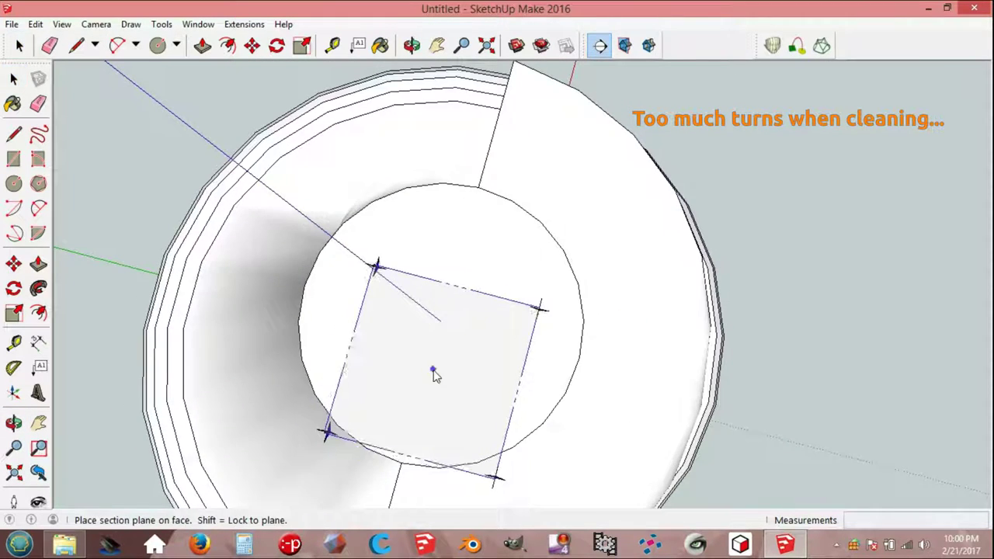
{"action": "left_click", "coordinate": [435, 372]}
{"action": "mouse_move", "coordinate": [433, 370]}
{"action": "middle_mouse_down"}
{"action": "mouse_move", "coordinate": [451, 322]}
{"action": "mouse_move", "coordinate": [389, 208]}
{"action": "mouse_move", "coordinate": [443, 193]}
{"action": "mouse_move", "coordinate": [616, 182]}
{"action": "mouse_move", "coordinate": [565, 171]}
{"action": "middle_mouse_up"}
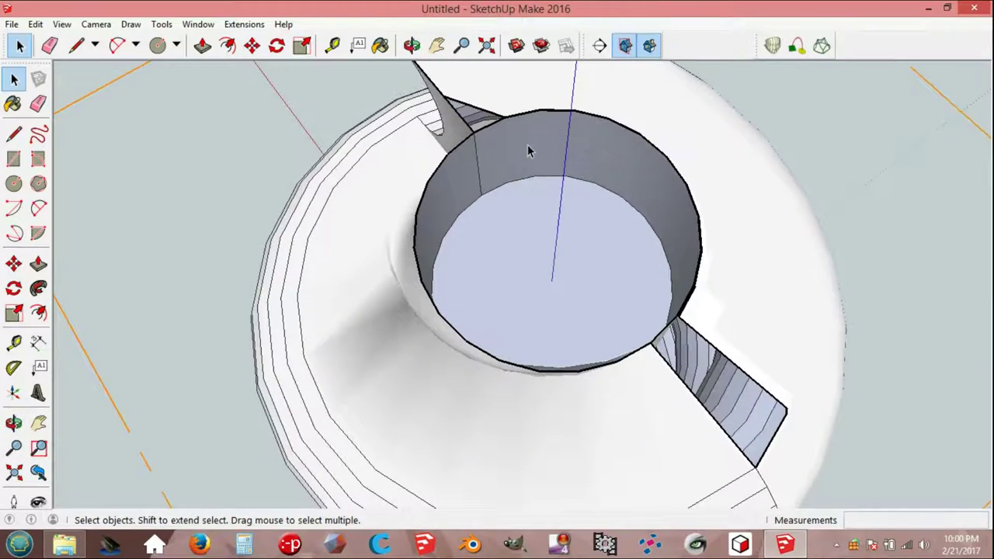
{"action": "mouse_move", "coordinate": [520, 178]}
{"action": "middle_mouse_down"}
{"action": "mouse_move", "coordinate": [707, 190]}
{"action": "mouse_move", "coordinate": [630, 224]}
{"action": "mouse_move", "coordinate": [554, 287]}
{"action": "middle_mouse_up"}
{"action": "left_click", "coordinate": [554, 290]}
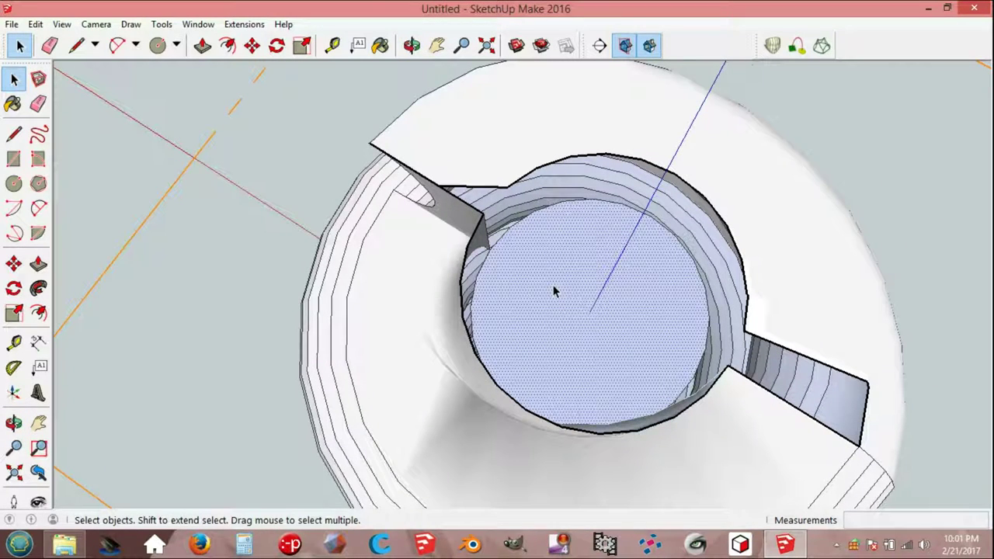
- Erase the inner circular face together with its edge from the bore
{"action": "key", "text": "Delete"}
{"action": "key", "text": "ctrl+z"}
{"action": "scroll", "coordinate": [545, 224], "scroll_direction": "down", "scroll_amount": 3}
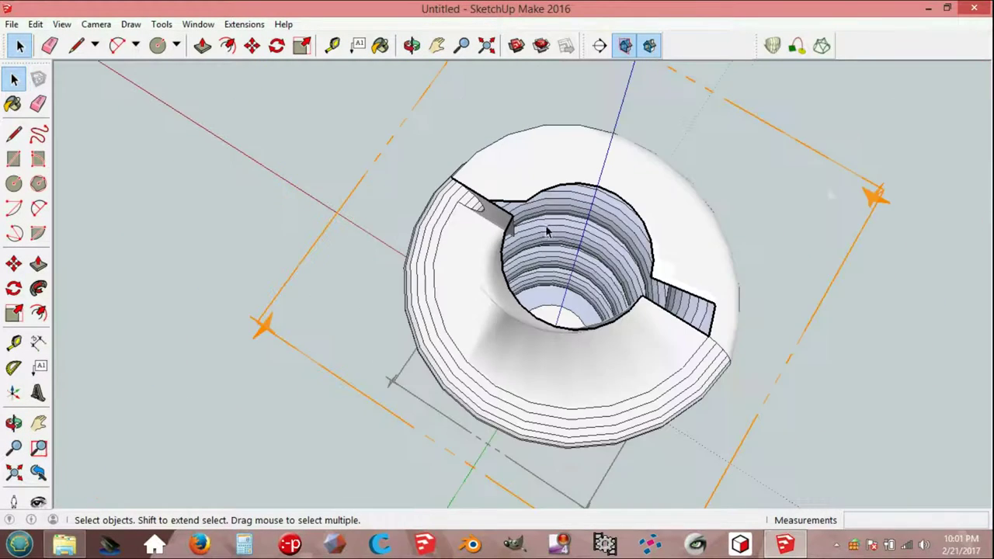
{"action": "middle_click_drag", "start_coordinate": [545, 224], "coordinate": [547, 249]}
{"action": "scroll", "coordinate": [547, 249], "scroll_direction": "up", "scroll_amount": 2}
{"action": "double_click", "coordinate": [554, 233]}
{"action": "key", "text": "Delete"}
{"action": "middle_click_drag", "start_coordinate": [555, 238], "coordinate": [504, 247]}
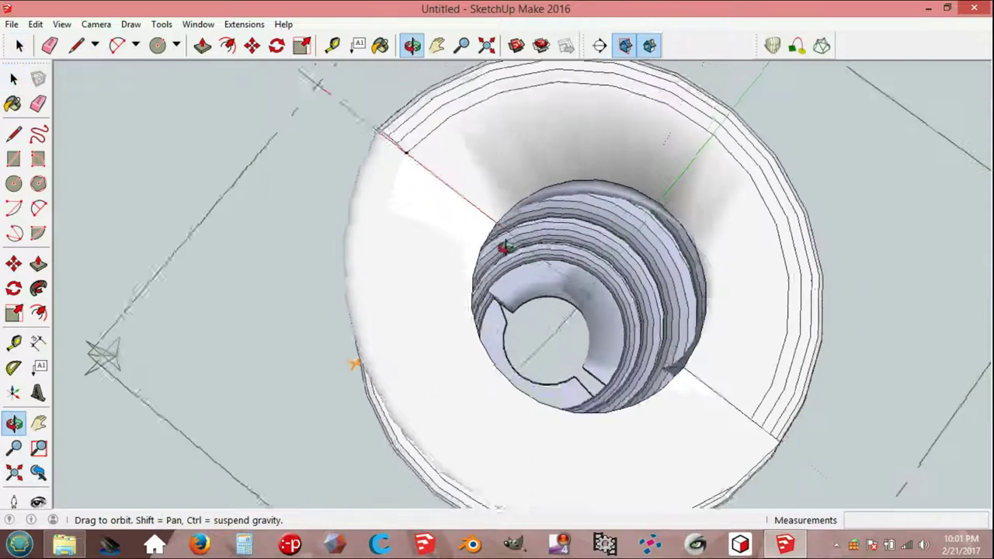
- Draw a line across the bore so a flat face caps the opening
{"action": "key", "text": "l"}
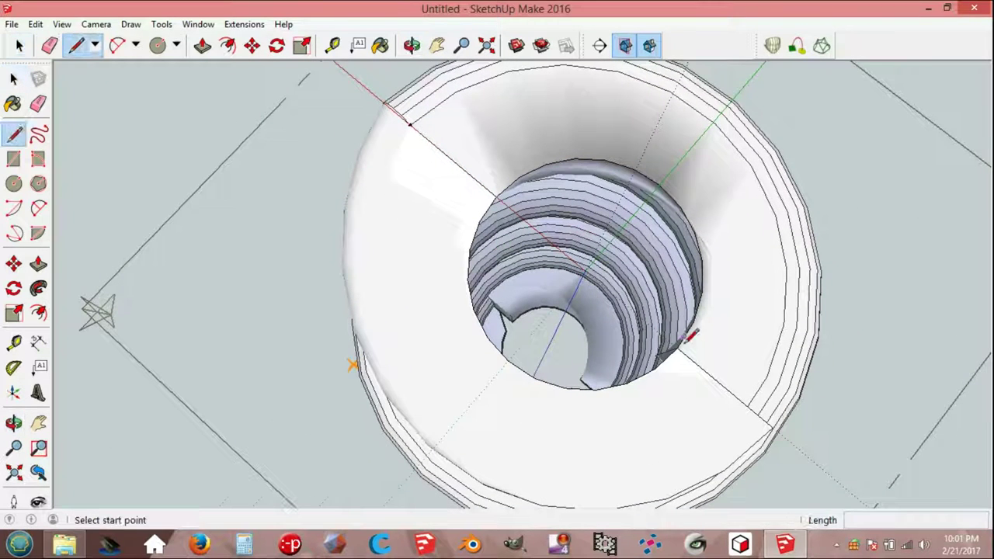
{"action": "left_click", "coordinate": [678, 350]}
{"action": "left_click", "coordinate": [499, 196]}
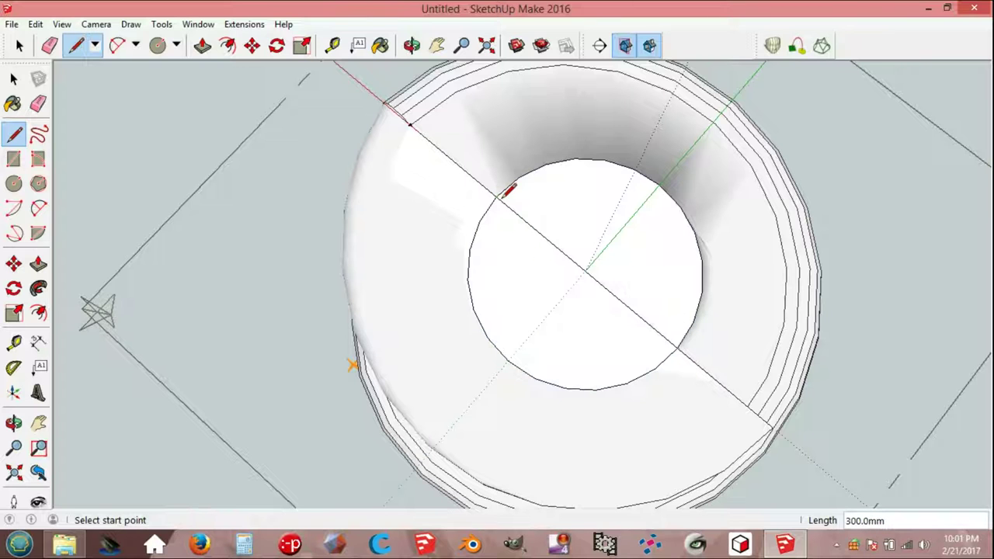
{"action": "key", "text": "space"}
{"action": "mouse_move", "coordinate": [505, 249]}
{"action": "middle_mouse_down"}
{"action": "mouse_move", "coordinate": [581, 178]}
{"action": "mouse_move", "coordinate": [694, 170]}
{"action": "mouse_move", "coordinate": [687, 185]}
{"action": "middle_mouse_up"}
- Hide the section planes and select the whole coil model
{"action": "left_click", "coordinate": [437, 45]}
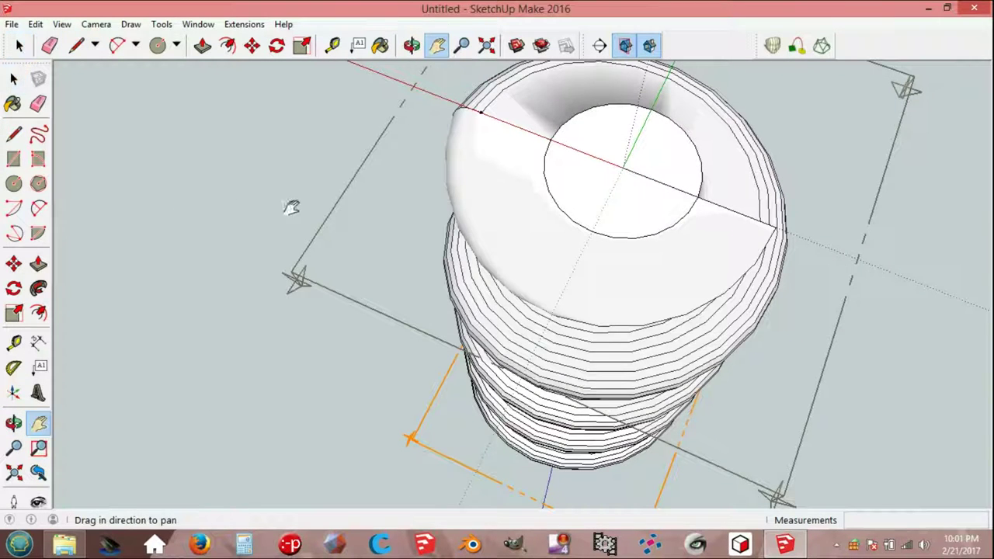
{"action": "left_click", "coordinate": [625, 45]}
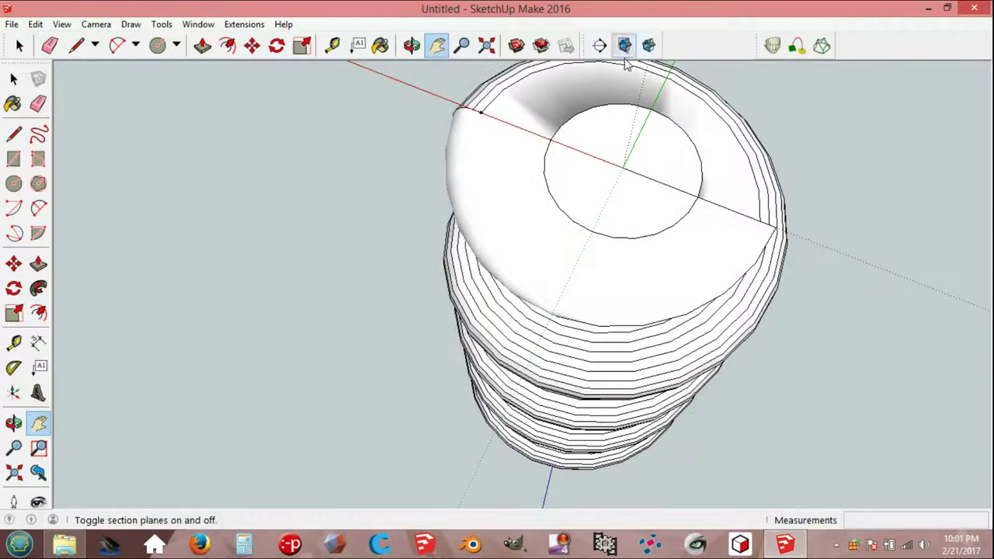
{"action": "mouse_move", "coordinate": [666, 118]}
{"action": "middle_mouse_down"}
{"action": "mouse_move", "coordinate": [569, 151]}
{"action": "mouse_move", "coordinate": [603, 178]}
{"action": "mouse_move", "coordinate": [659, 137]}
{"action": "mouse_move", "coordinate": [651, 158]}
{"action": "middle_mouse_up"}
{"action": "key", "text": "space"}
{"action": "scroll", "coordinate": [604, 172], "scroll_direction": "down", "scroll_amount": 3}
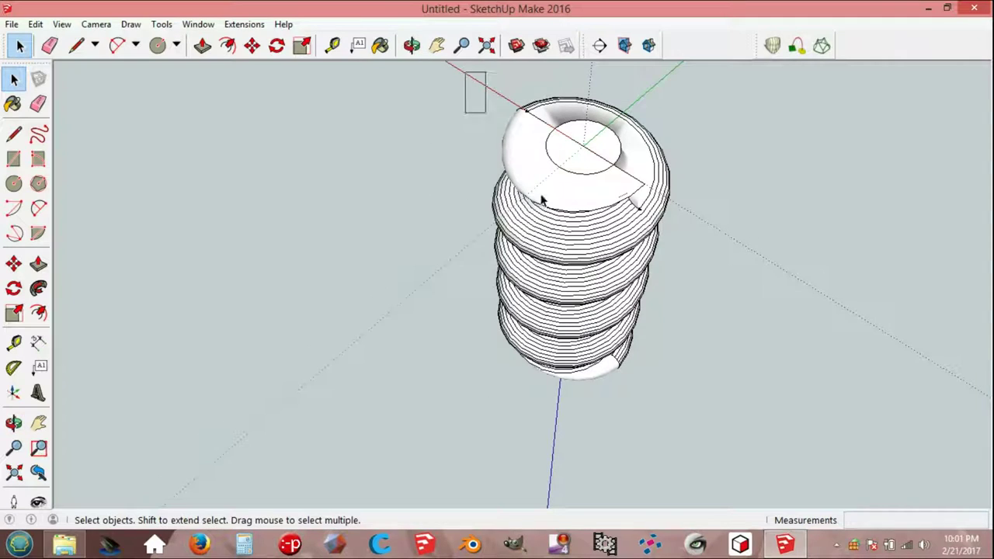
{"action": "left_click_drag", "start_coordinate": [542, 200], "coordinate": [714, 413]}
- Explode the selected coil group into loose geometry
{"action": "right_click", "coordinate": [605, 204]}
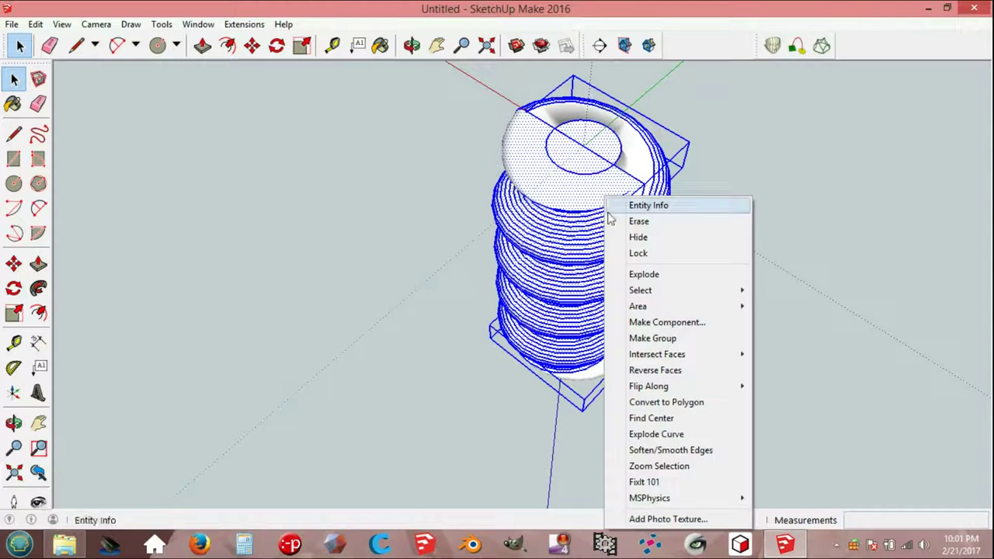
{"action": "left_click", "coordinate": [652, 277]}
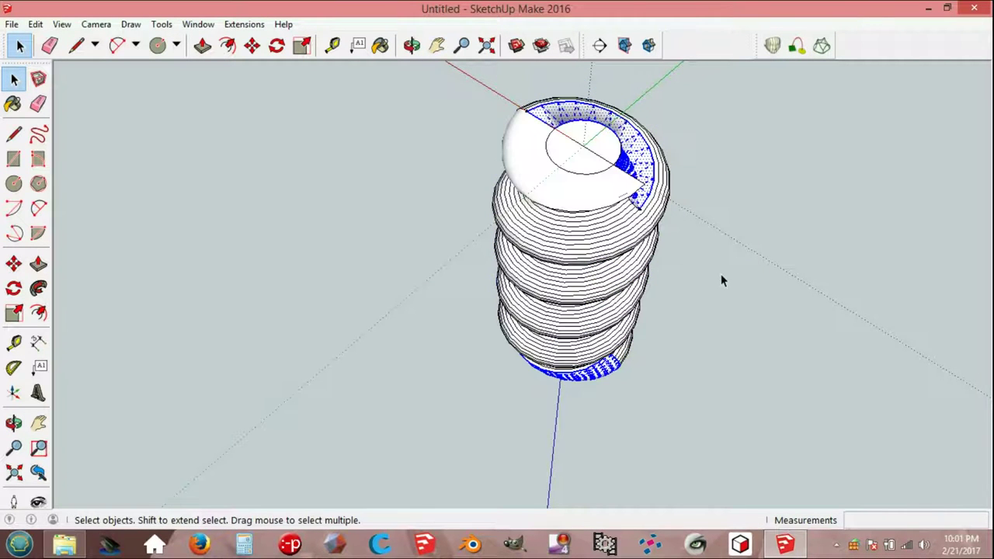
{"action": "left_click", "coordinate": [721, 279]}
{"action": "scroll", "coordinate": [710, 257], "scroll_direction": "up", "scroll_amount": 2}
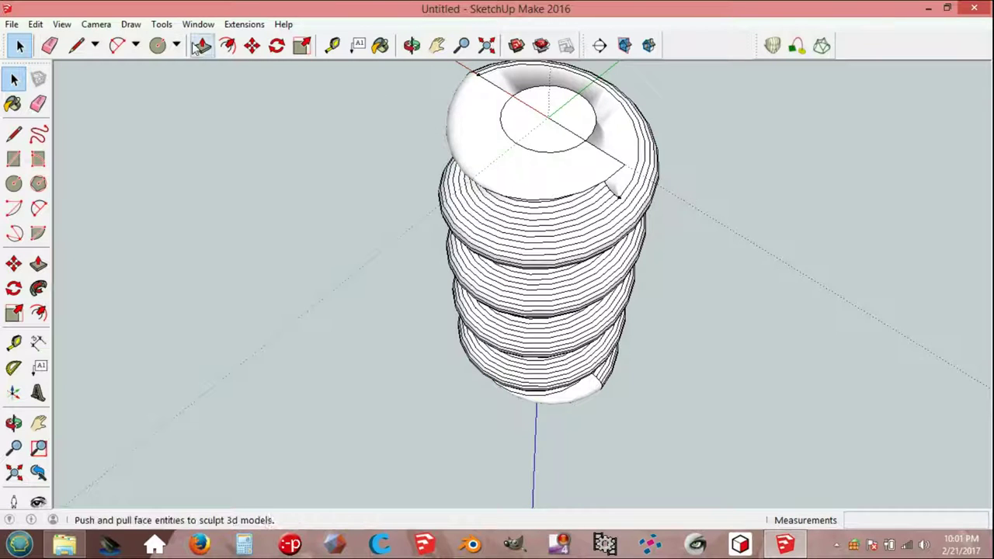
- Run Solid Inspector² and fix the coil's 111 internal faces
{"action": "left_click", "coordinate": [161, 25]}
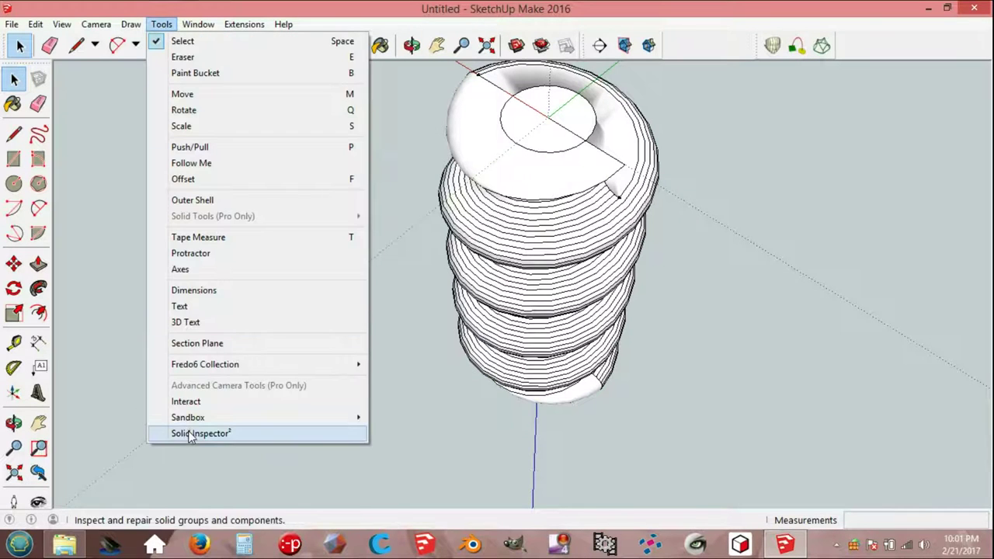
{"action": "left_click", "coordinate": [191, 435]}
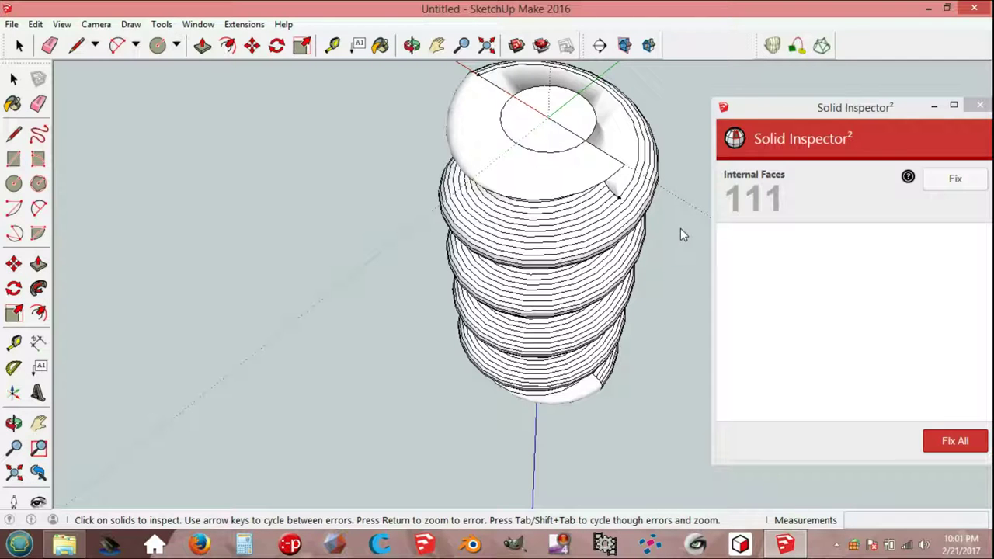
{"action": "left_click", "coordinate": [949, 180]}
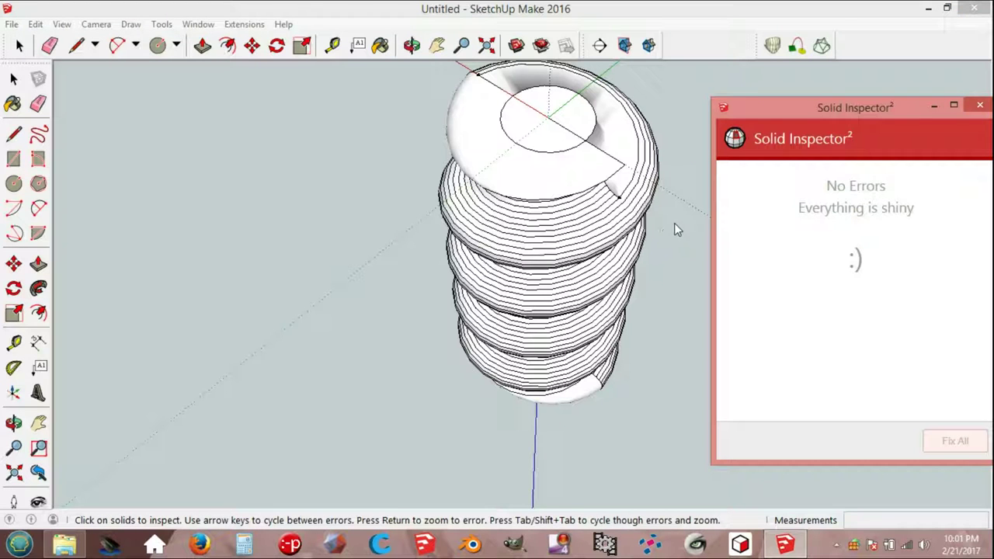
{"action": "left_click", "coordinate": [436, 46]}
{"action": "middle_click_drag", "start_coordinate": [430, 267], "coordinate": [450, 241]}
{"action": "mouse_move", "coordinate": [450, 240]}
{"action": "left_mouse_down"}
{"action": "mouse_move", "coordinate": [517, 133]}
{"action": "mouse_move", "coordinate": [538, 395]}
{"action": "left_mouse_up"}
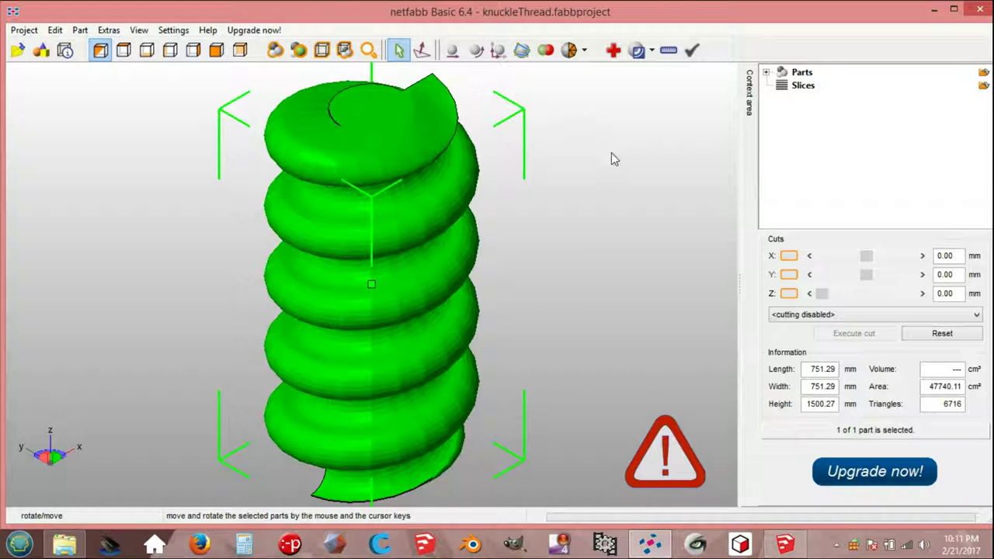
- Run the default automatic repair on knuckleThread and replace the old part with the repaired one
{"action": "left_click", "coordinate": [612, 52]}
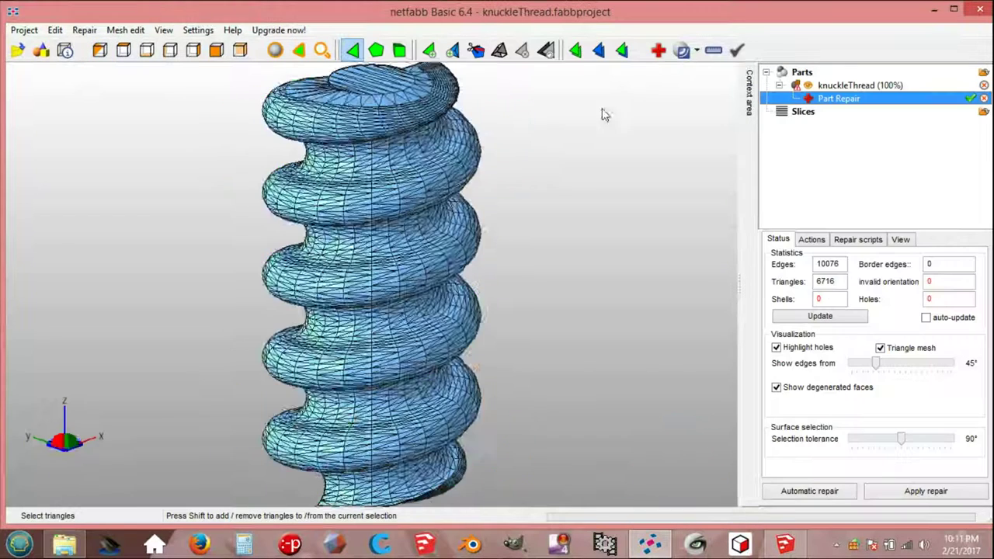
{"action": "left_click", "coordinate": [834, 87]}
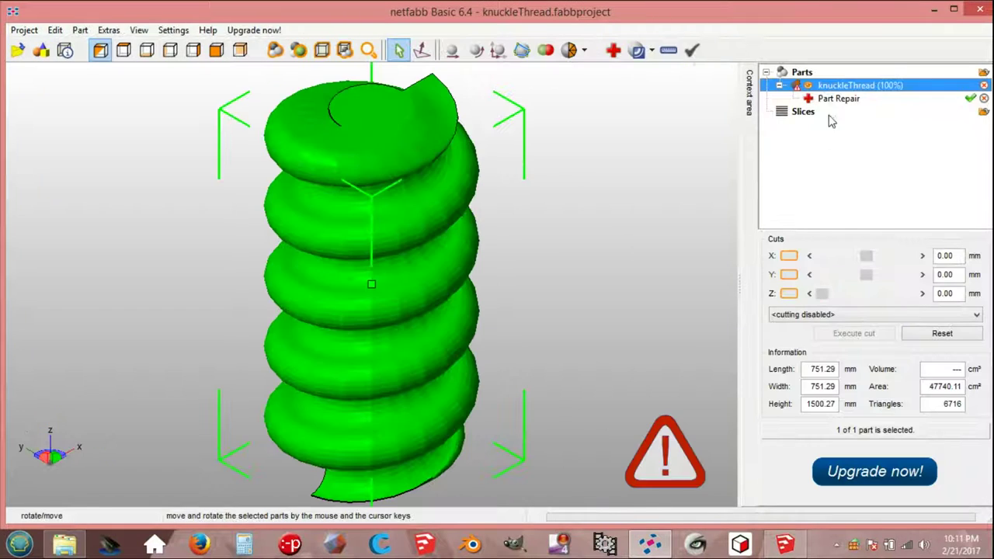
{"action": "left_click", "coordinate": [834, 99]}
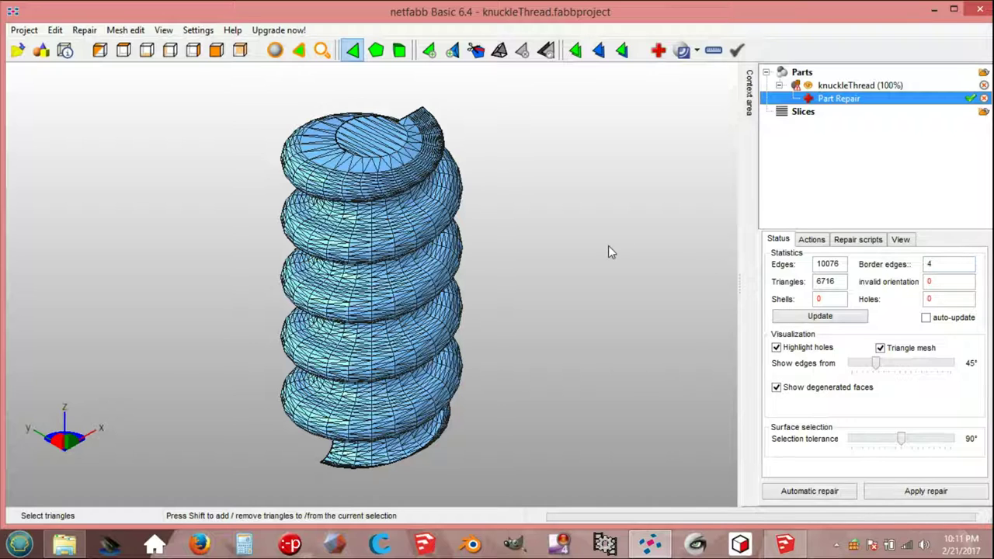
{"action": "left_click", "coordinate": [802, 494]}
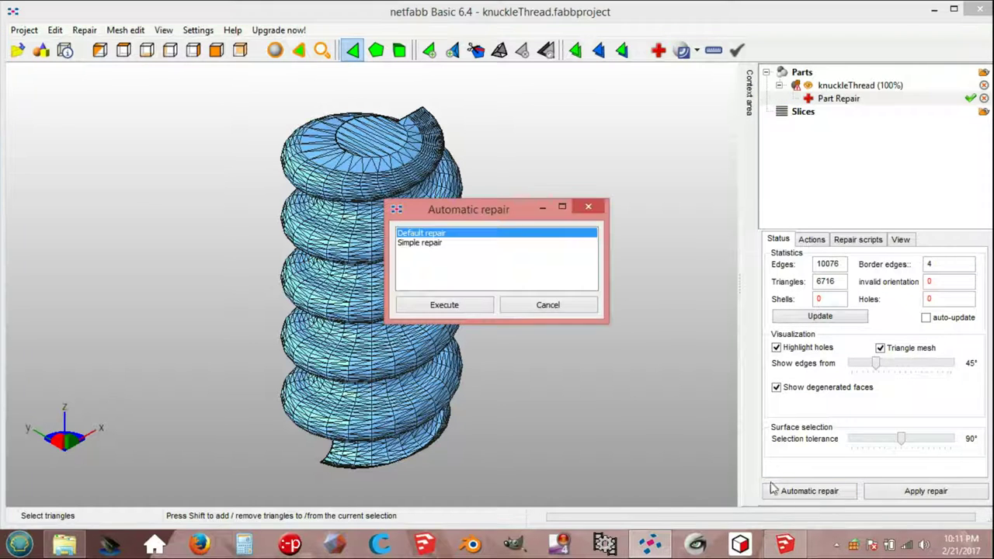
{"action": "left_click", "coordinate": [459, 305]}
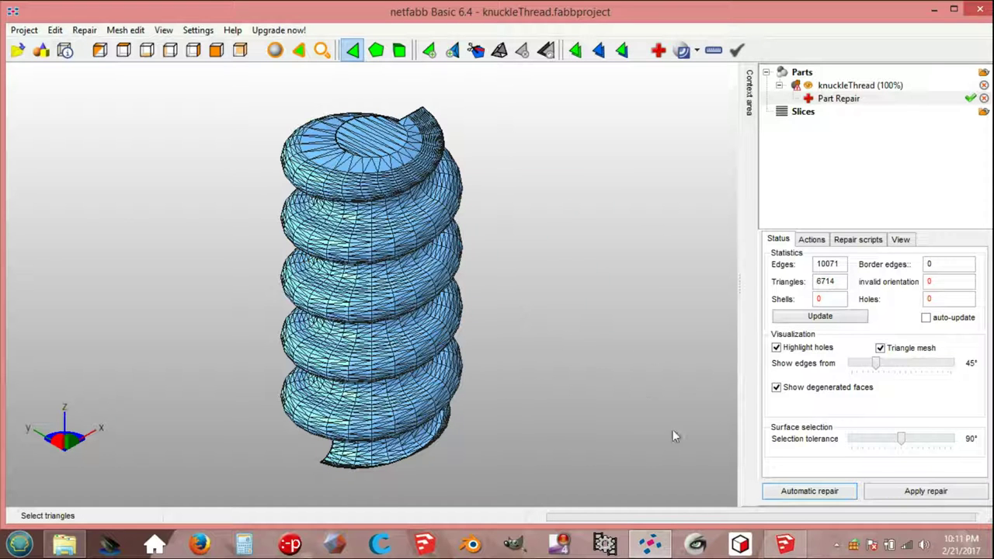
{"action": "left_click", "coordinate": [905, 495]}
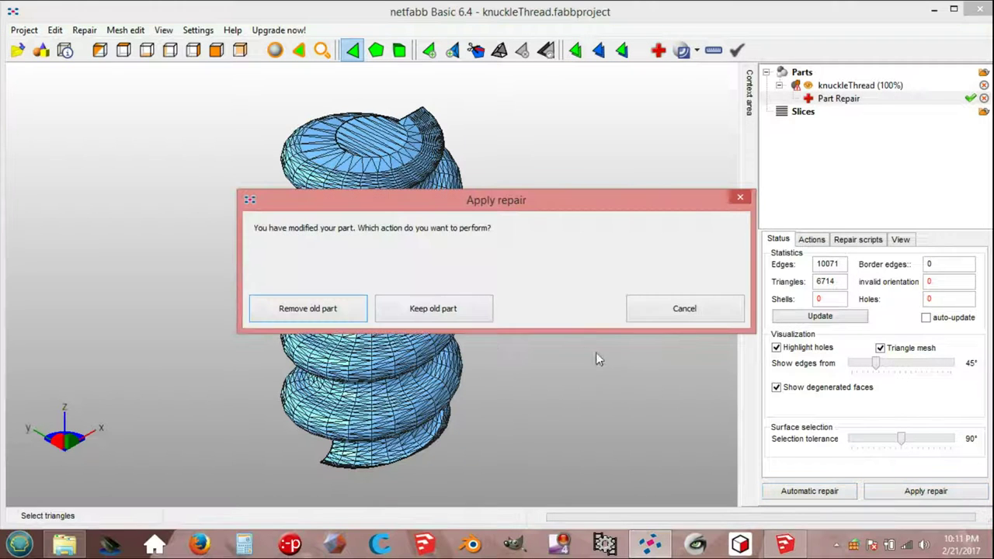
{"action": "left_click", "coordinate": [338, 311]}
{"action": "mouse_move", "coordinate": [391, 307]}
{"action": "right_mouse_down"}
{"action": "mouse_move", "coordinate": [383, 265]}
{"action": "mouse_move", "coordinate": [544, 262]}
{"action": "right_mouse_up"}
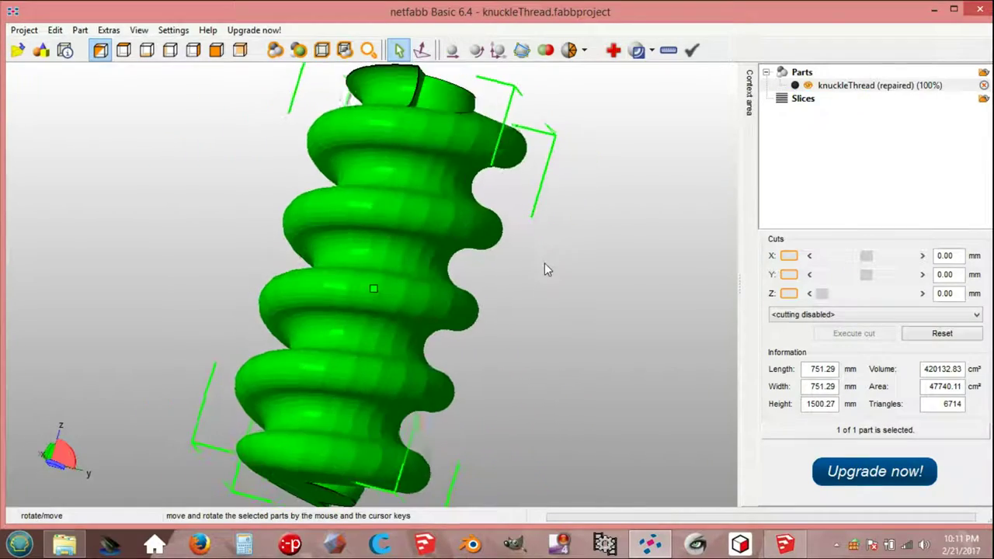